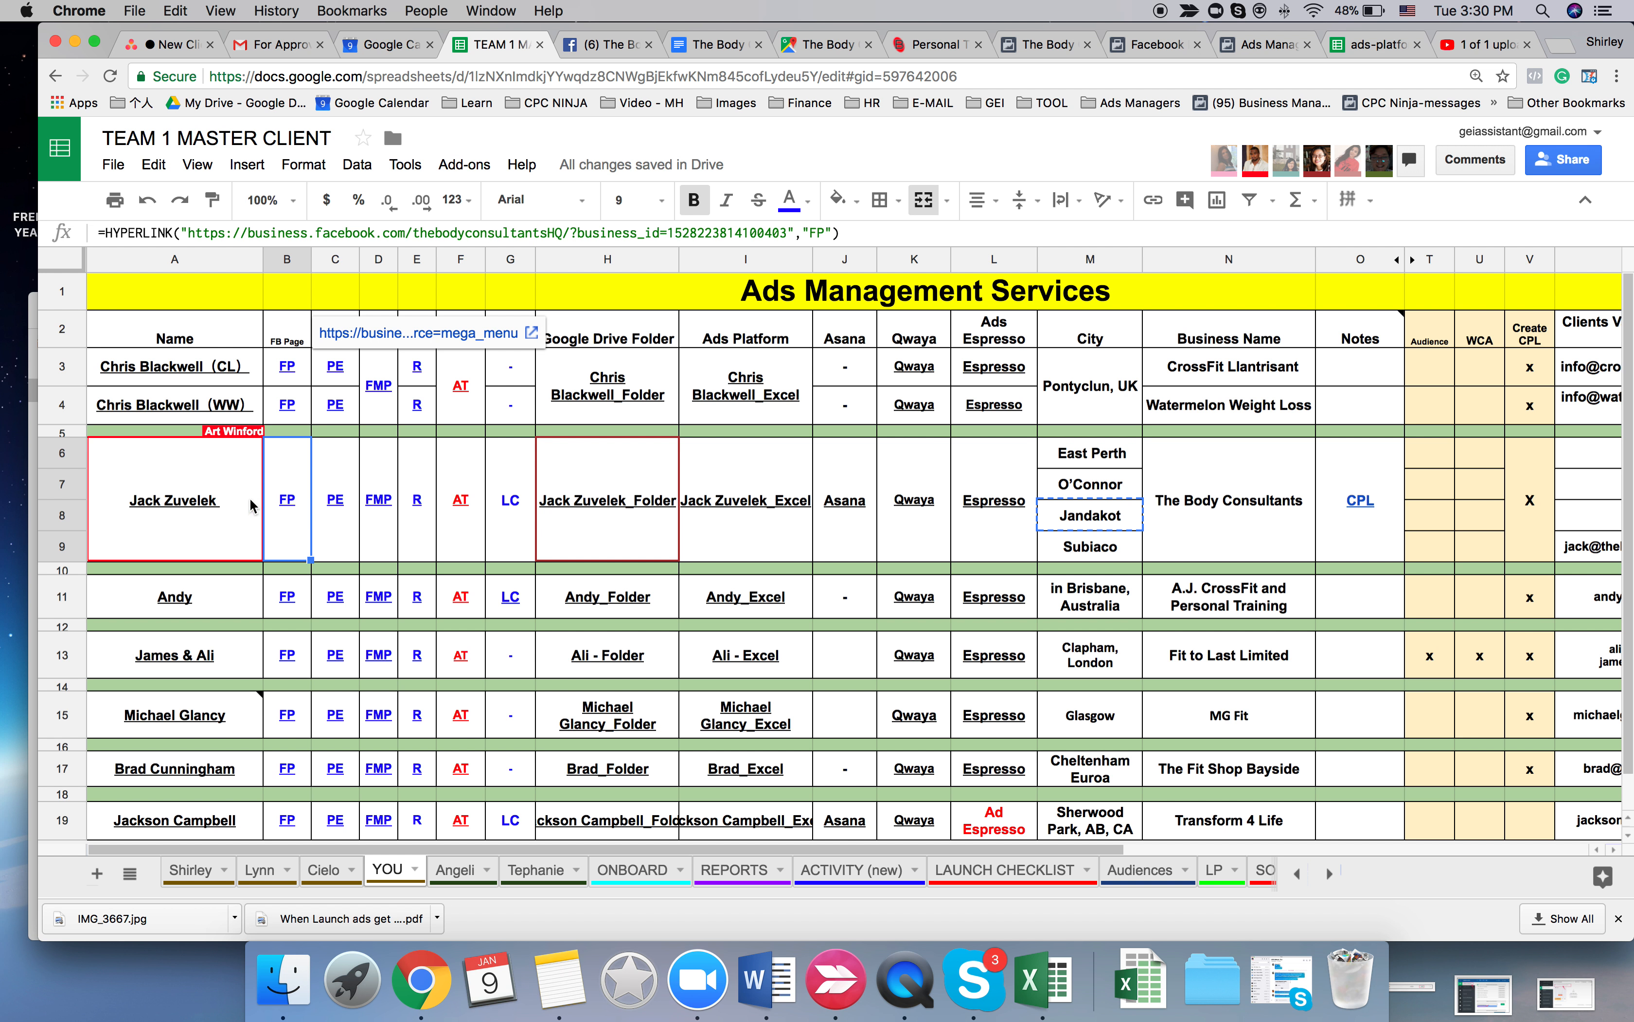
- Open The Body Consultants' FB marketing plan document from its row in the client sheet and close the duplicate copy already open
{"action": "mouse_move", "coordinate": [294, 514]}
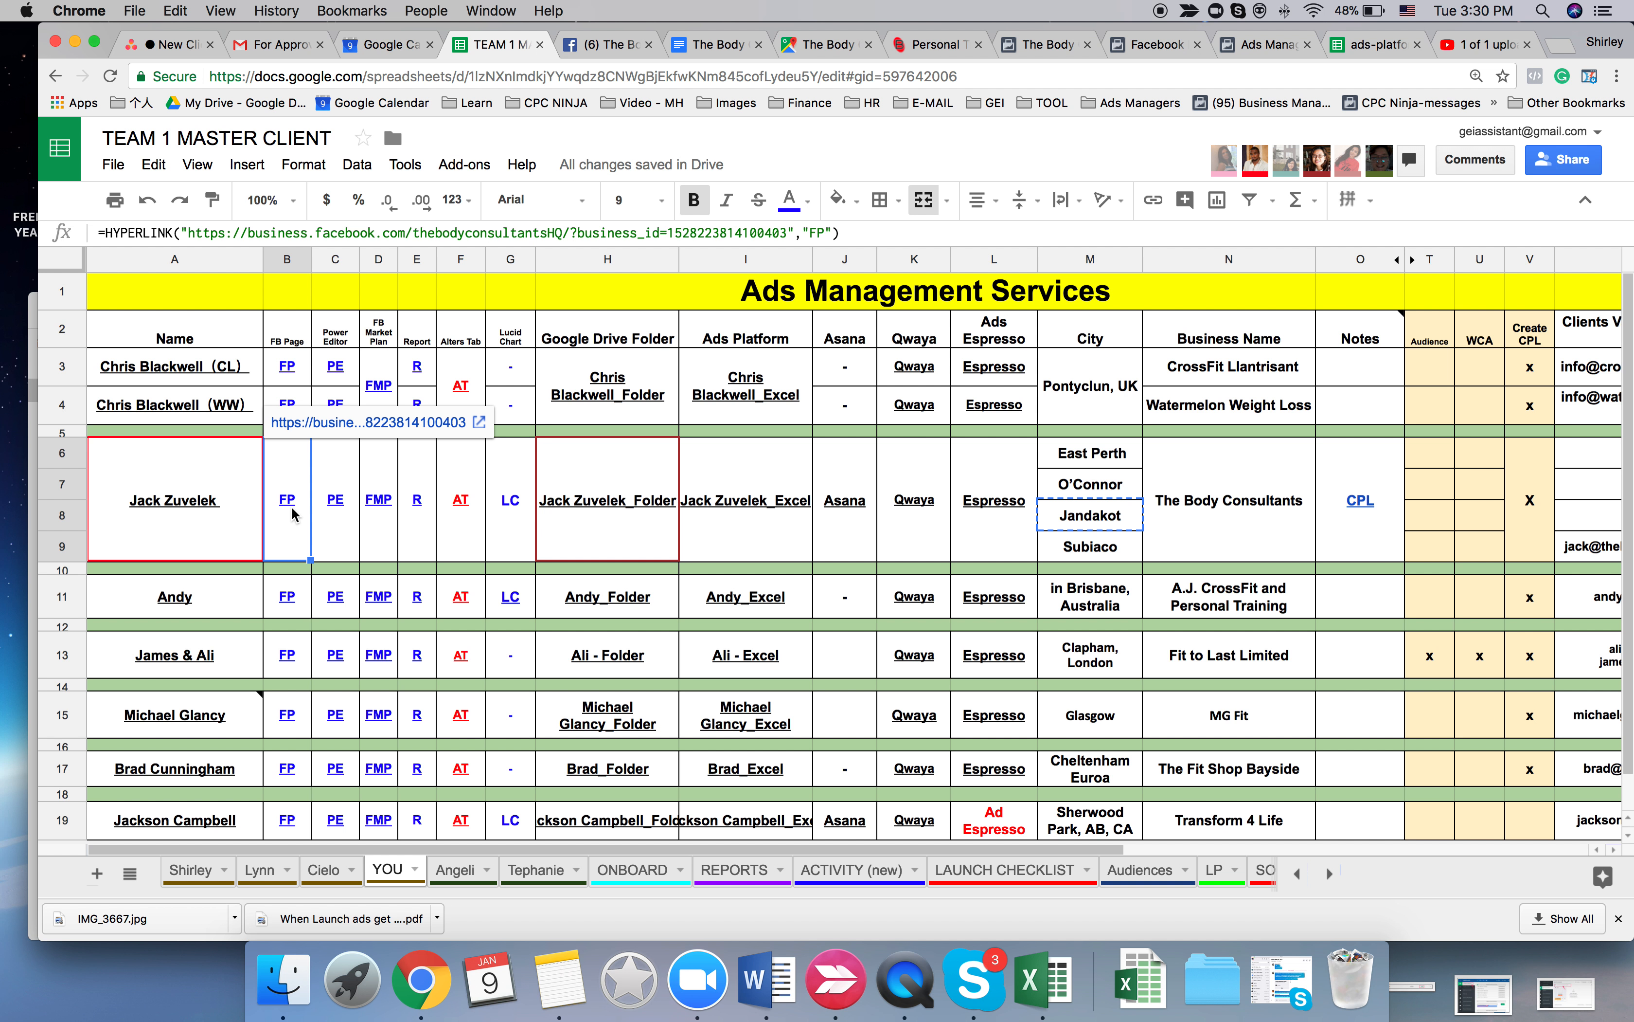
{"action": "left_click", "coordinate": [397, 500]}
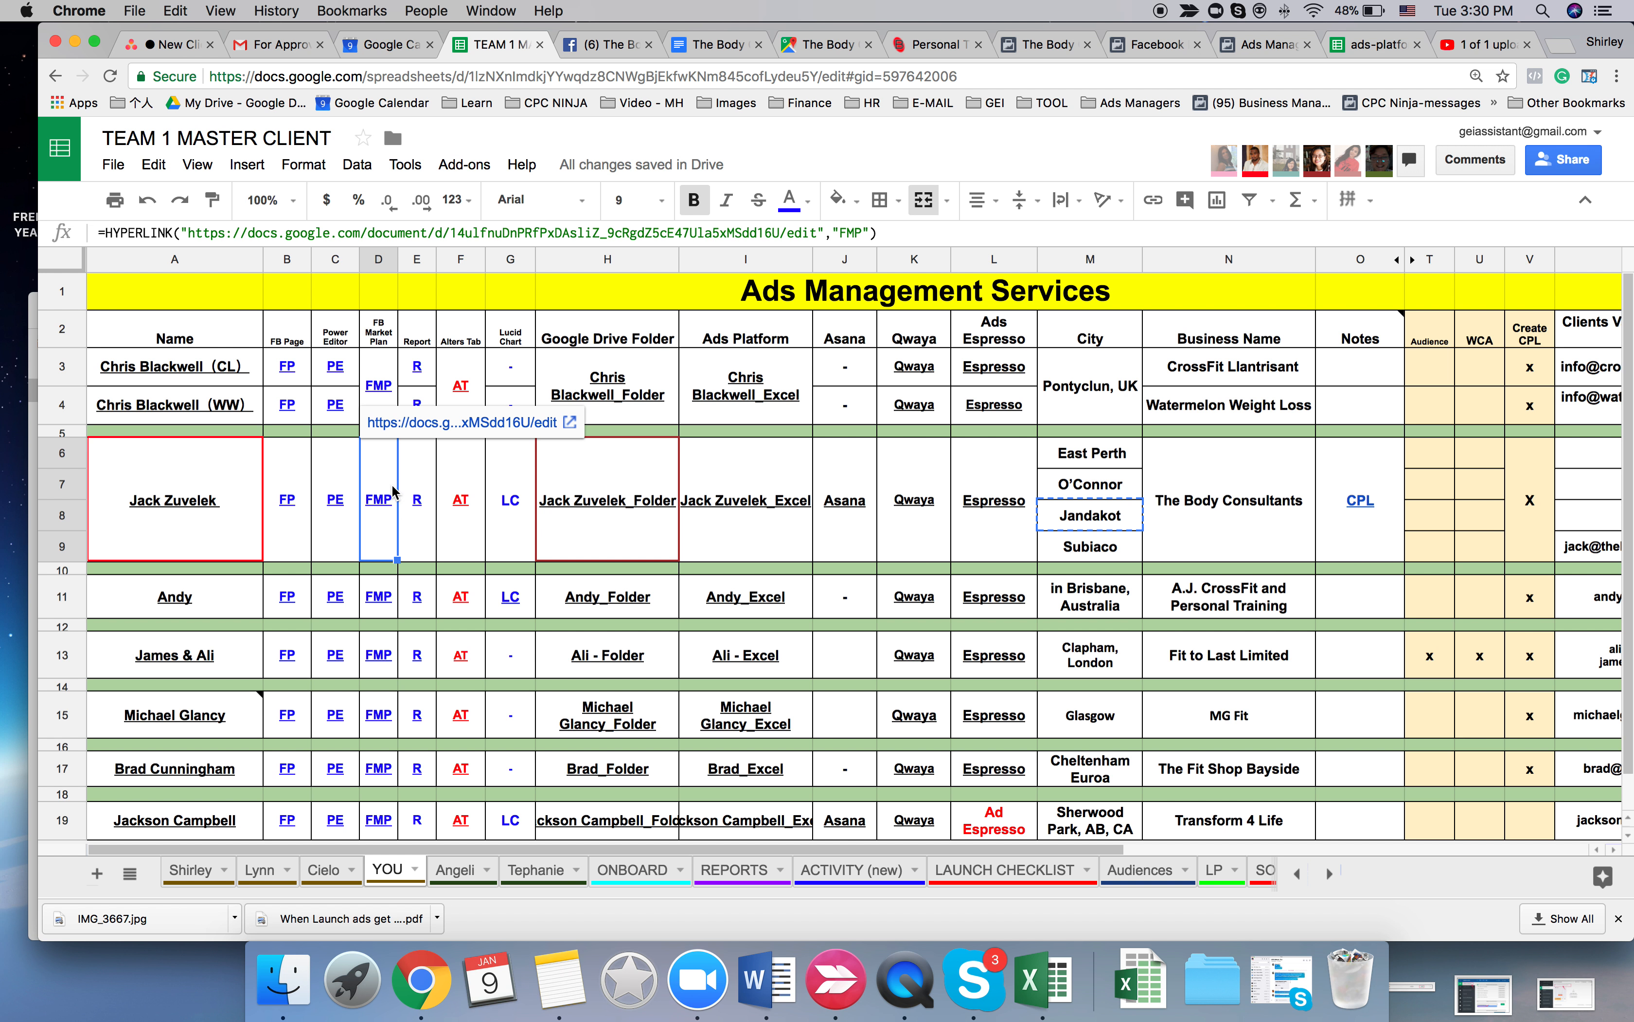
{"action": "left_click", "coordinate": [409, 431]}
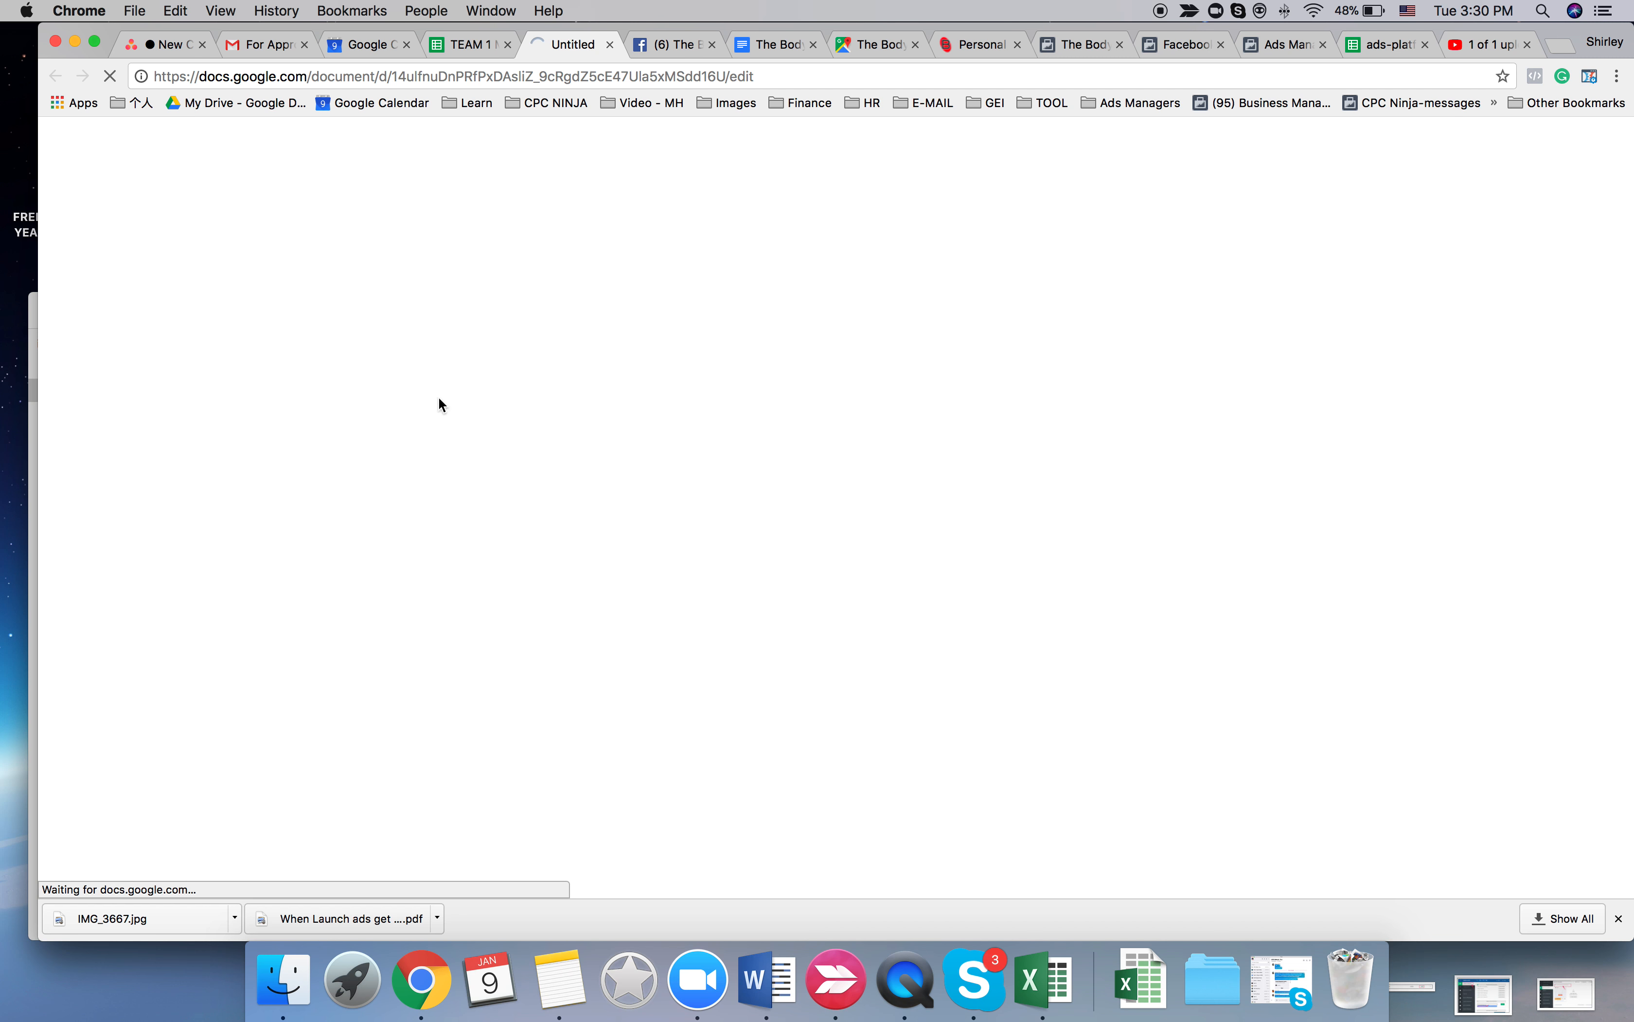
{"action": "left_click", "coordinate": [814, 45]}
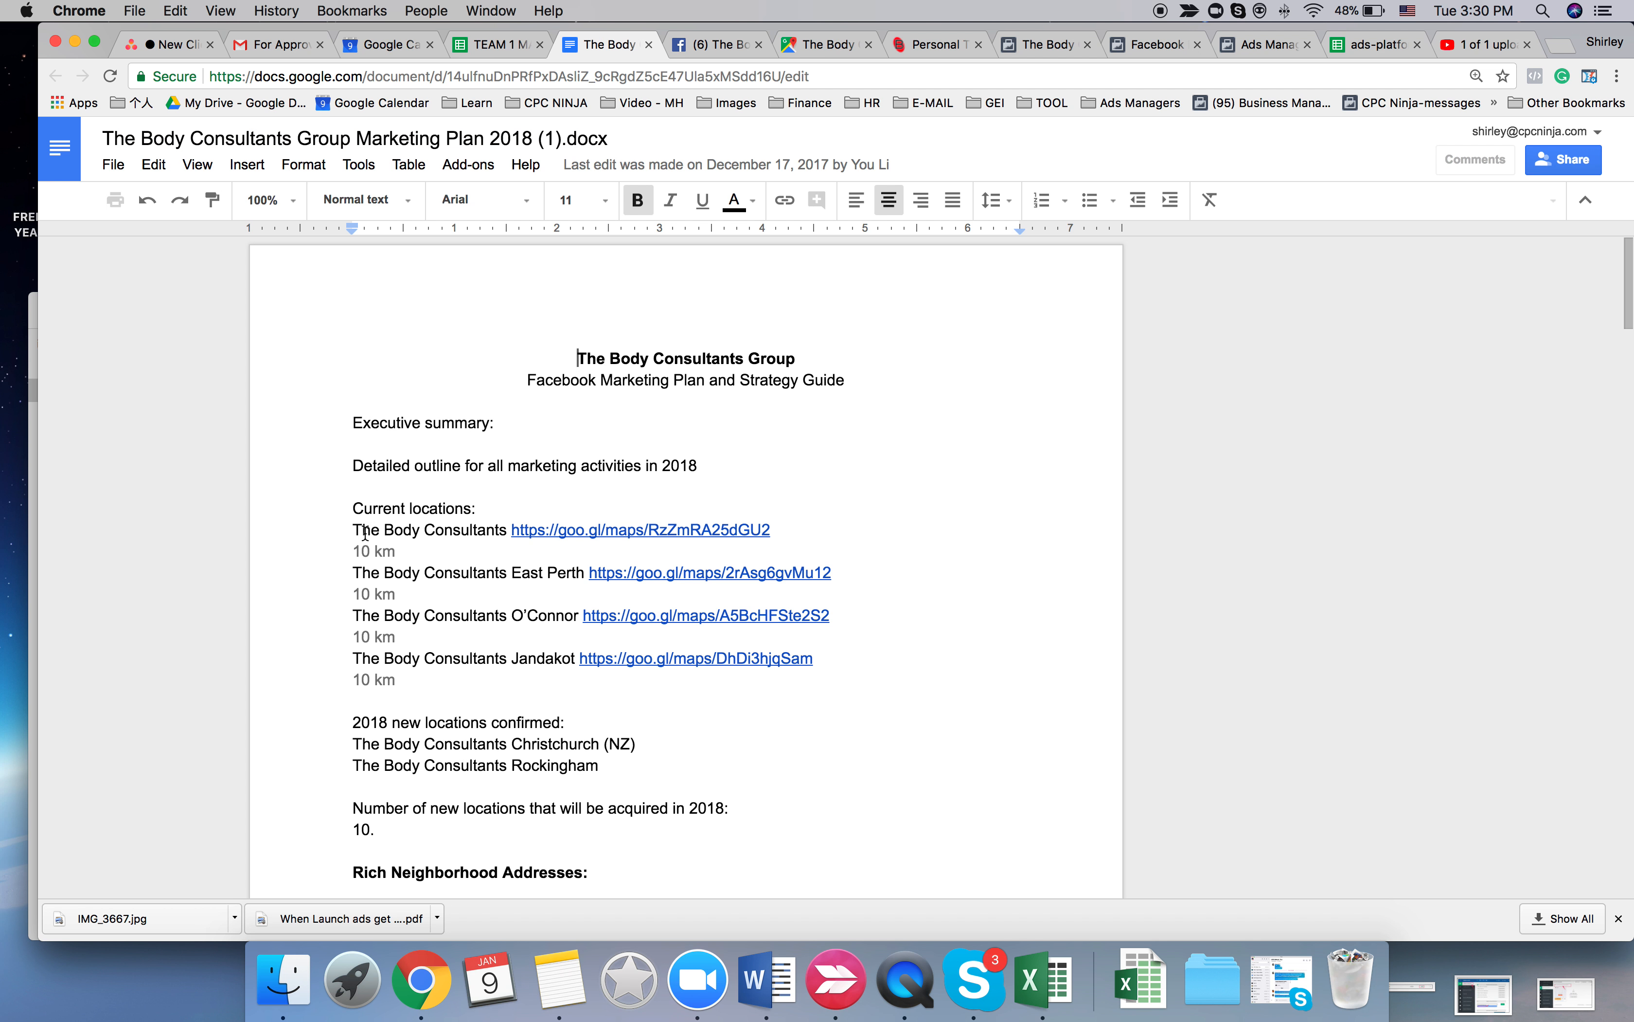
- Open the map link of the first current location and compare its address and phone number with the ClickFunnels page
{"action": "left_click", "coordinate": [566, 531]}
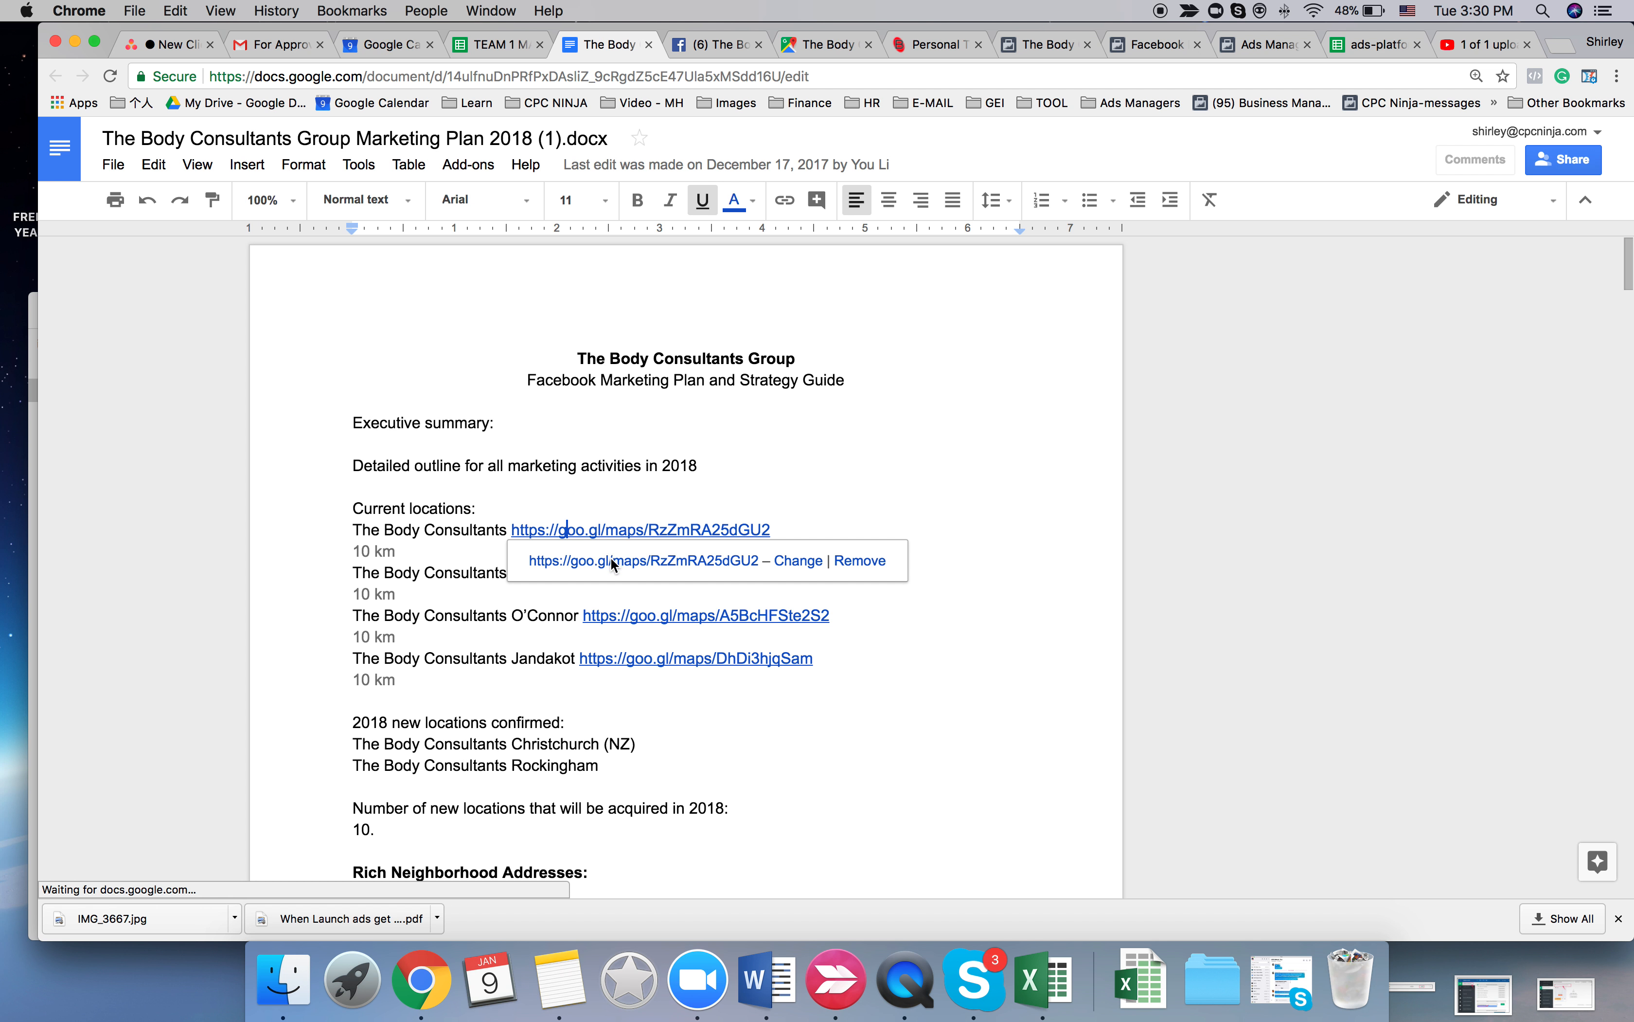
{"action": "left_click", "coordinate": [613, 561]}
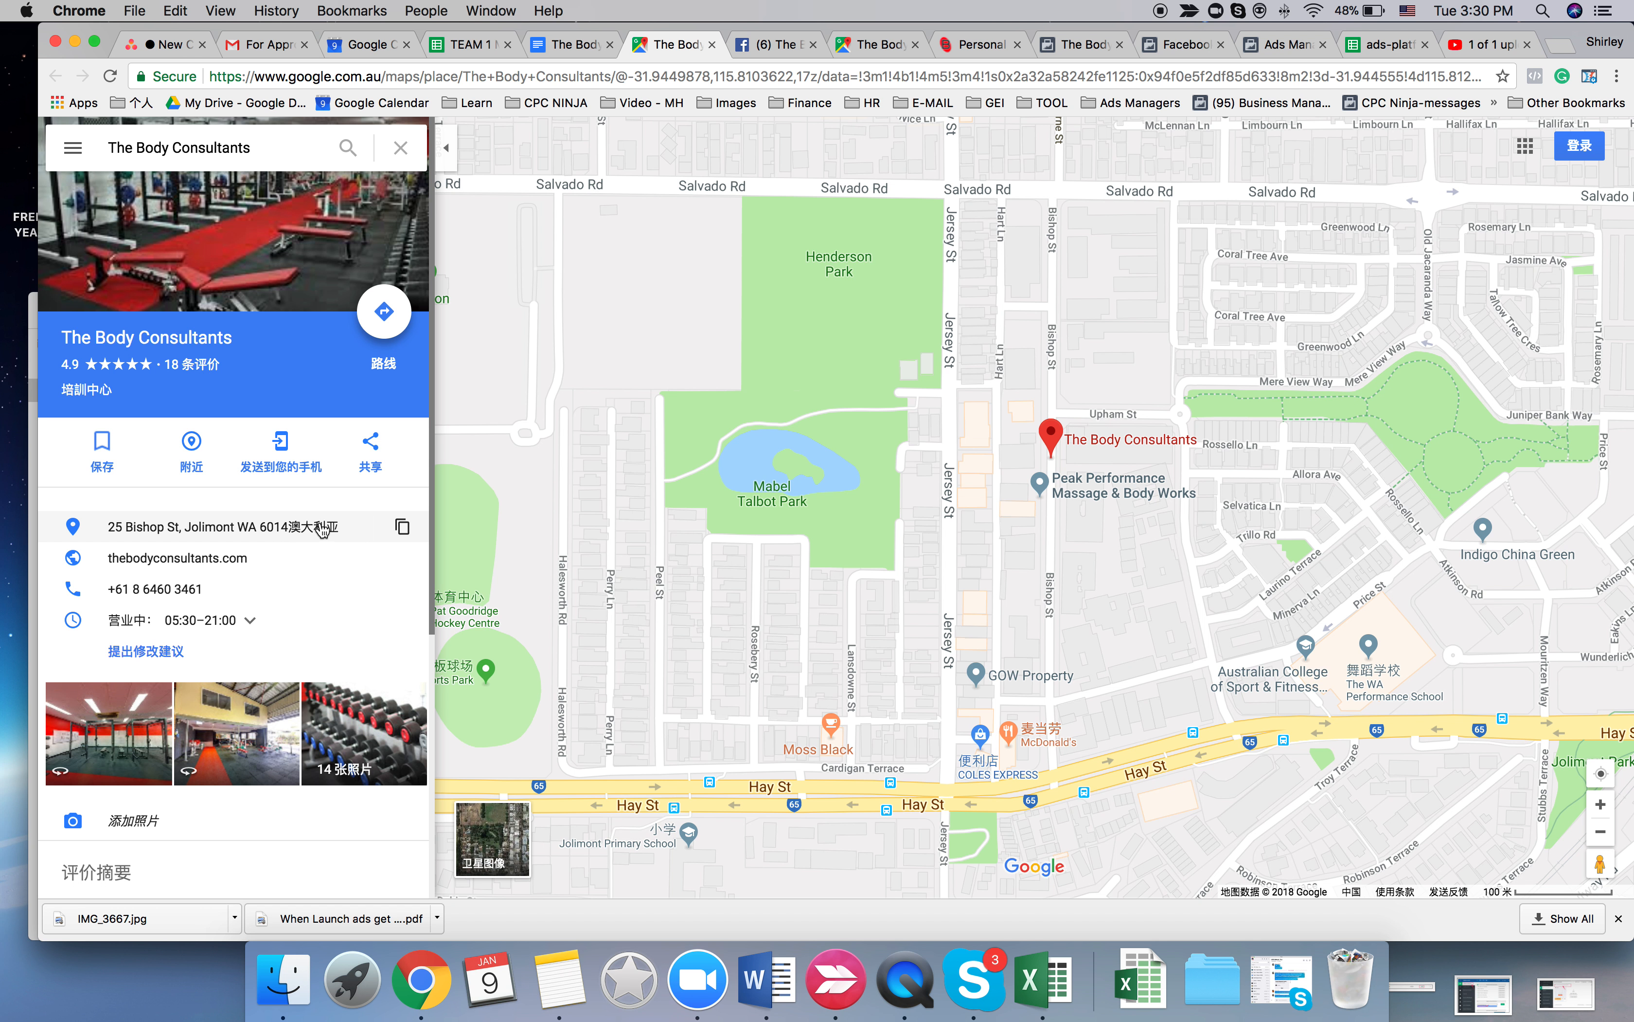
{"action": "key", "text": "ctrl+Right"}
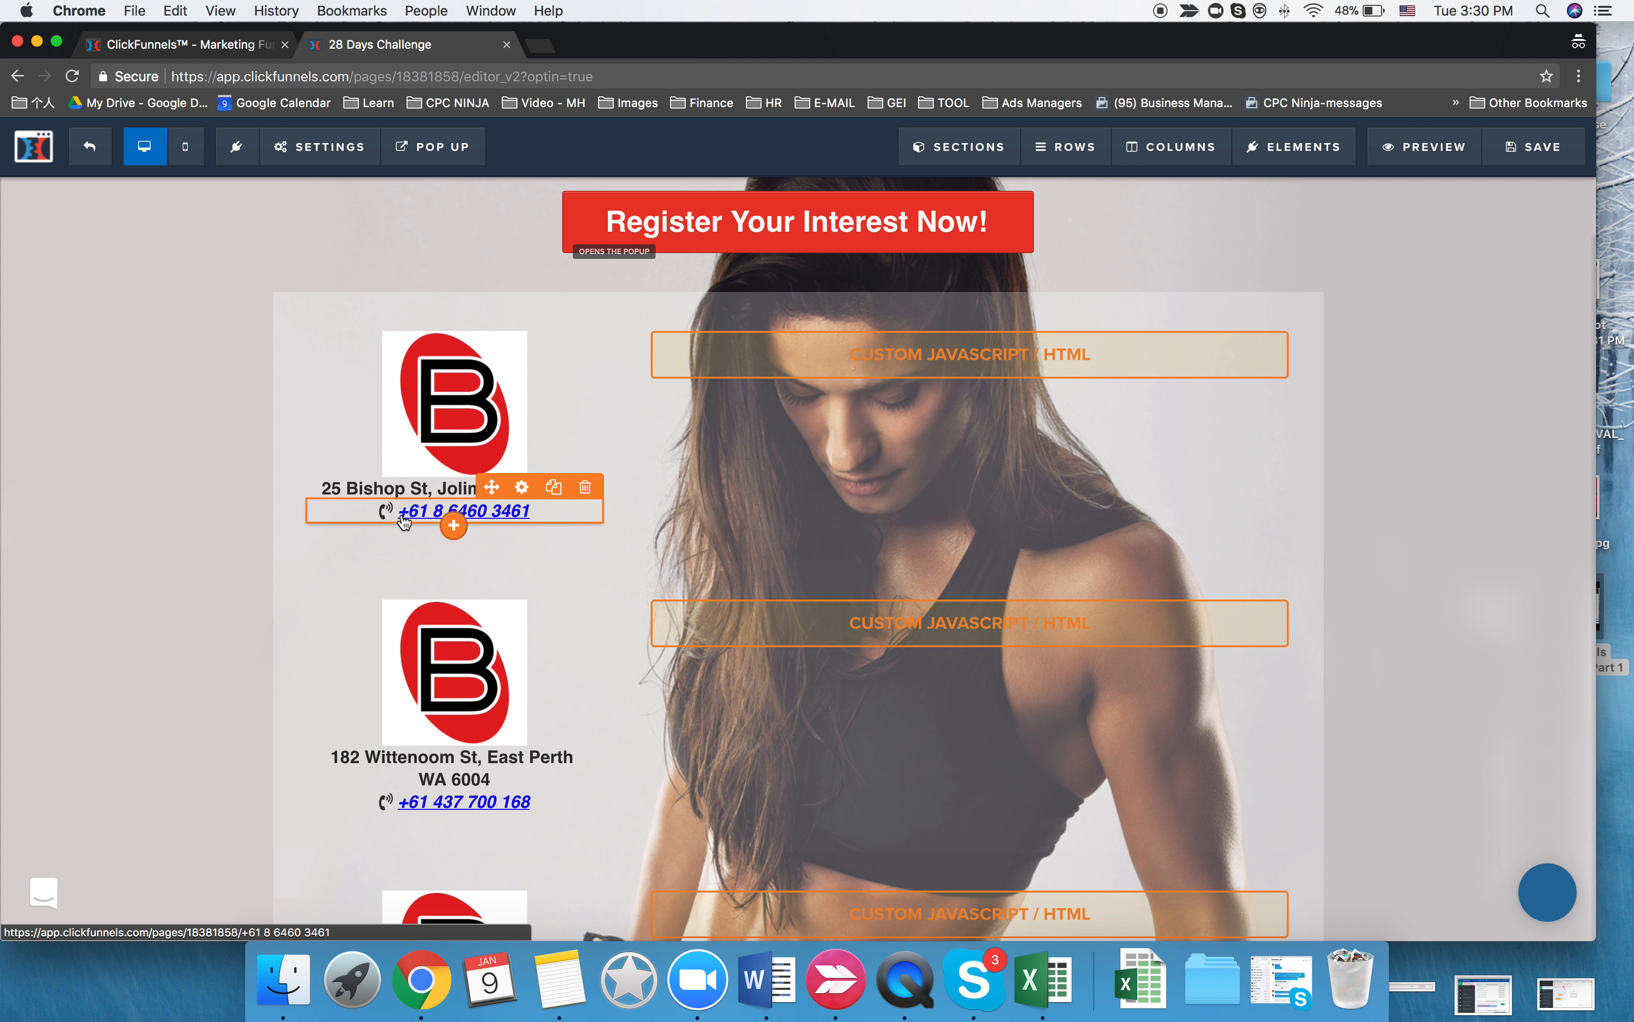
{"action": "key", "text": "ctrl+Left"}
{"action": "key", "text": "ctrl+Right"}
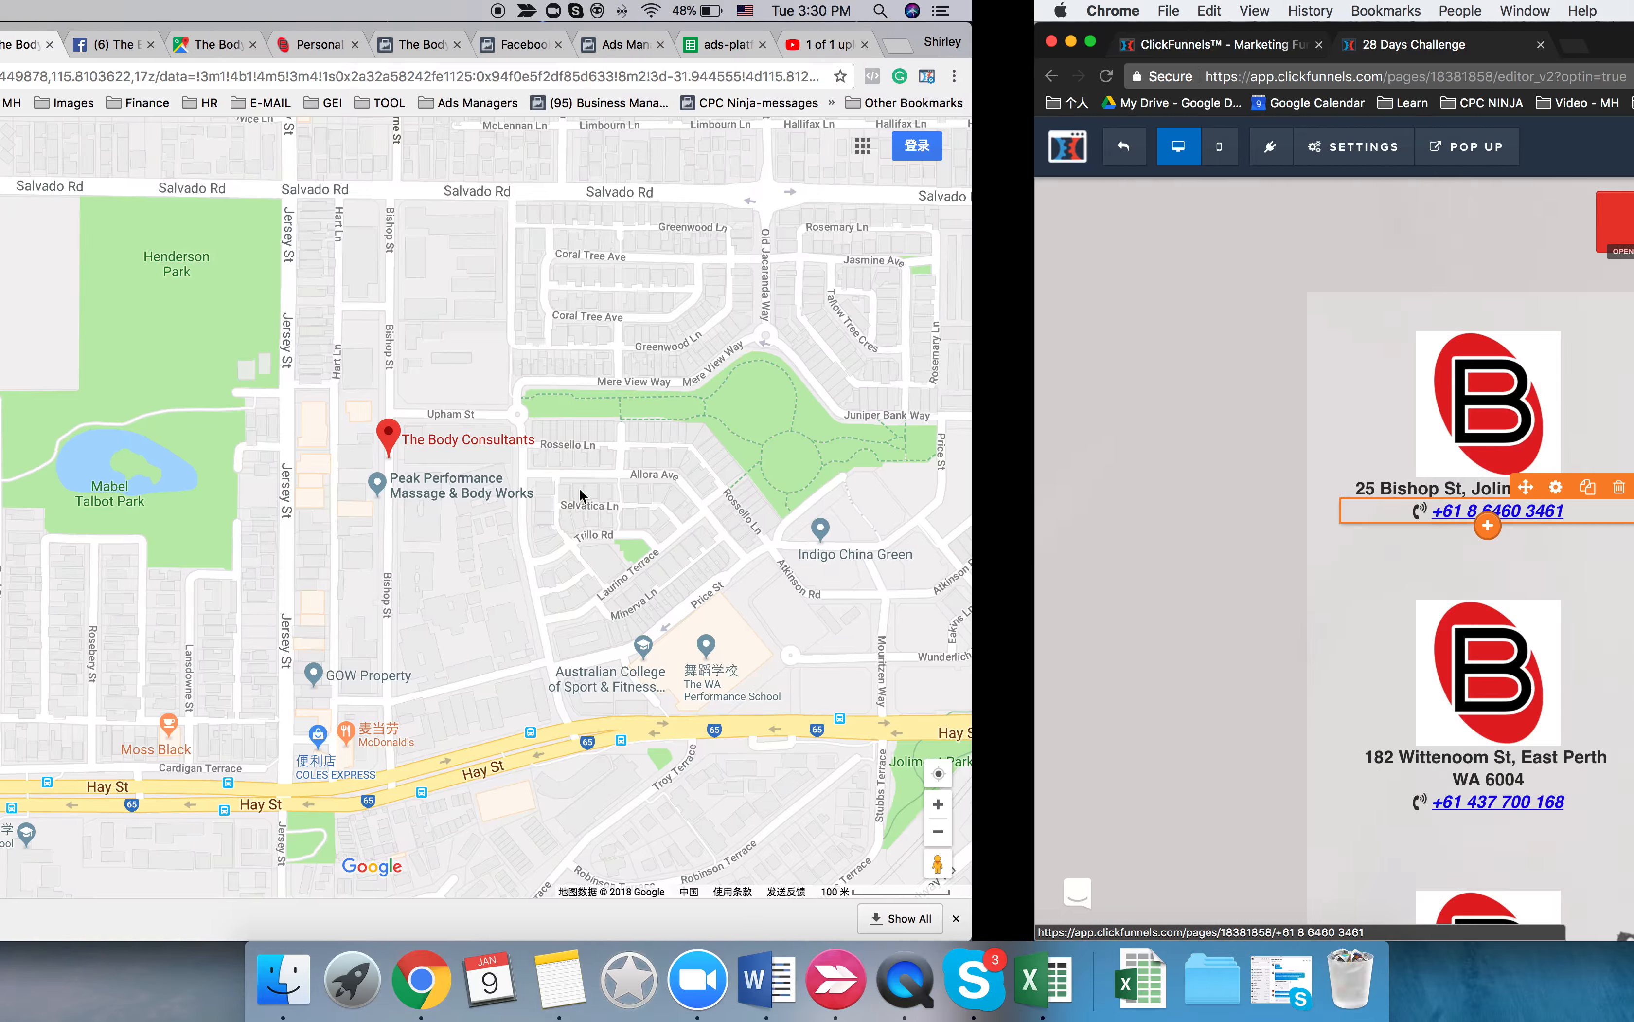
- Preview the 28 Days Challenge page, examine how the location maps are displayed, and close the preview
{"action": "left_click", "coordinate": [816, 365]}
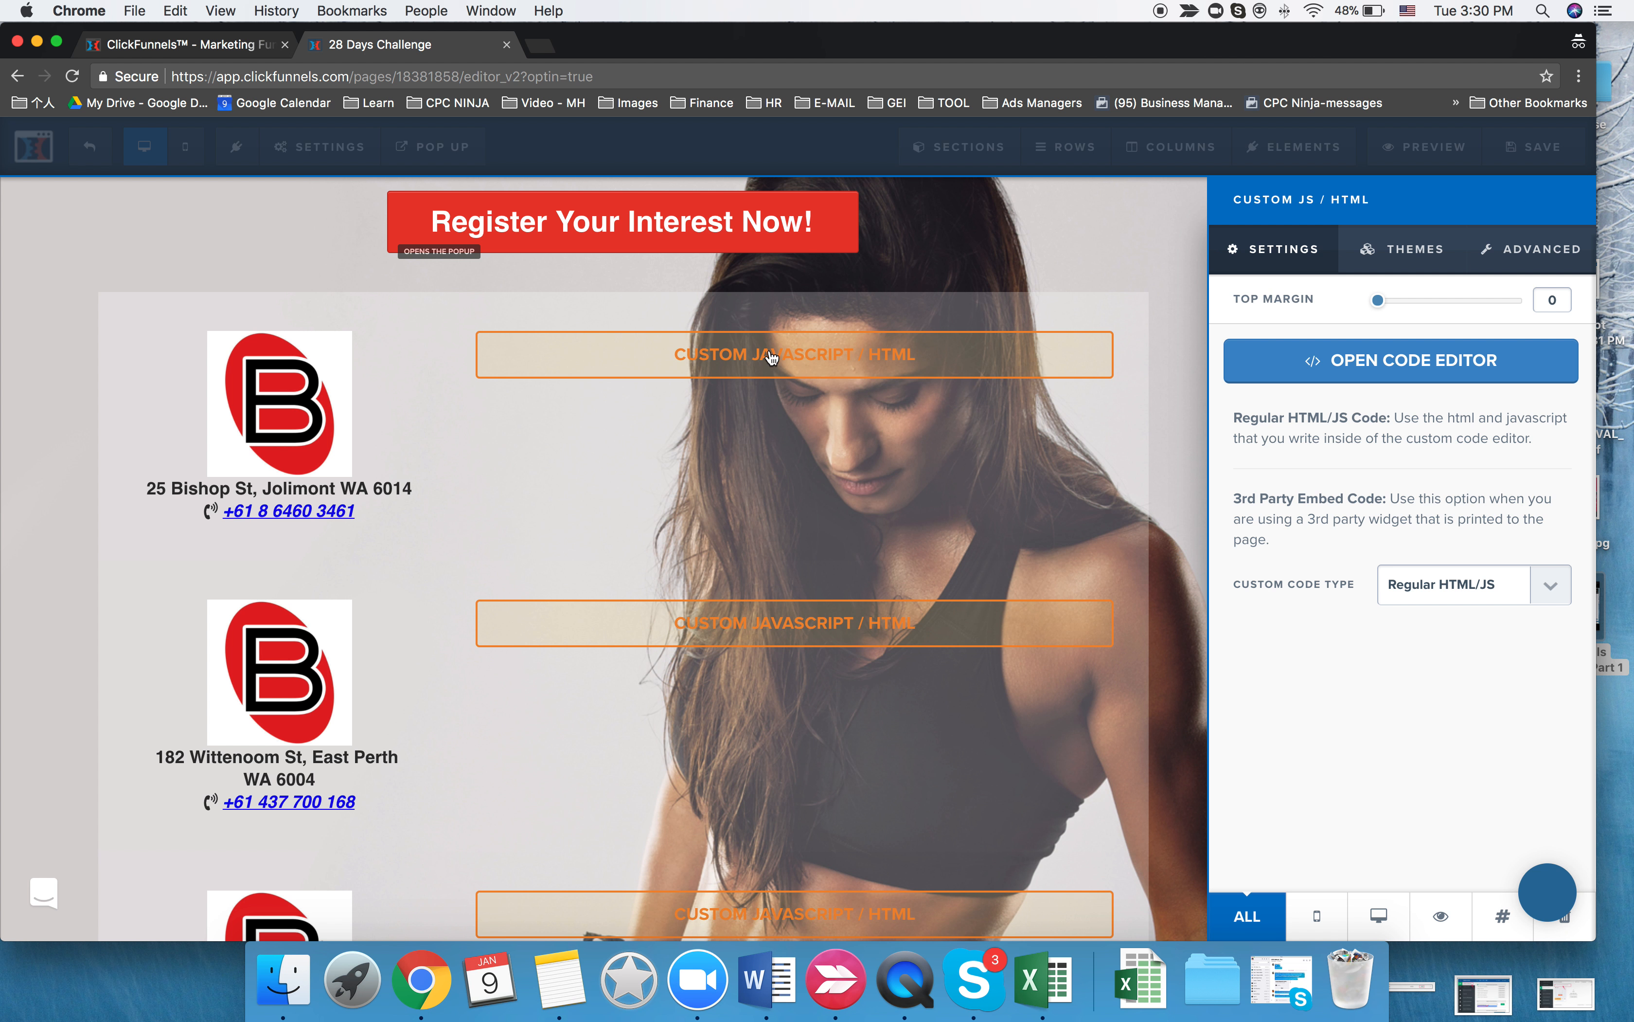
{"action": "left_click", "coordinate": [783, 413]}
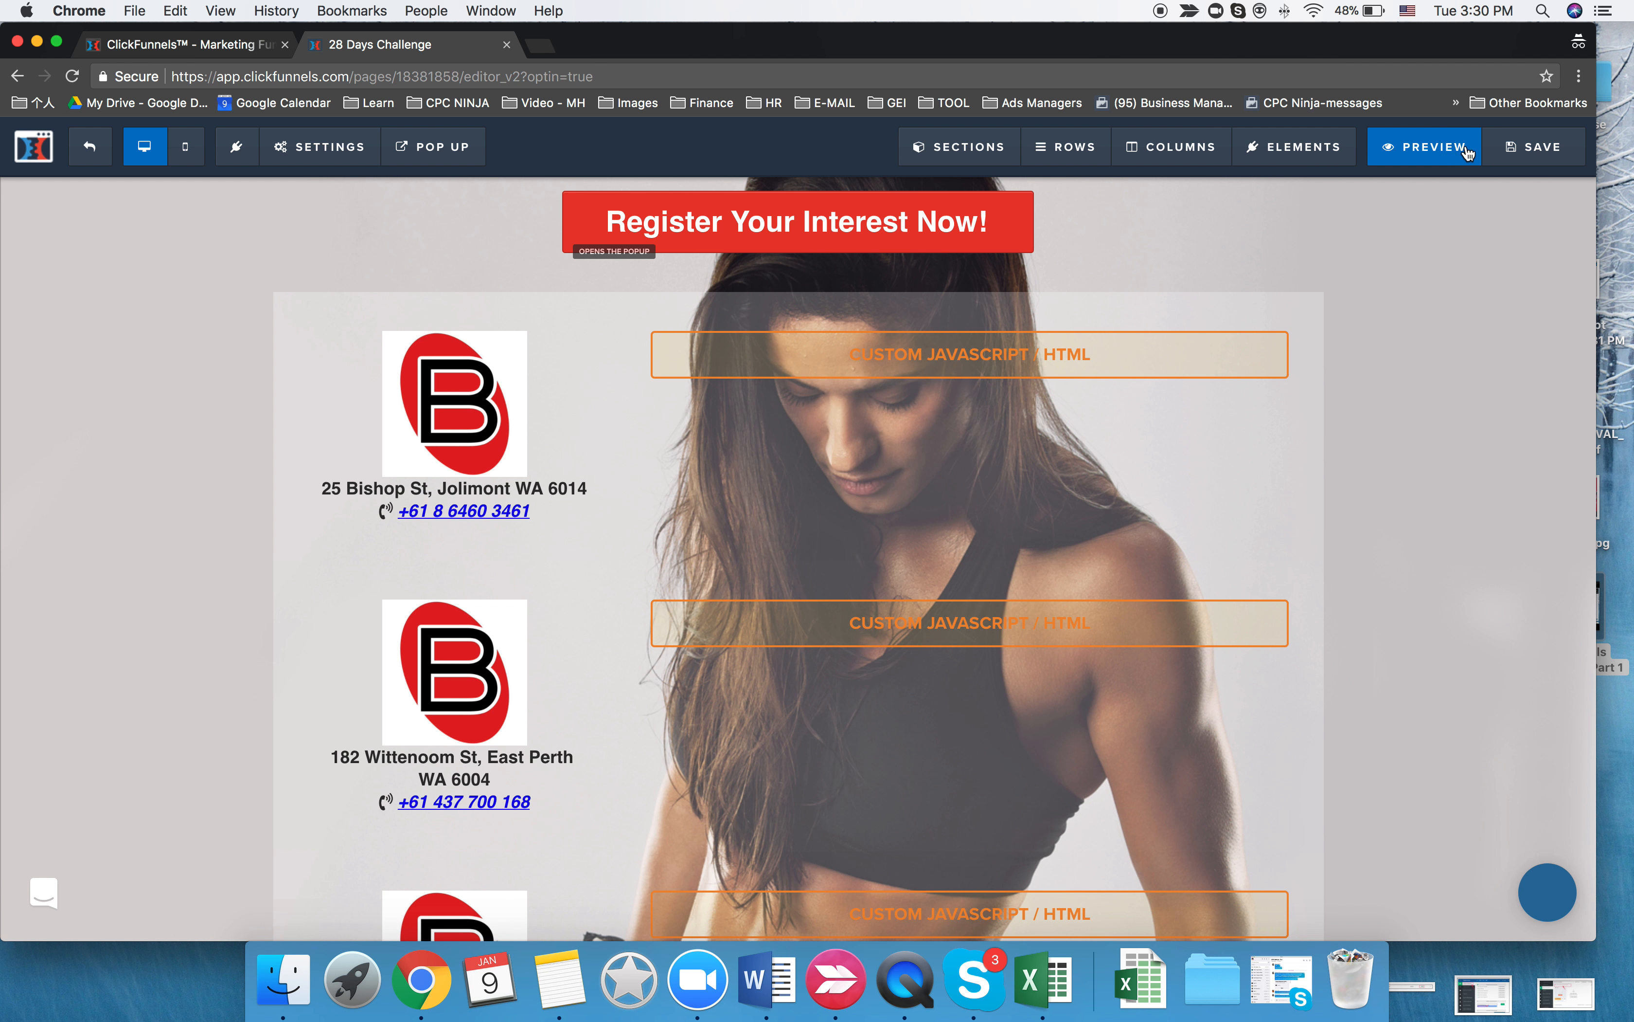
{"action": "left_click", "coordinate": [1424, 147]}
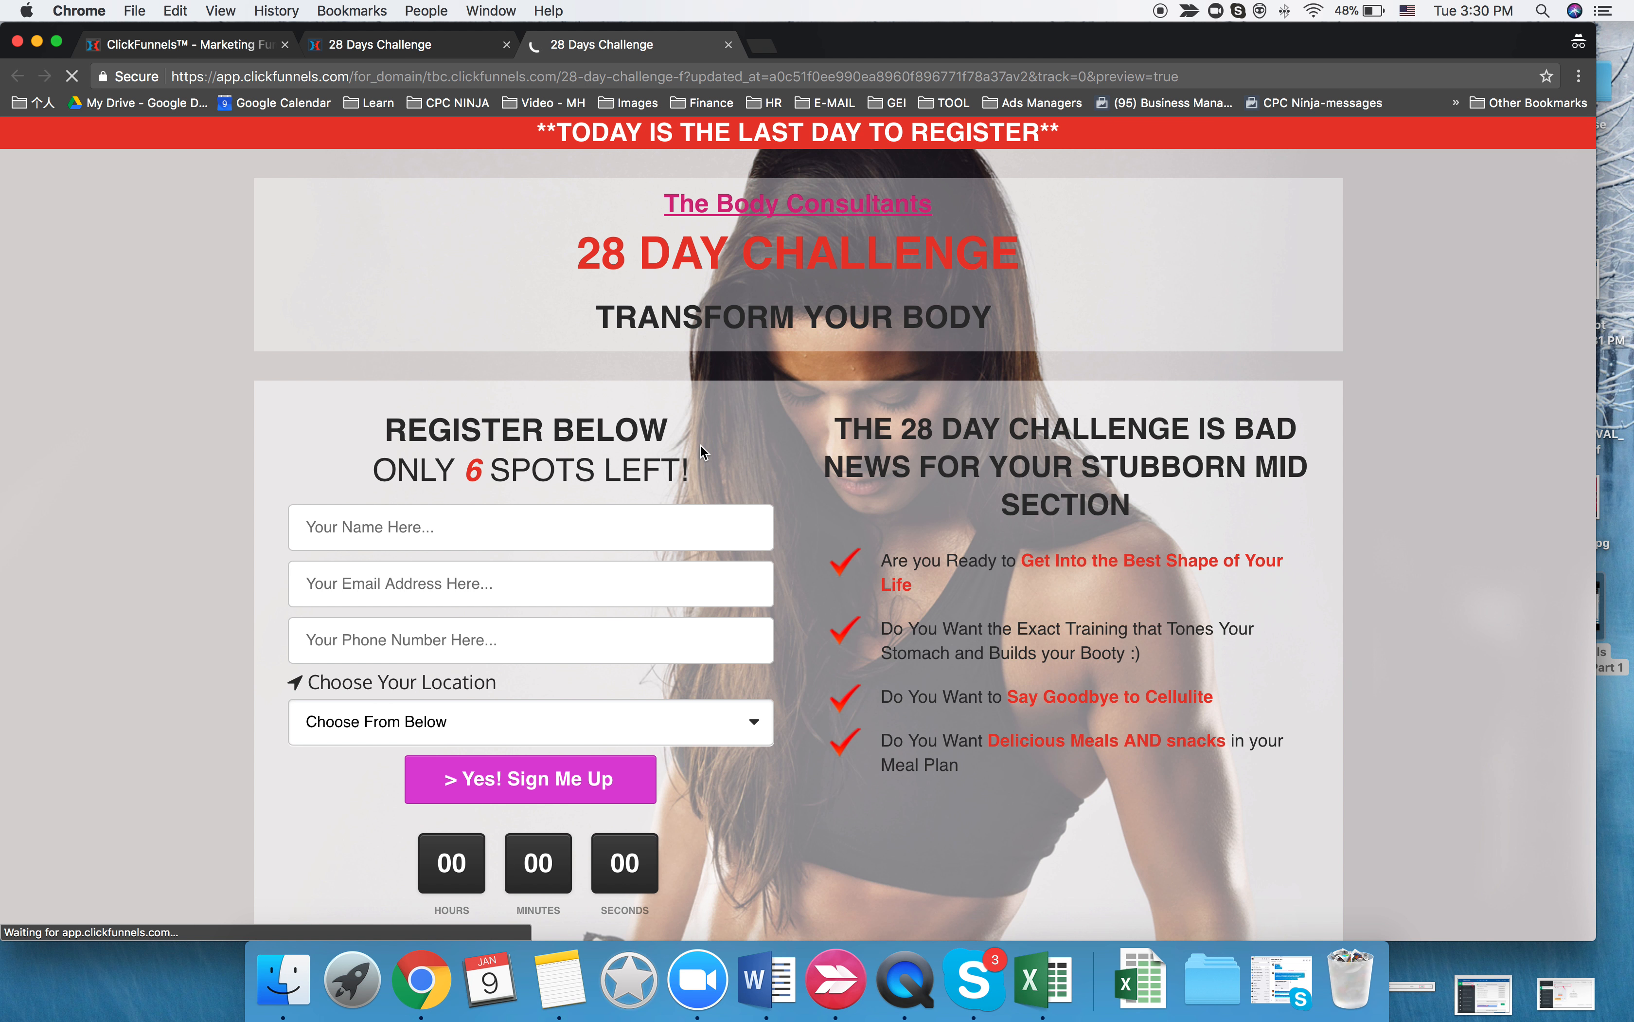
{"action": "scroll", "coordinate": [701, 447], "scroll_direction": "down", "scroll_amount": 15}
{"action": "scroll", "coordinate": [699, 444], "scroll_direction": "up", "scroll_amount": 5}
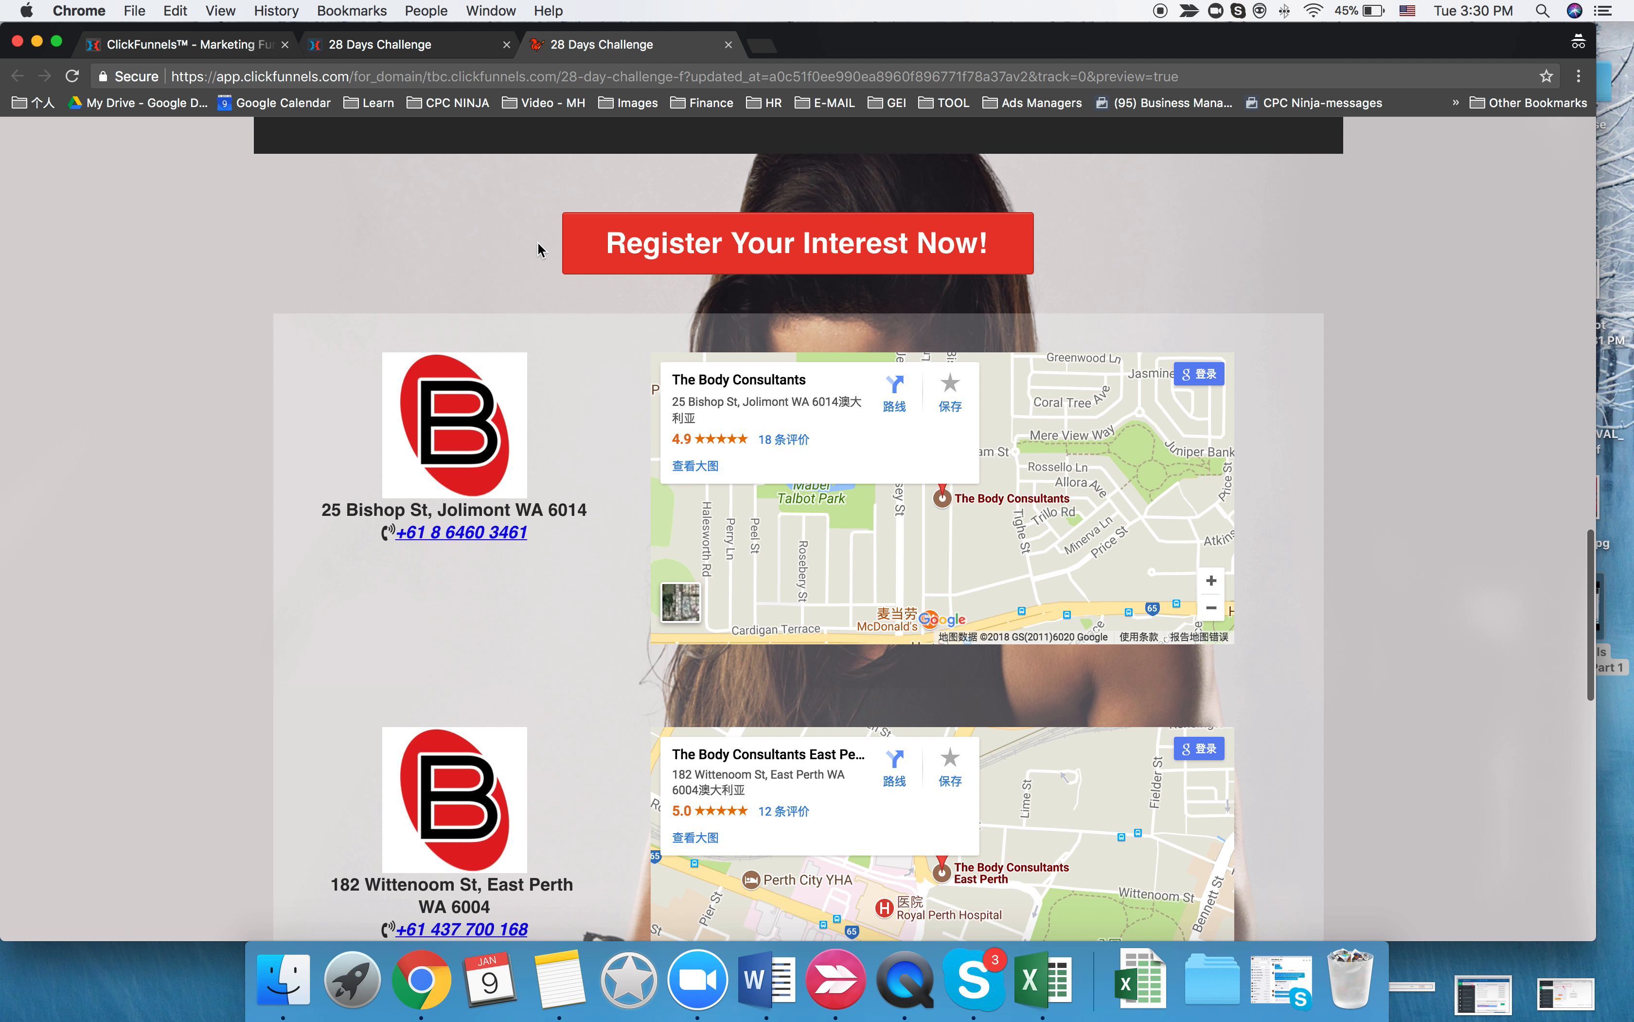
{"action": "left_click", "coordinate": [729, 45]}
- Return to The Body Consultants' listing in Google Maps and copy its embed map code from the sharing options
{"action": "key", "text": "ctrl+Left"}
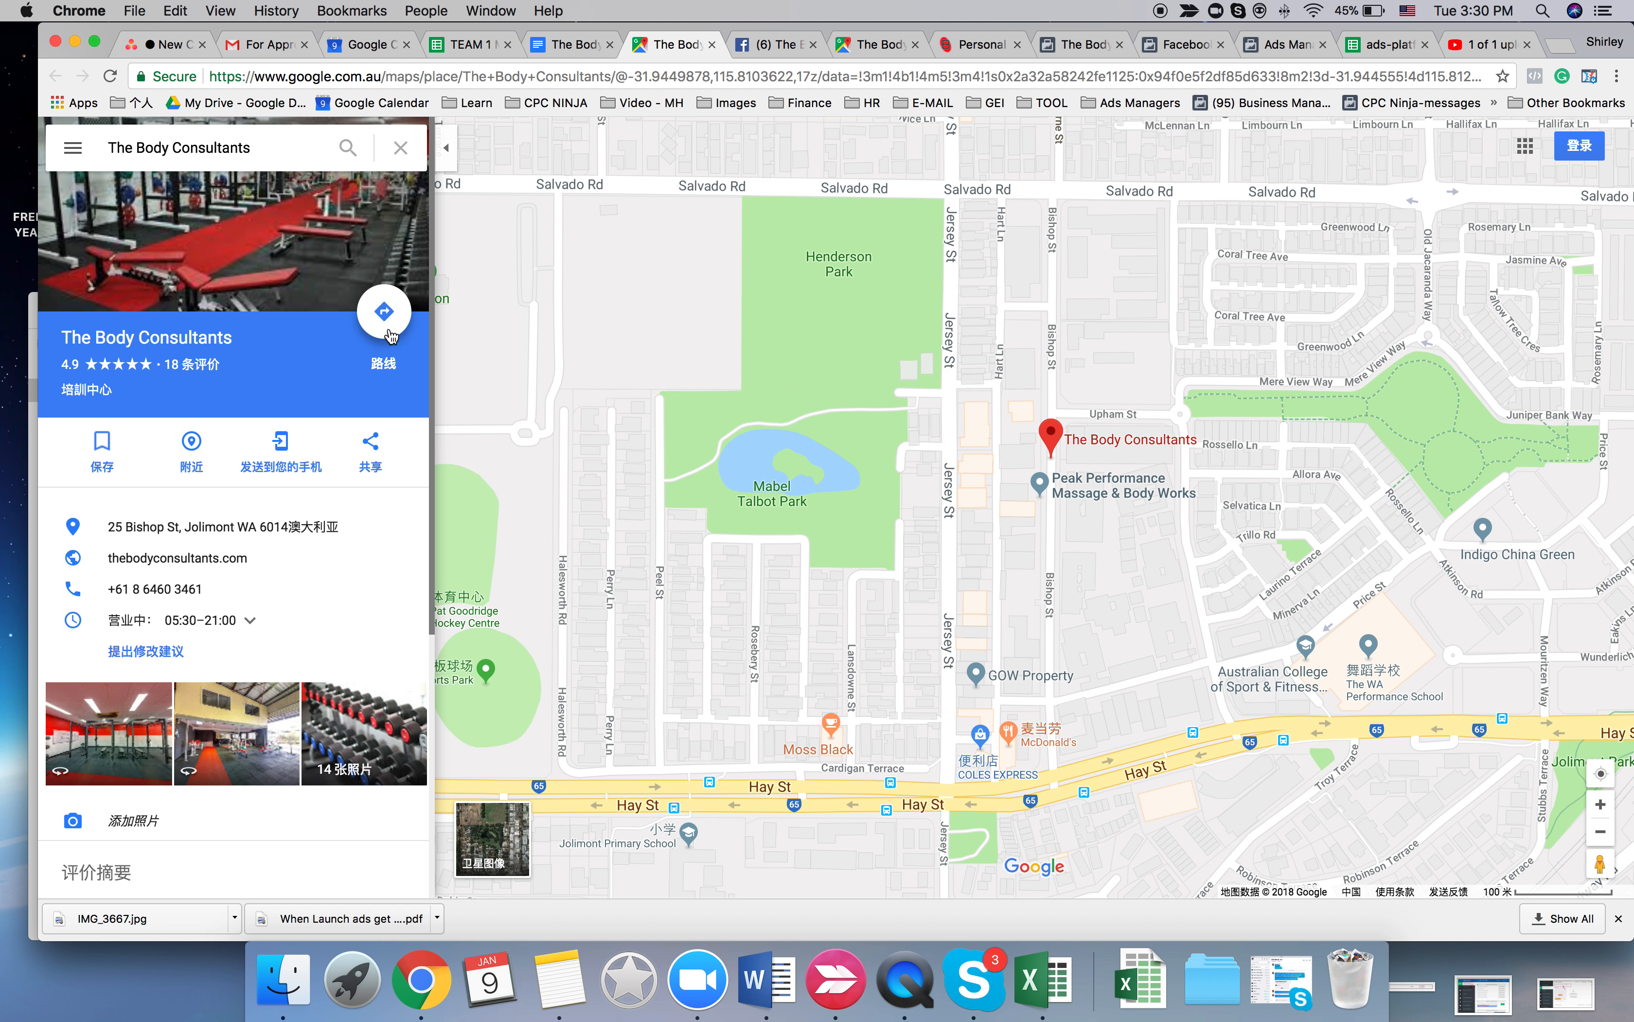
{"action": "left_click", "coordinate": [371, 446]}
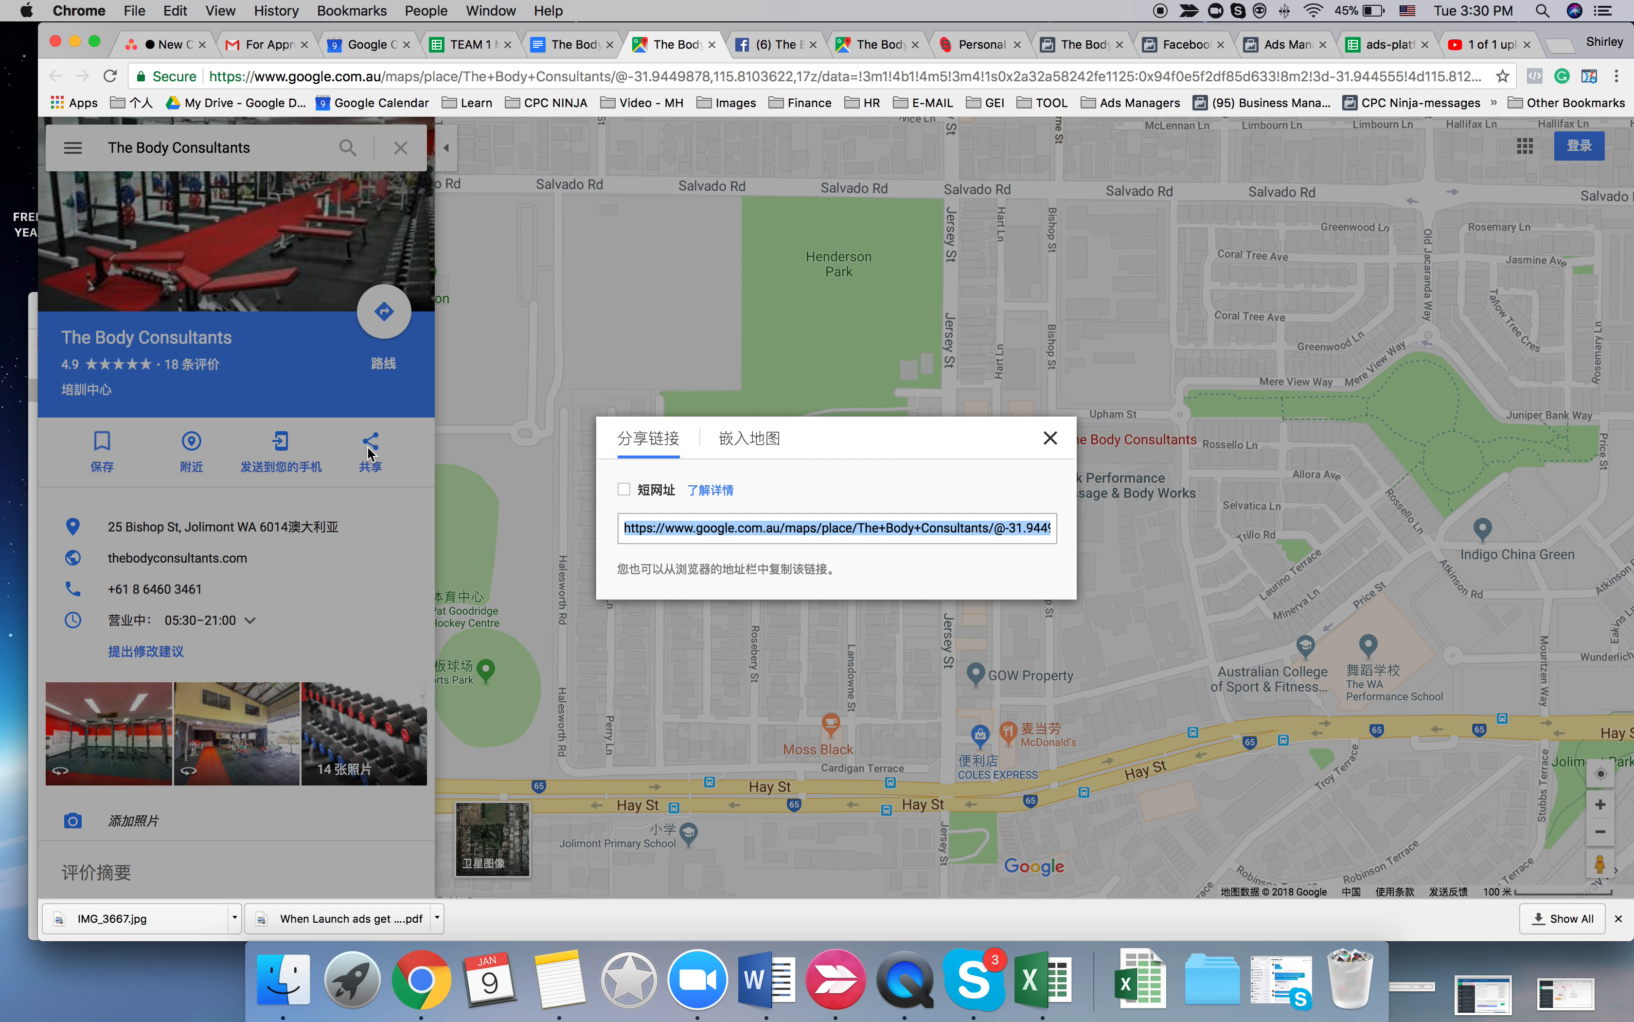
{"action": "left_click", "coordinate": [753, 444]}
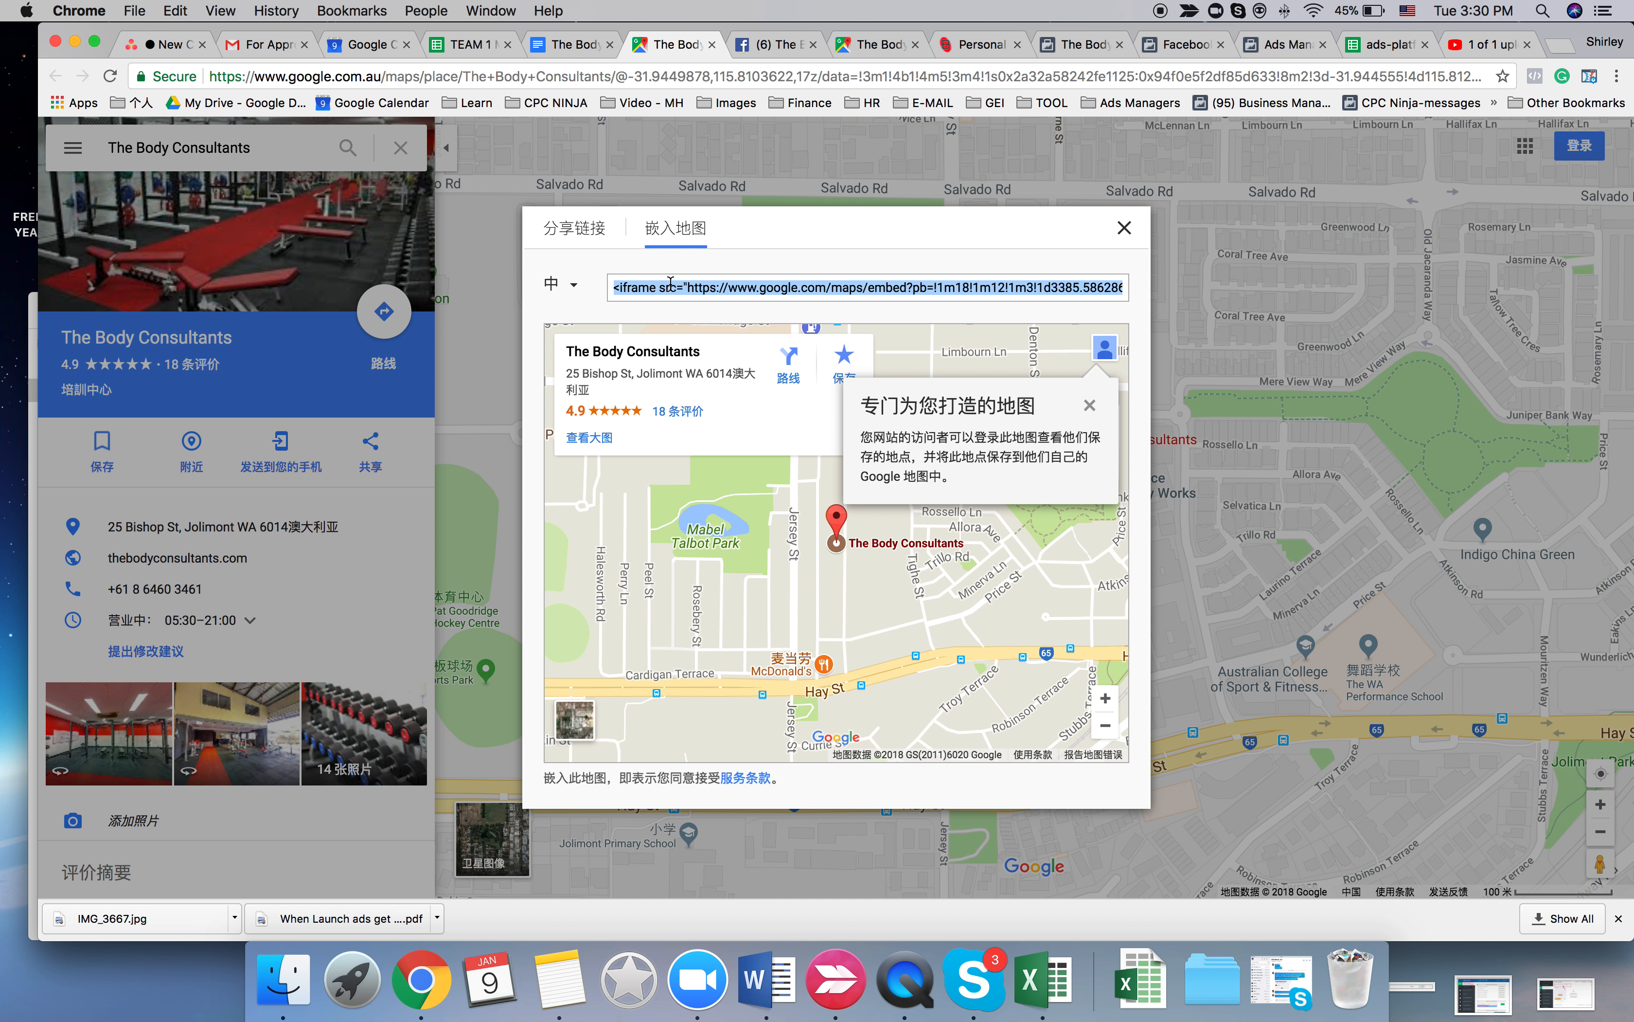
{"action": "left_click", "coordinate": [567, 287]}
{"action": "left_click", "coordinate": [701, 308]}
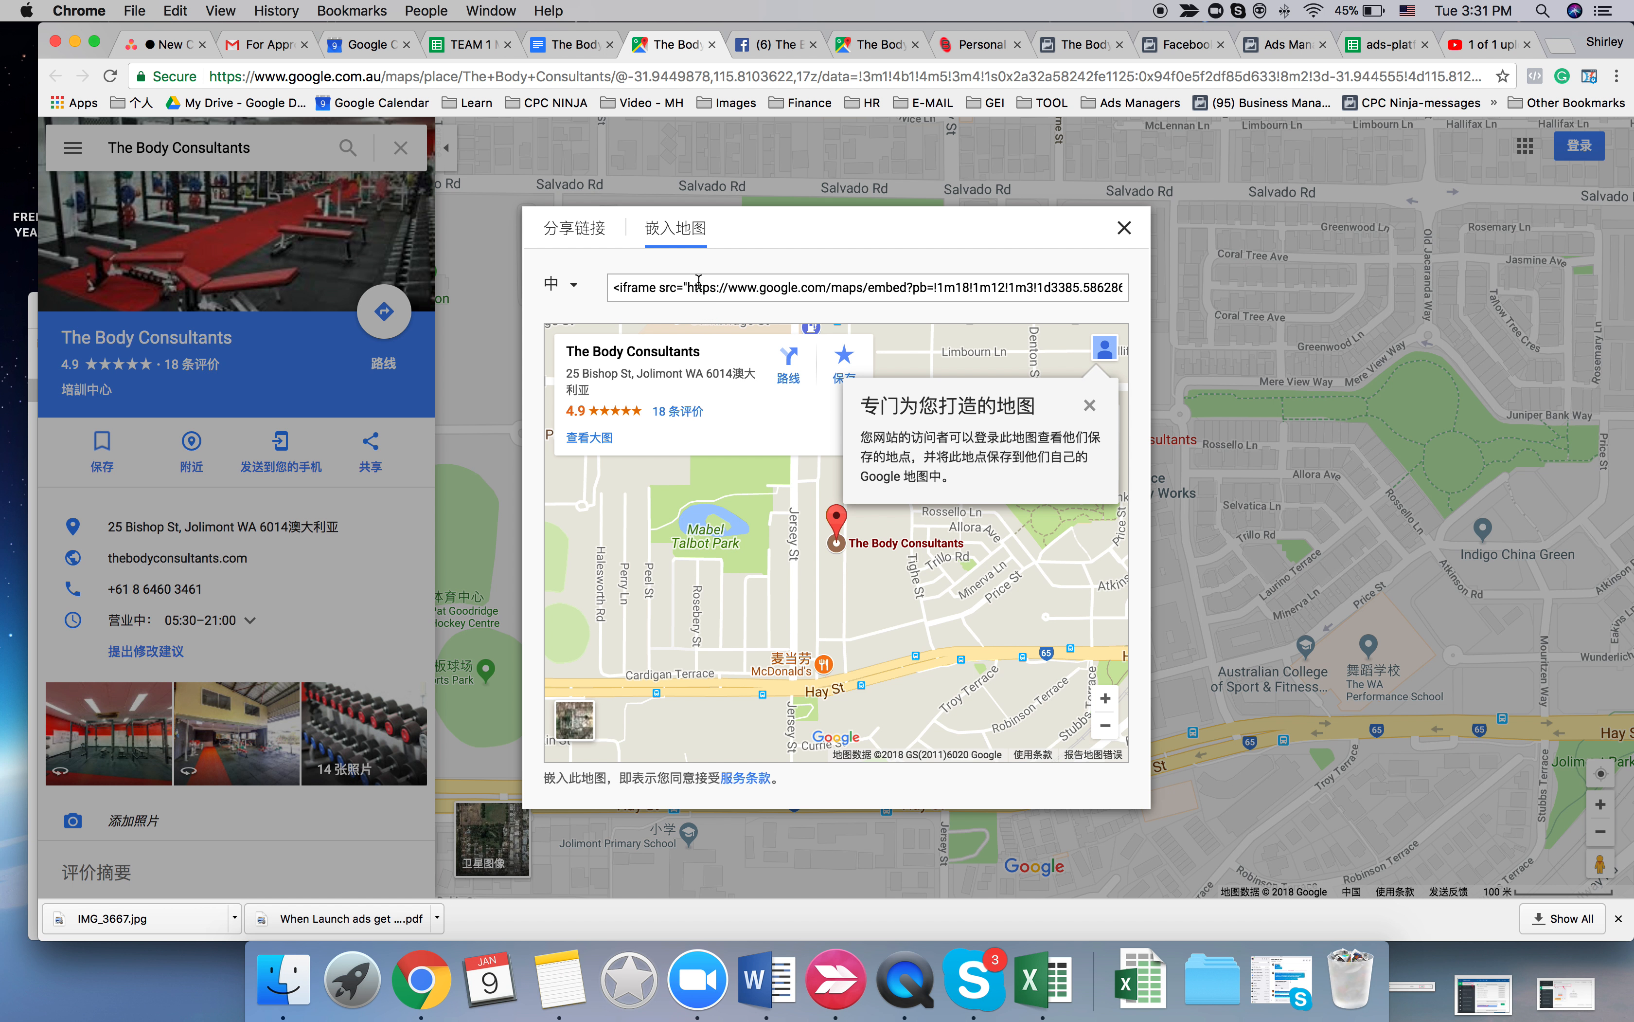
{"action": "left_click", "coordinate": [702, 287]}
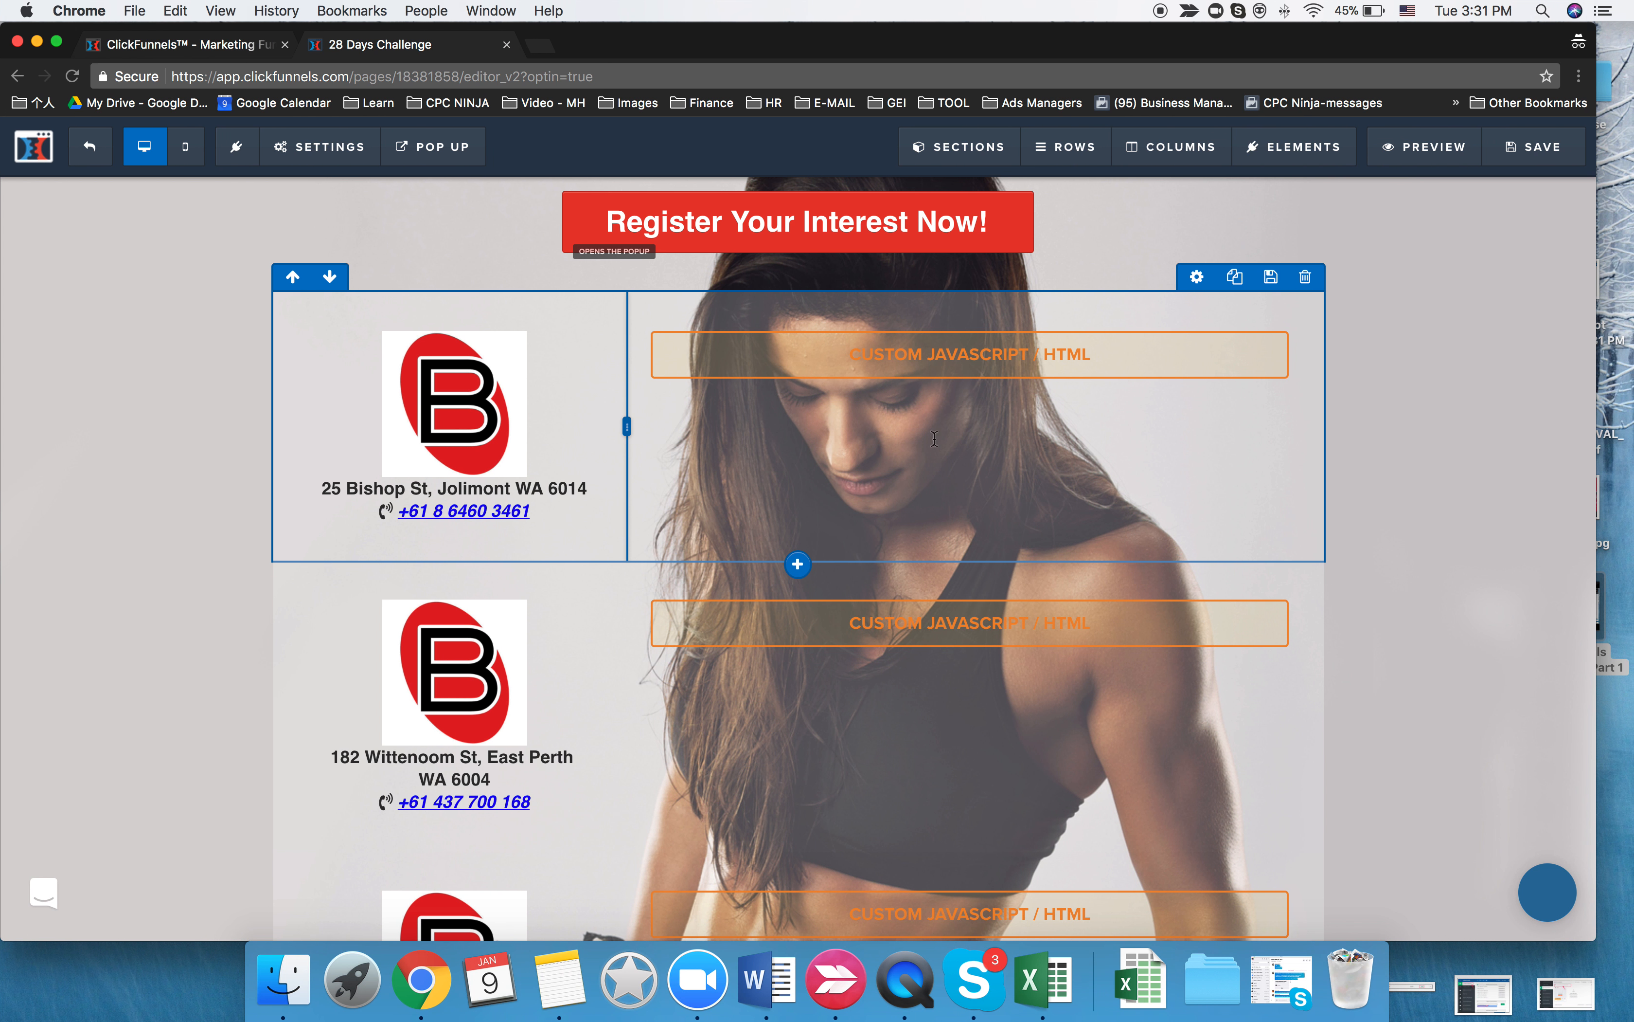
- Replace the custom JavaScript/HTML code beside the first location in ClickFunnels with the copied map embed code
{"action": "left_click", "coordinate": [1053, 370]}
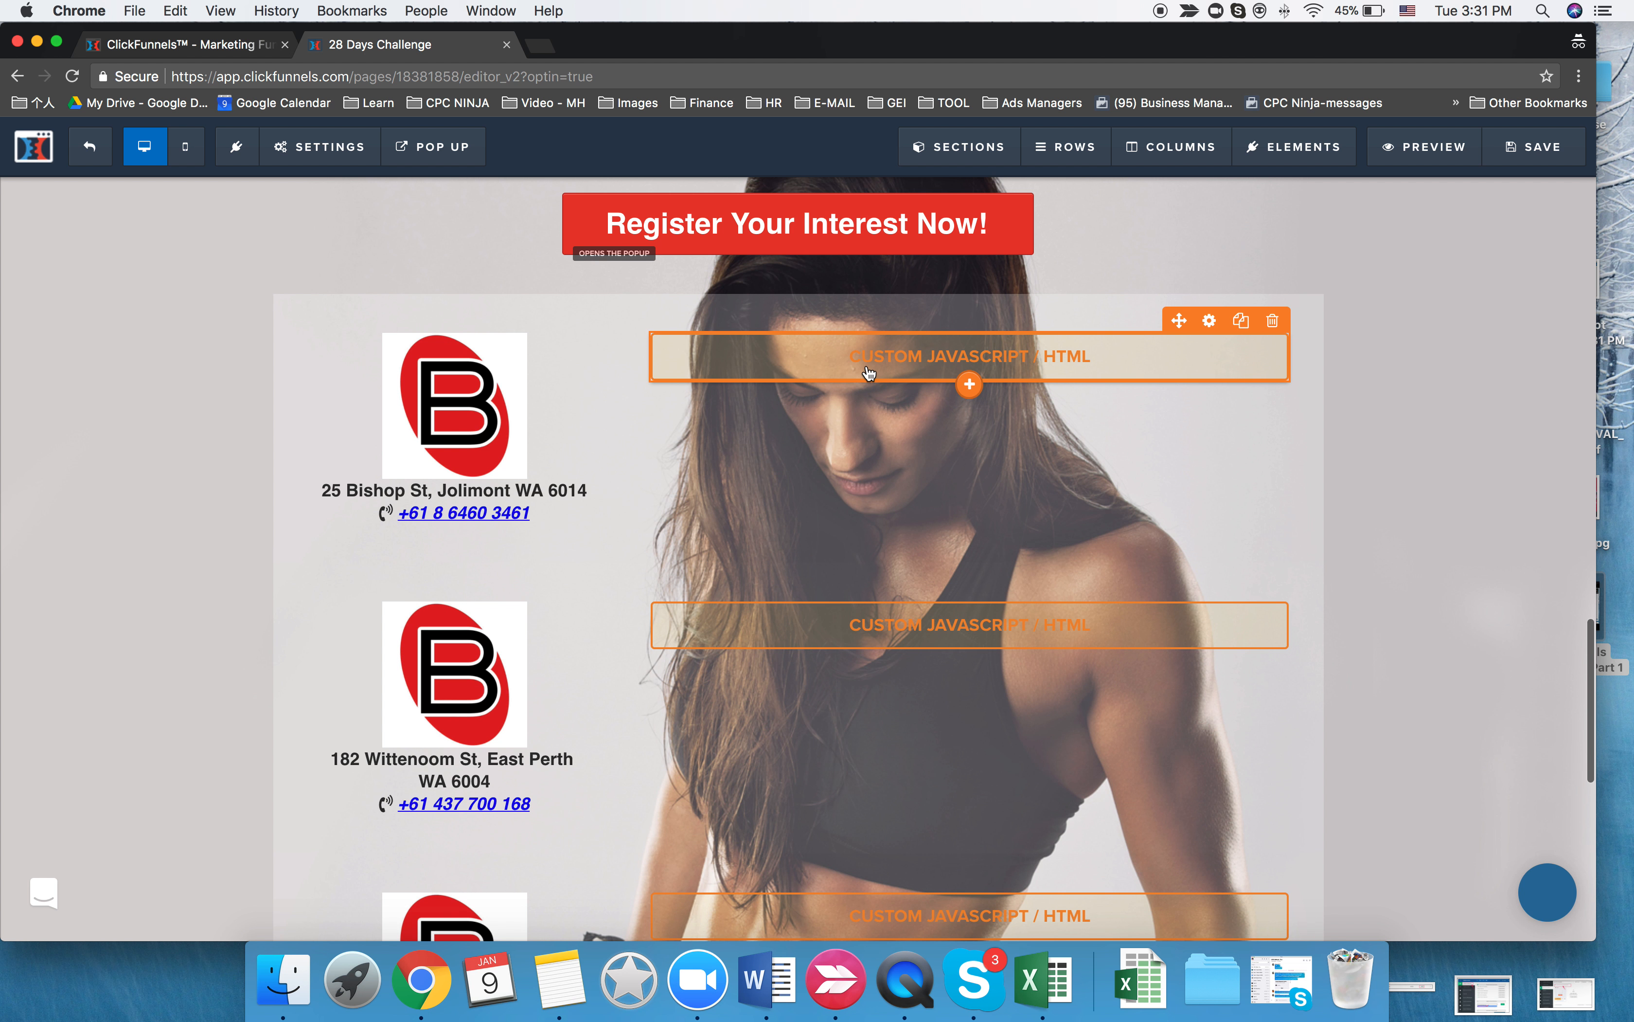
{"action": "left_click", "coordinate": [1485, 362]}
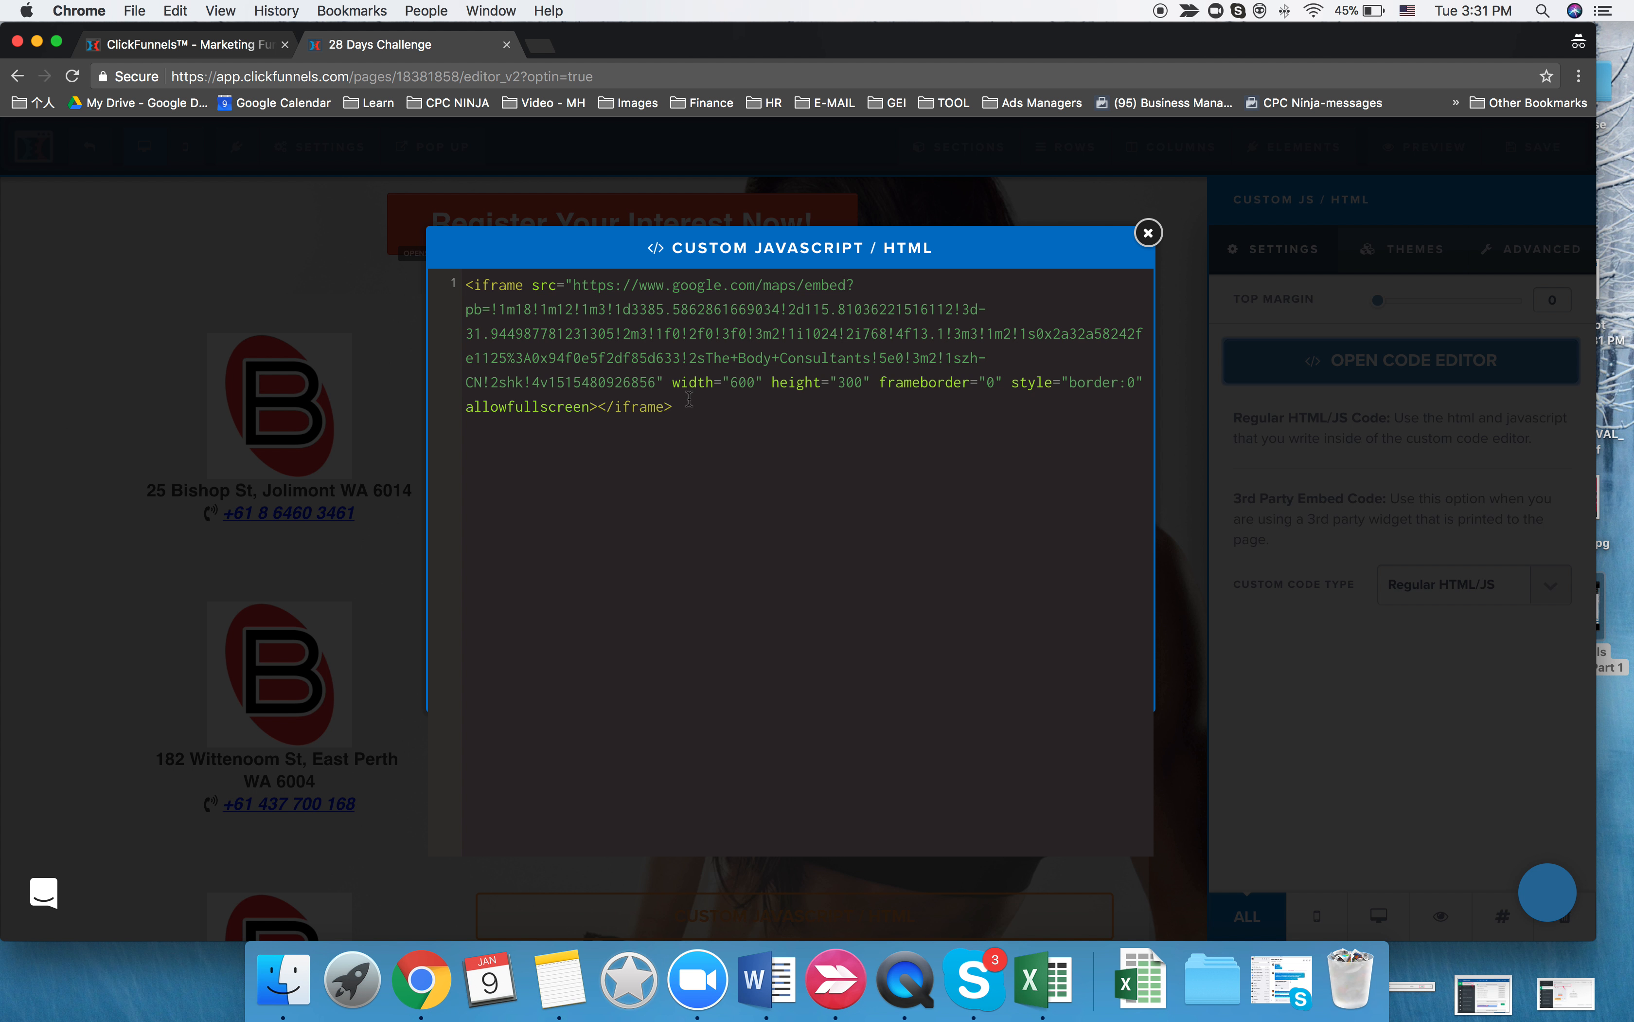
{"action": "left_click_drag", "start_coordinate": [688, 399], "coordinate": [457, 270]}
{"action": "key", "text": "super+v"}
- Set the embedded map's height to 300 in the iframe code, close the code editor and save the page
{"action": "left_click_drag", "start_coordinate": [842, 380], "coordinate": [852, 380]}
{"action": "type", "text": "30"}
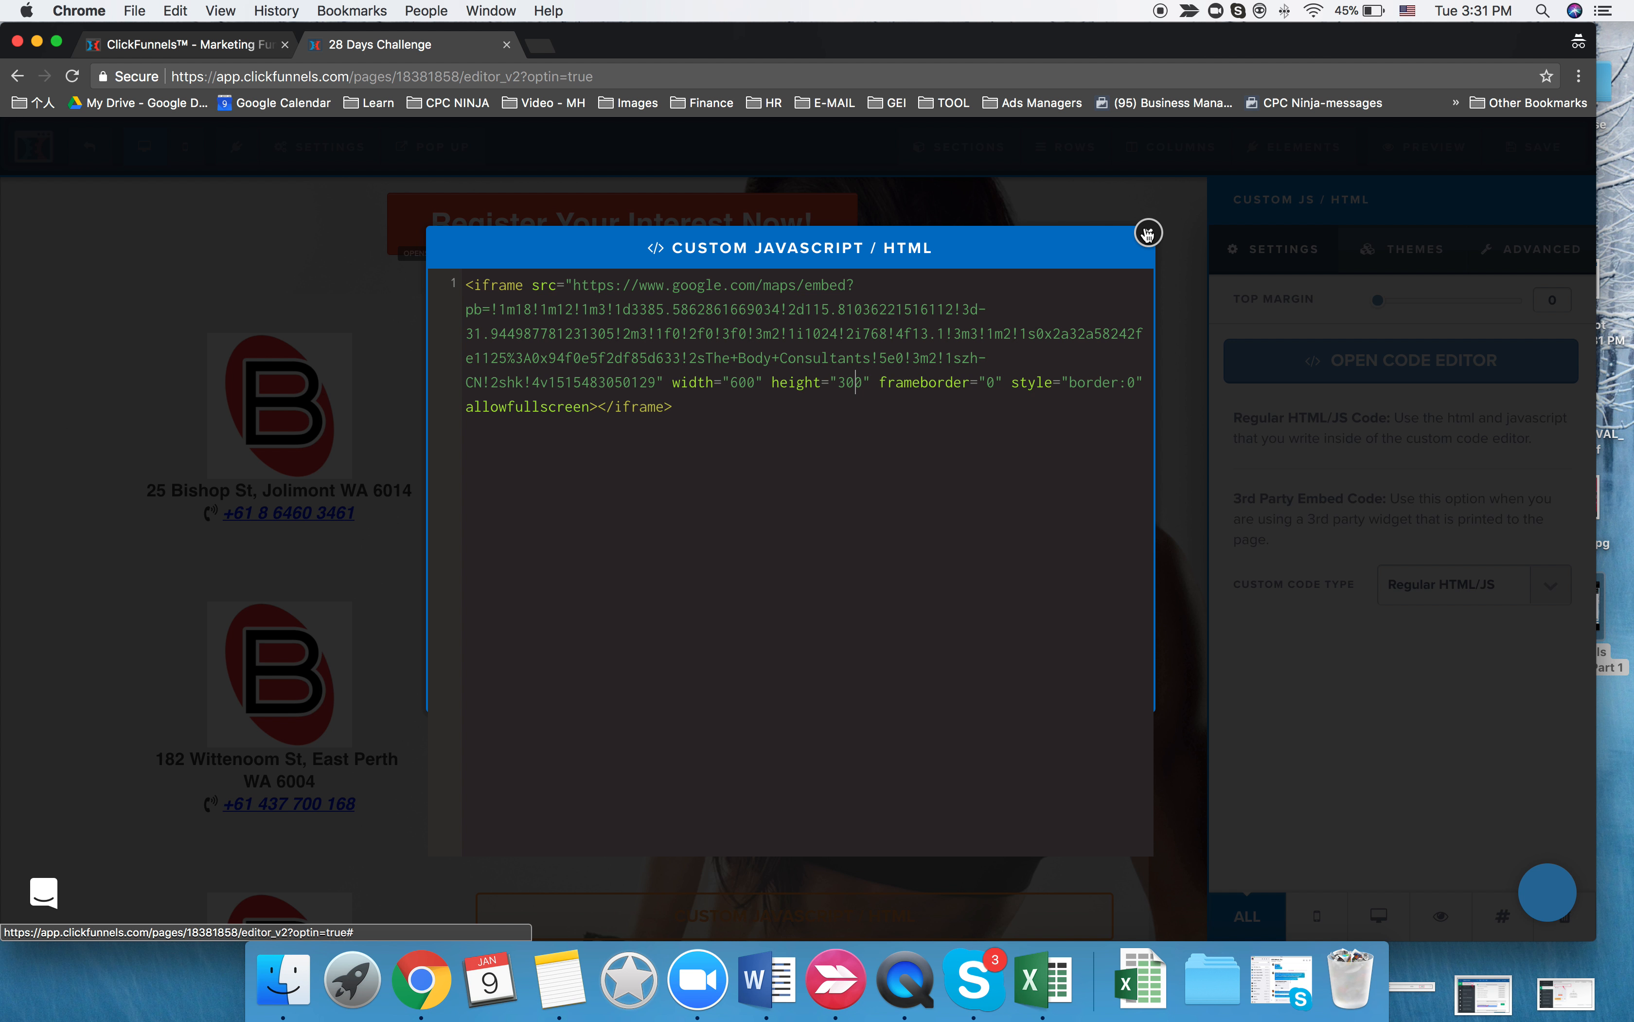
{"action": "left_click", "coordinate": [856, 389]}
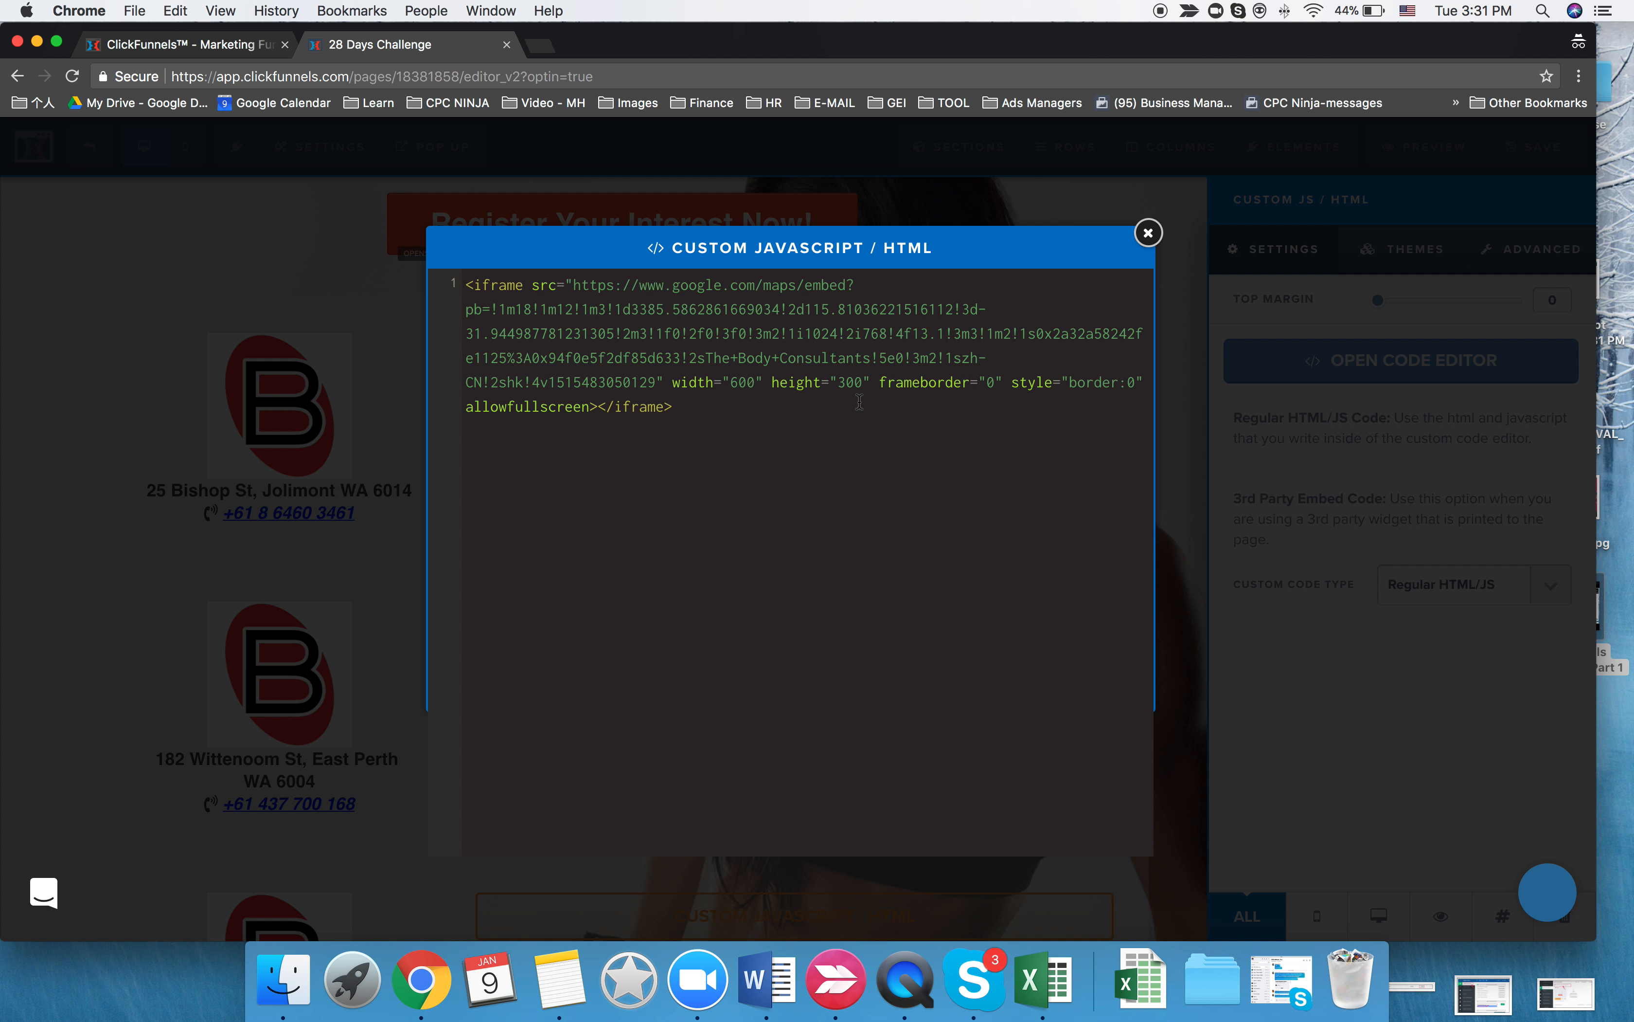
{"action": "left_click", "coordinate": [1149, 233]}
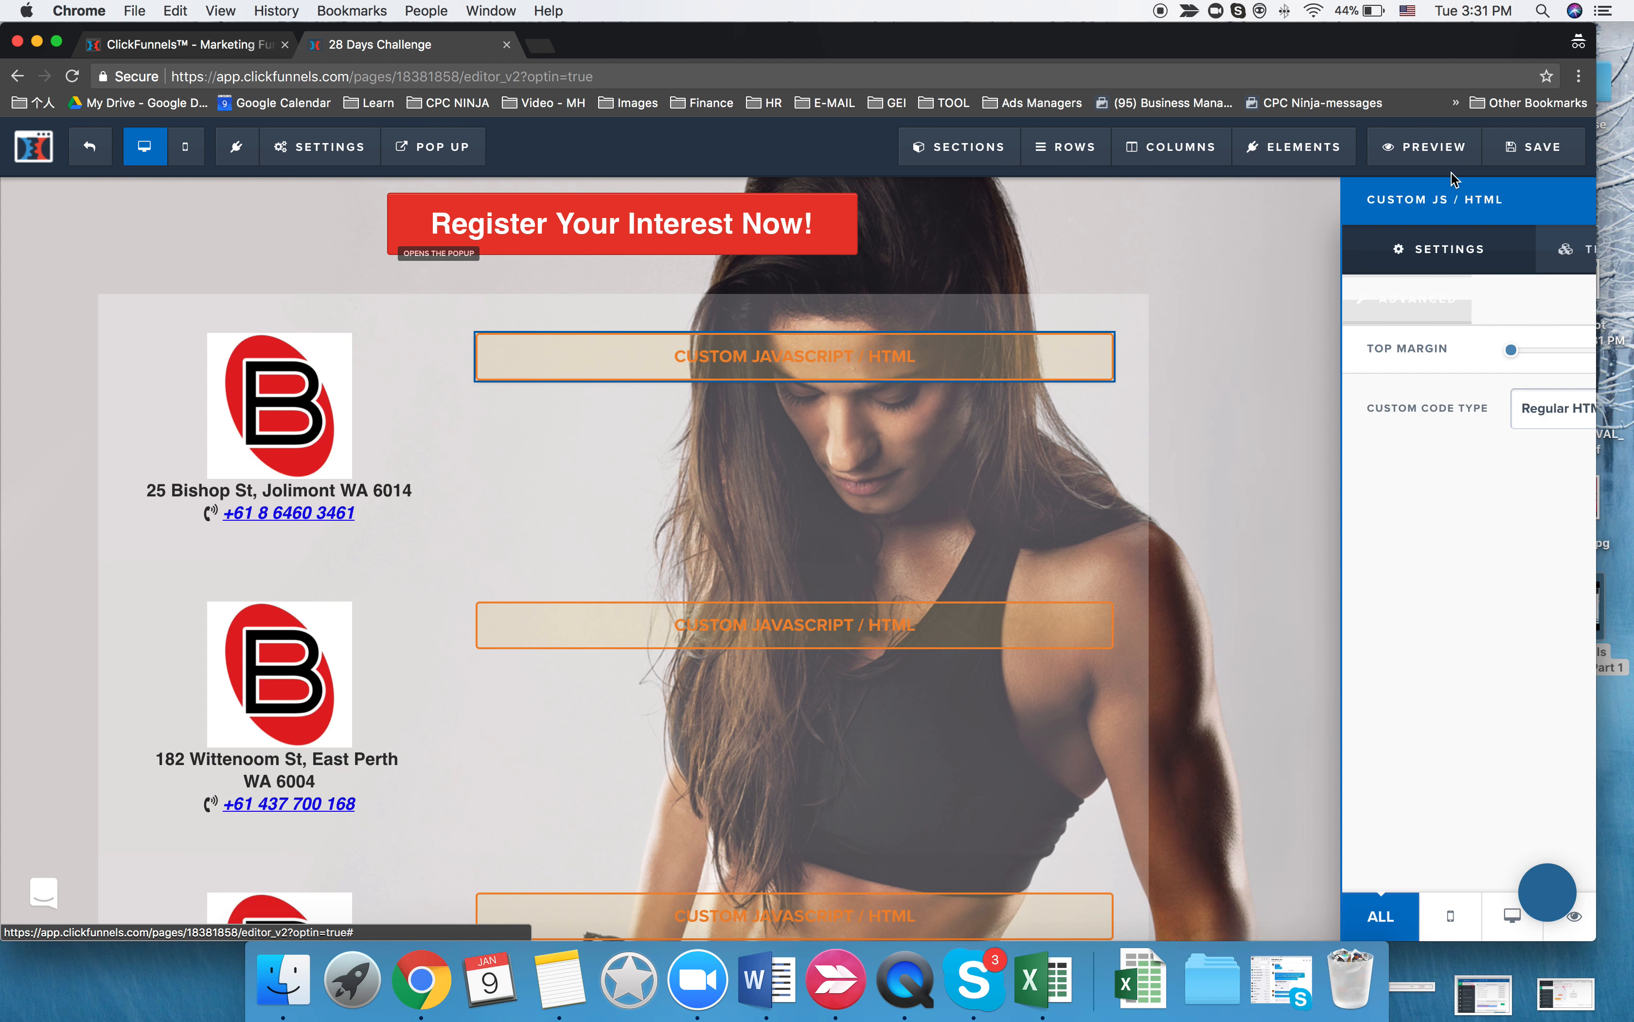
{"action": "left_click", "coordinate": [1538, 146]}
- Review the page's SEO meta data settings, close them and save the page
{"action": "scroll", "coordinate": [788, 478], "scroll_direction": "down", "scroll_amount": 5}
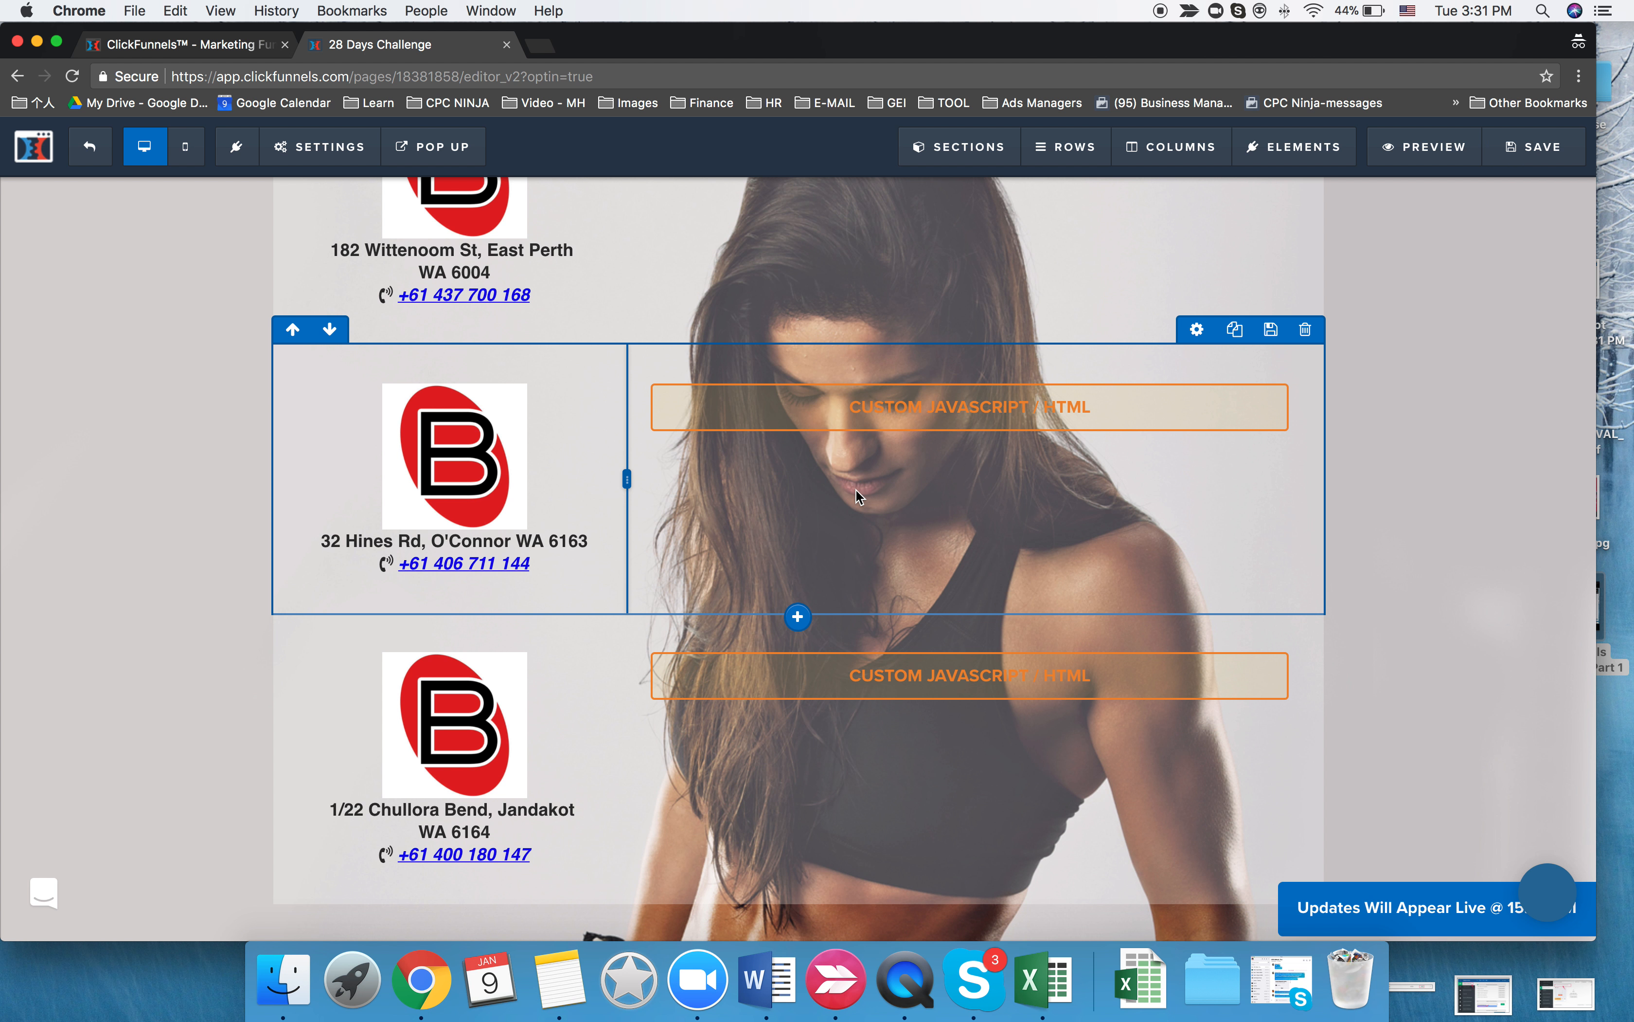
{"action": "scroll", "coordinate": [862, 620], "scroll_direction": "down", "scroll_amount": 5}
{"action": "scroll", "coordinate": [859, 499], "scroll_direction": "up", "scroll_amount": 10}
{"action": "scroll", "coordinate": [859, 498], "scroll_direction": "up", "scroll_amount": 8}
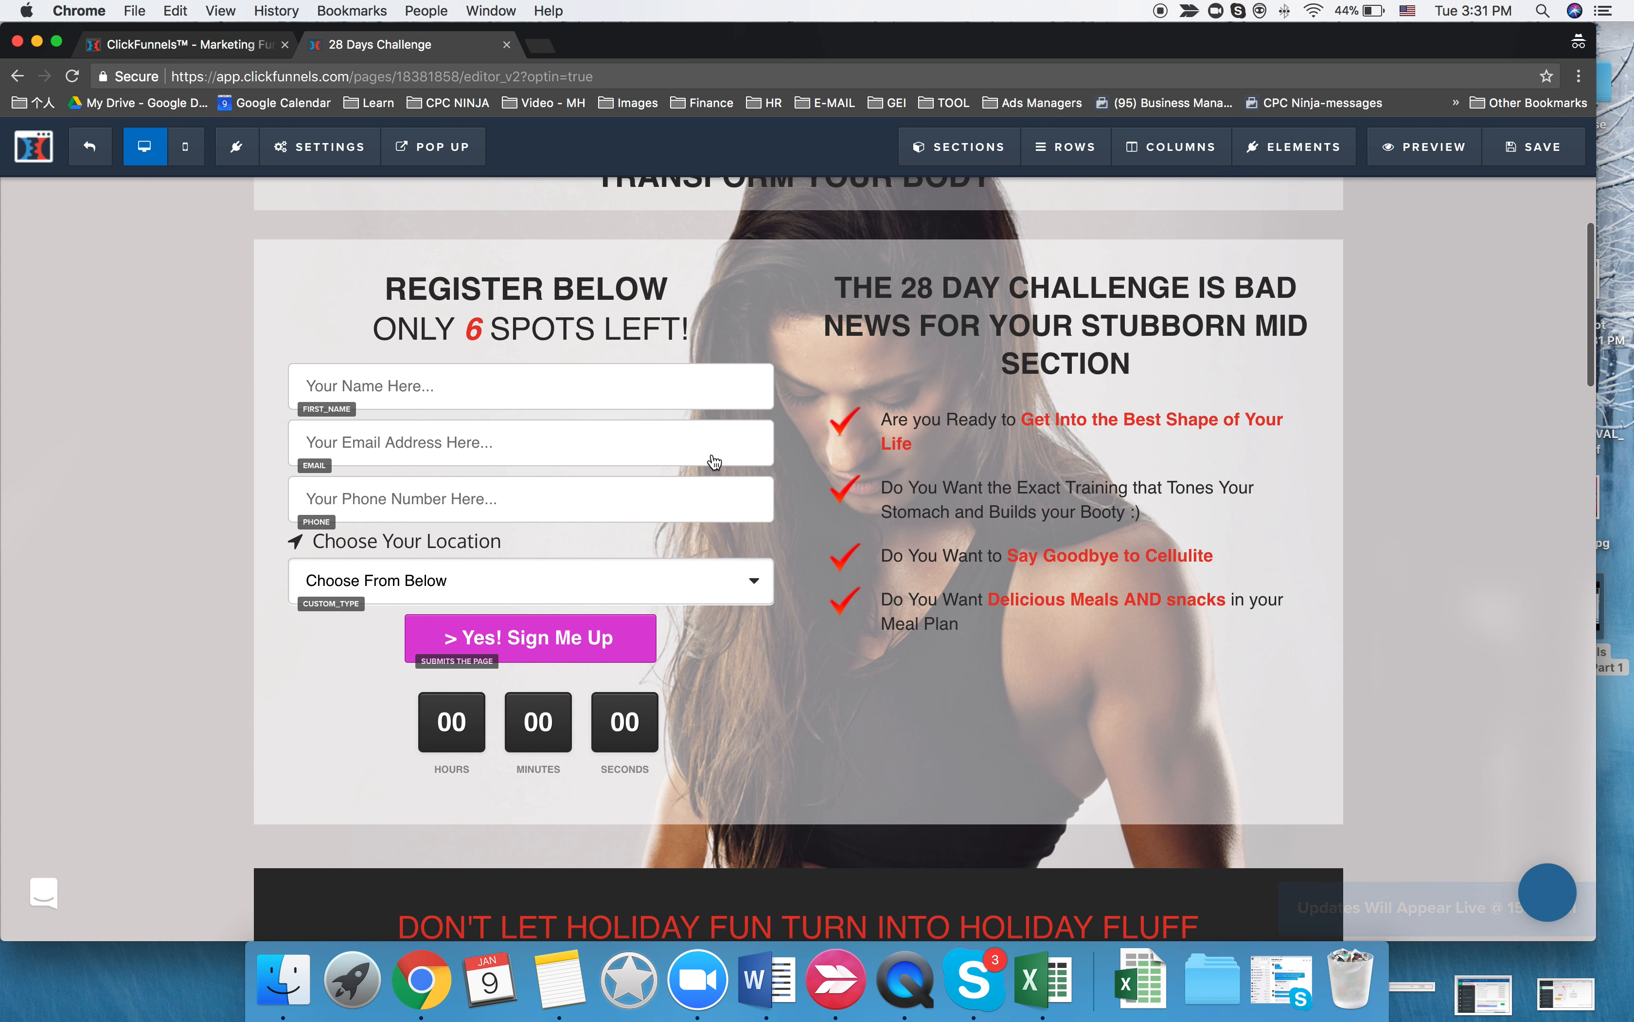
{"action": "left_click", "coordinate": [318, 146]}
{"action": "left_click", "coordinate": [321, 230]}
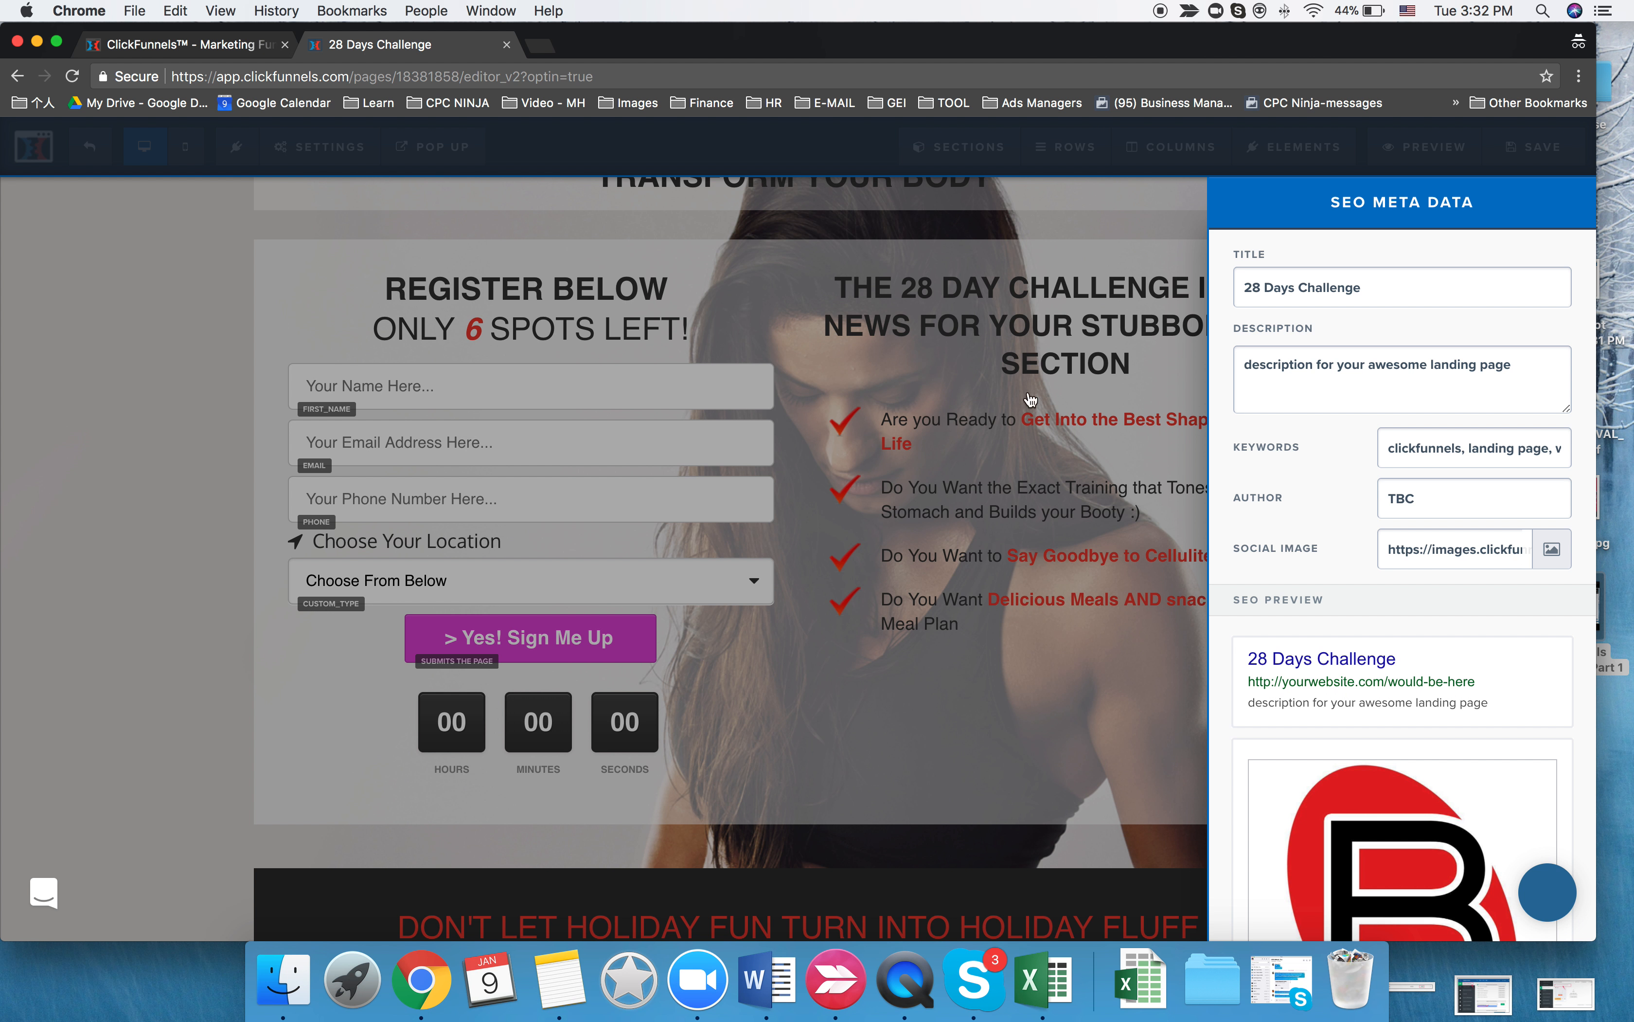
{"action": "left_click", "coordinate": [972, 389]}
{"action": "left_click", "coordinate": [1579, 145]}
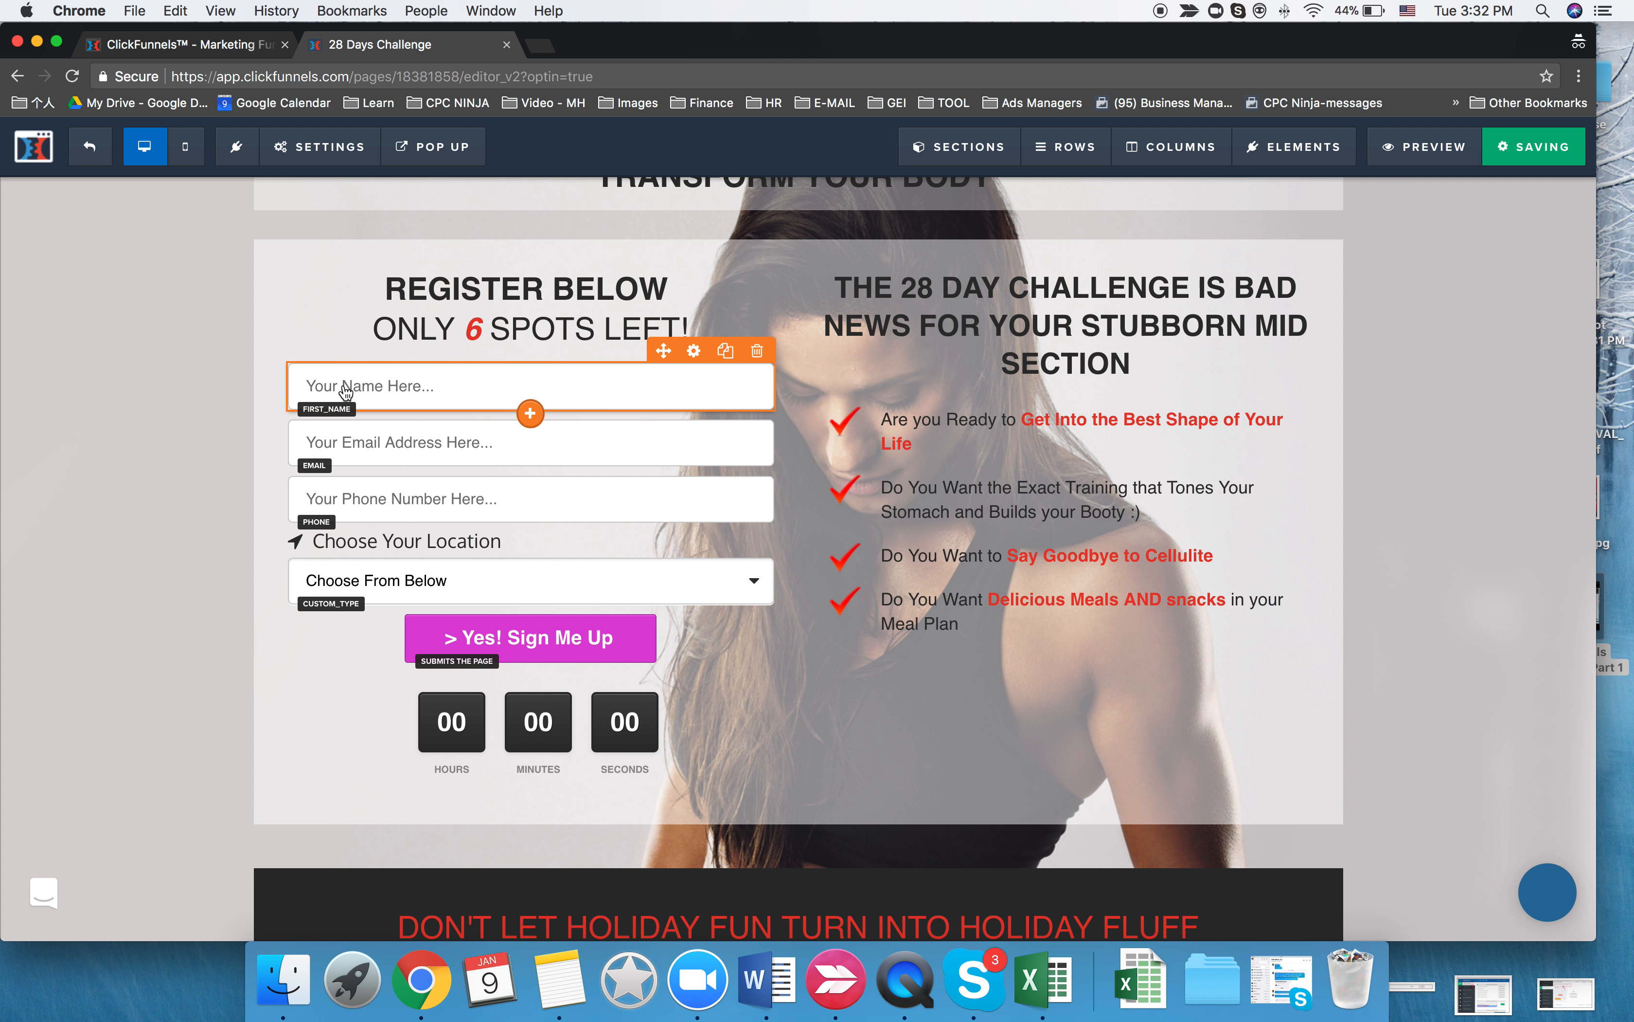
{"action": "left_click", "coordinate": [90, 146]}
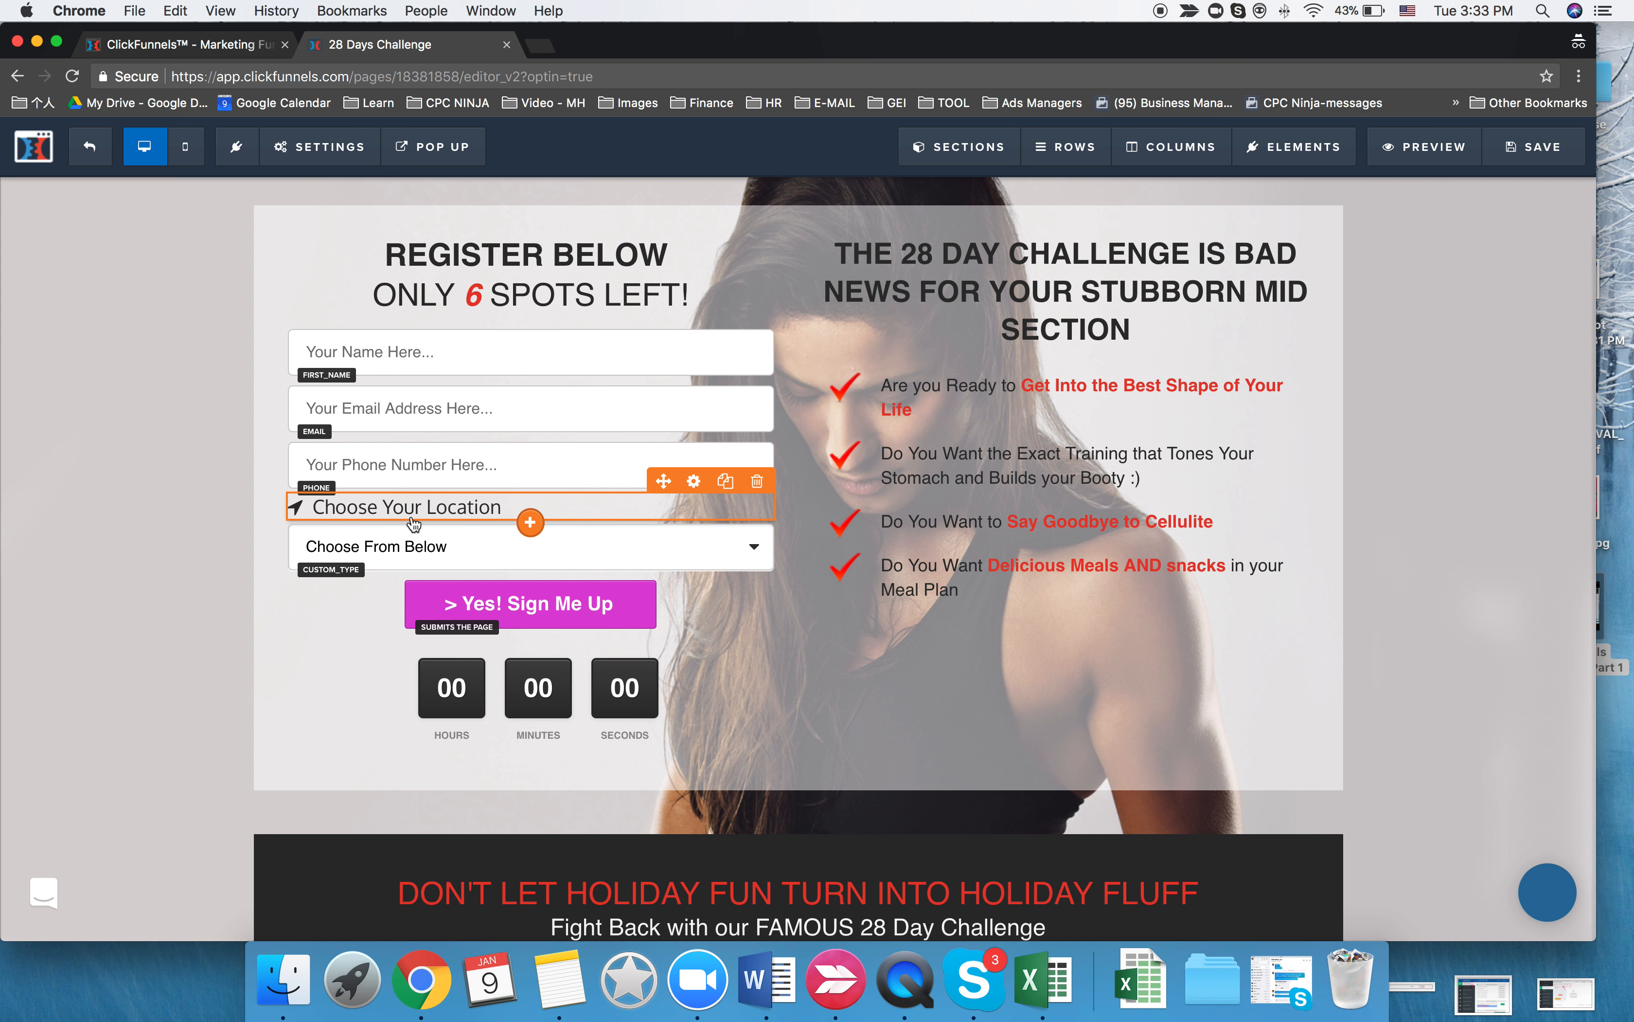
{"action": "scroll", "coordinate": [466, 515], "scroll_direction": "up", "scroll_amount": 1}
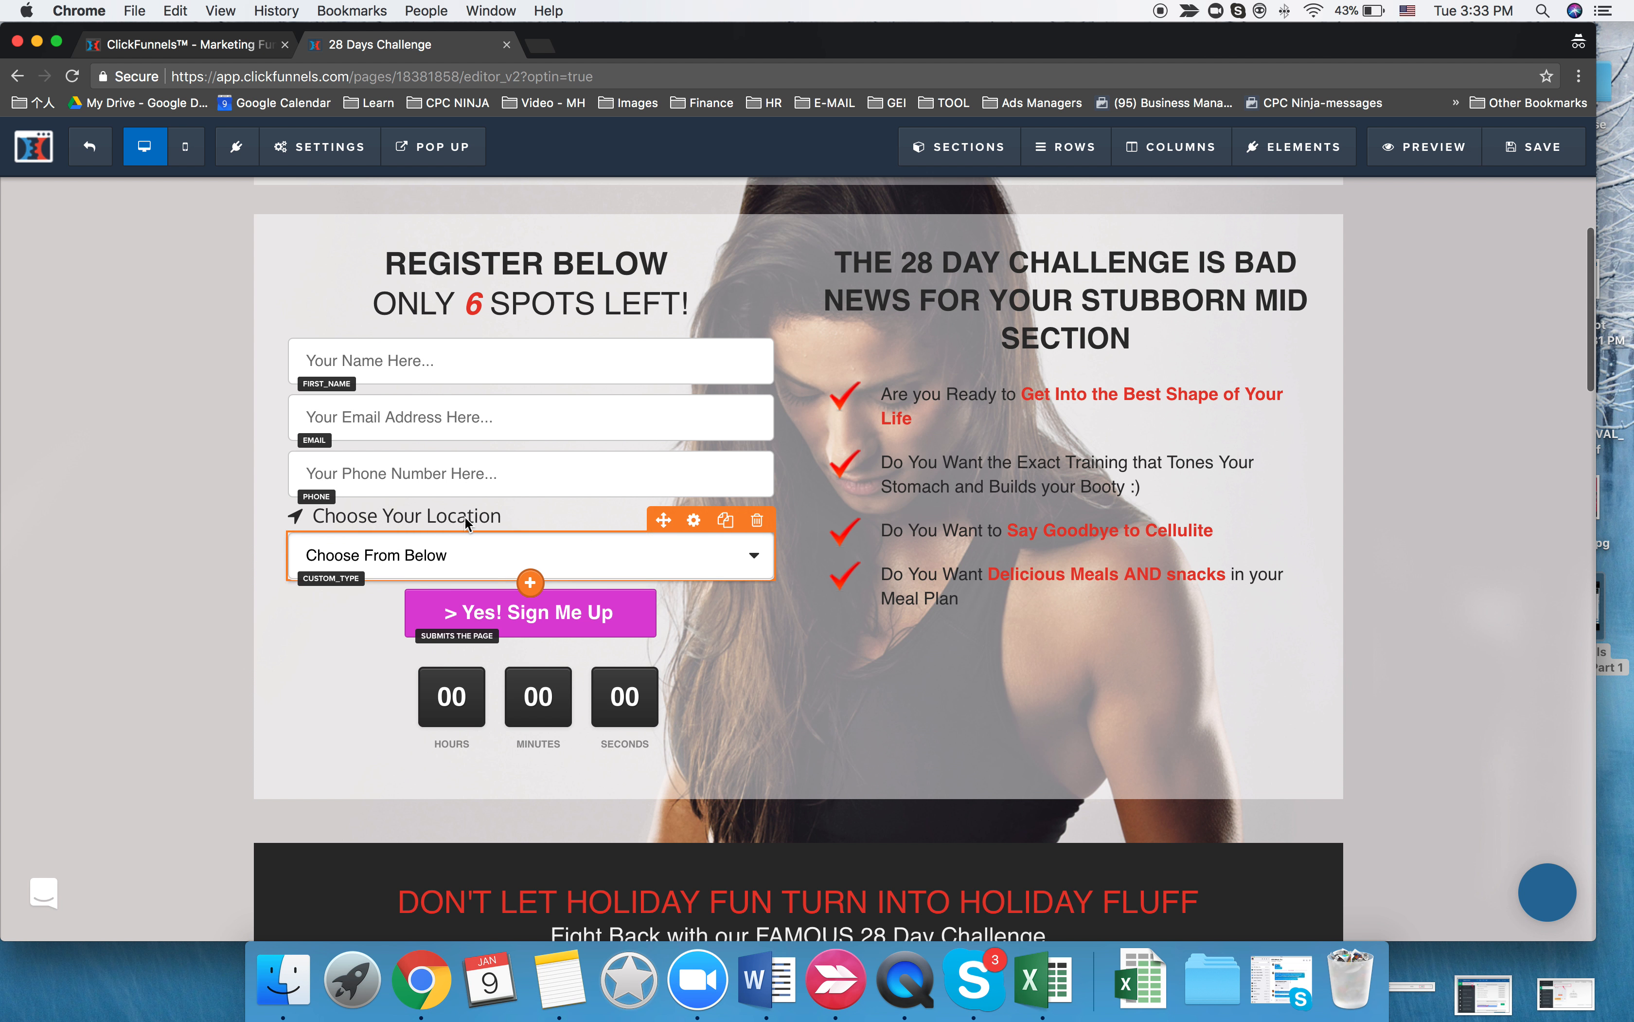
{"action": "scroll", "coordinate": [453, 528], "scroll_direction": "up", "scroll_amount": 2}
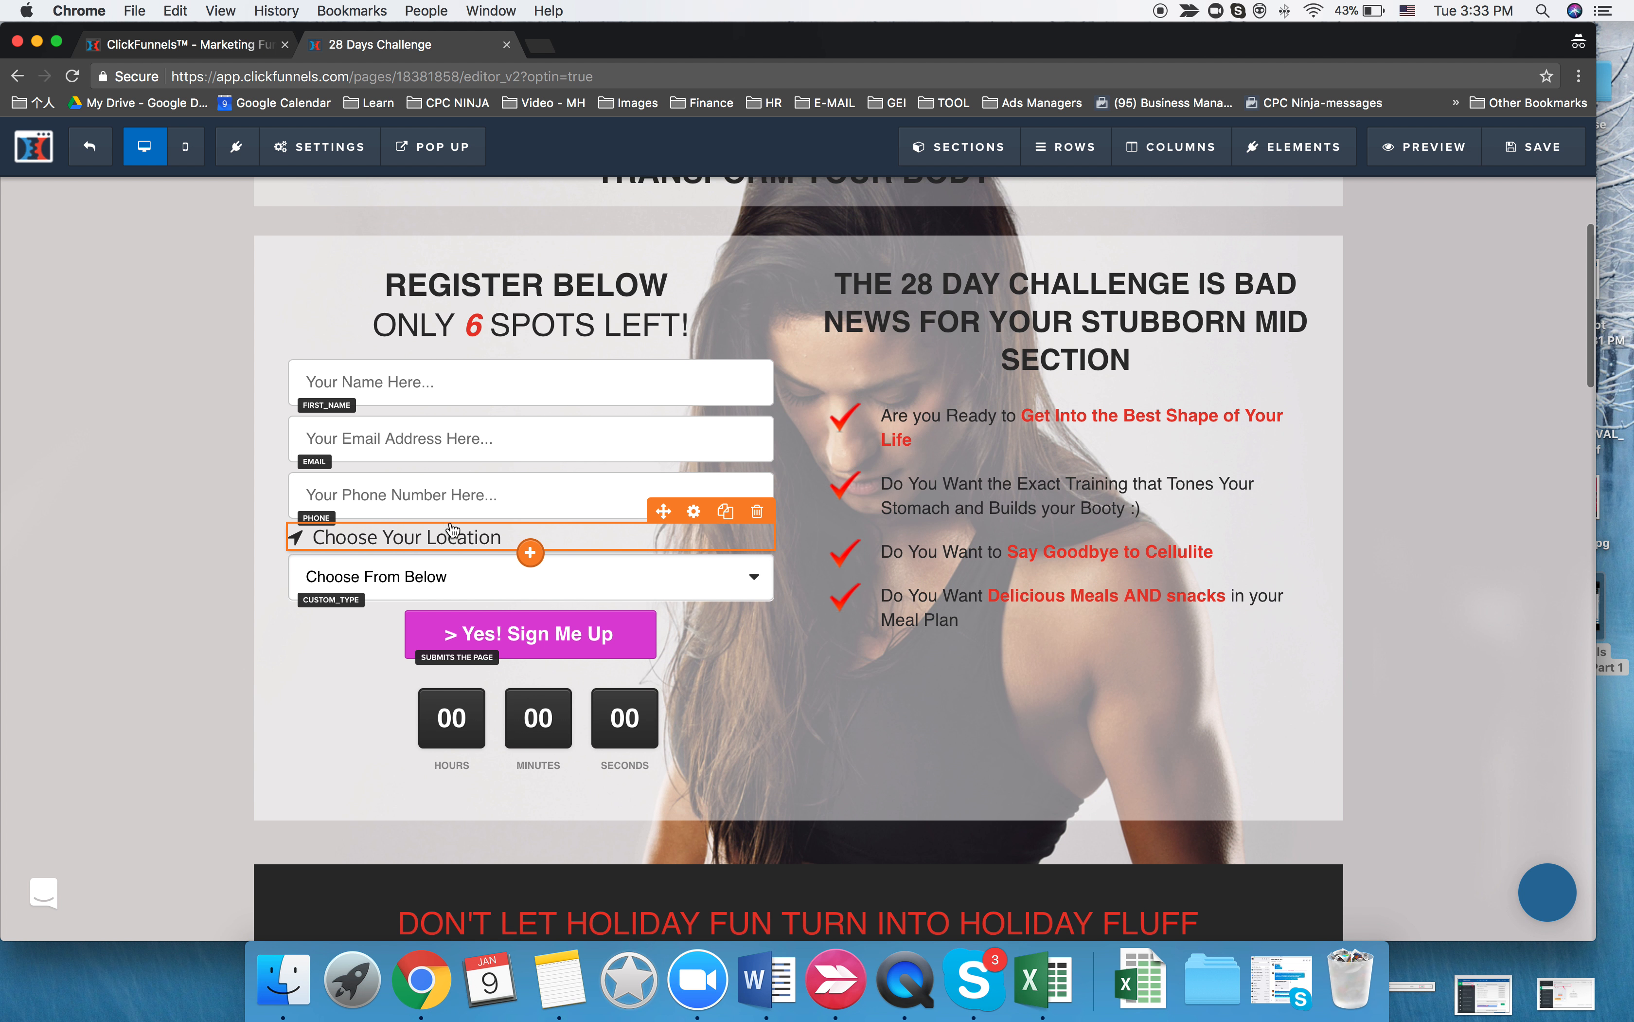
{"action": "scroll", "coordinate": [459, 530], "scroll_direction": "up", "scroll_amount": 1}
{"action": "scroll", "coordinate": [473, 534], "scroll_direction": "down", "scroll_amount": 1}
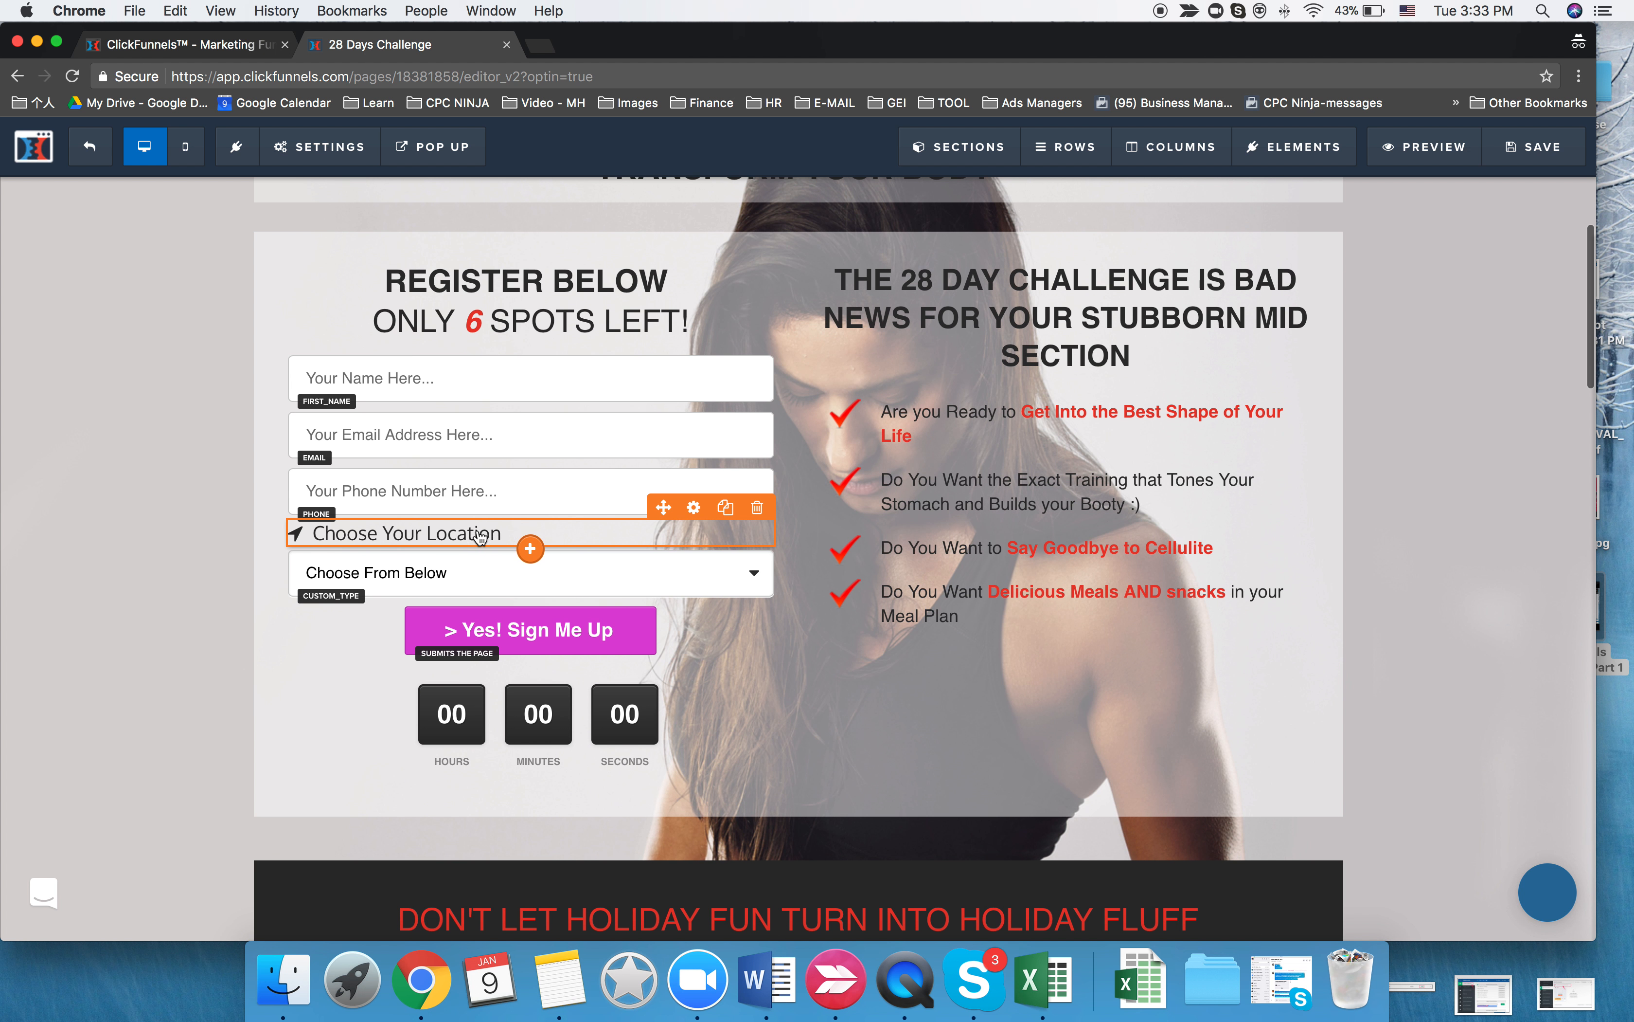
- Open the icon picker for the "Choose Your Location" sub-headline, search it for "loc" icons and close the settings
{"action": "left_click", "coordinate": [457, 535]}
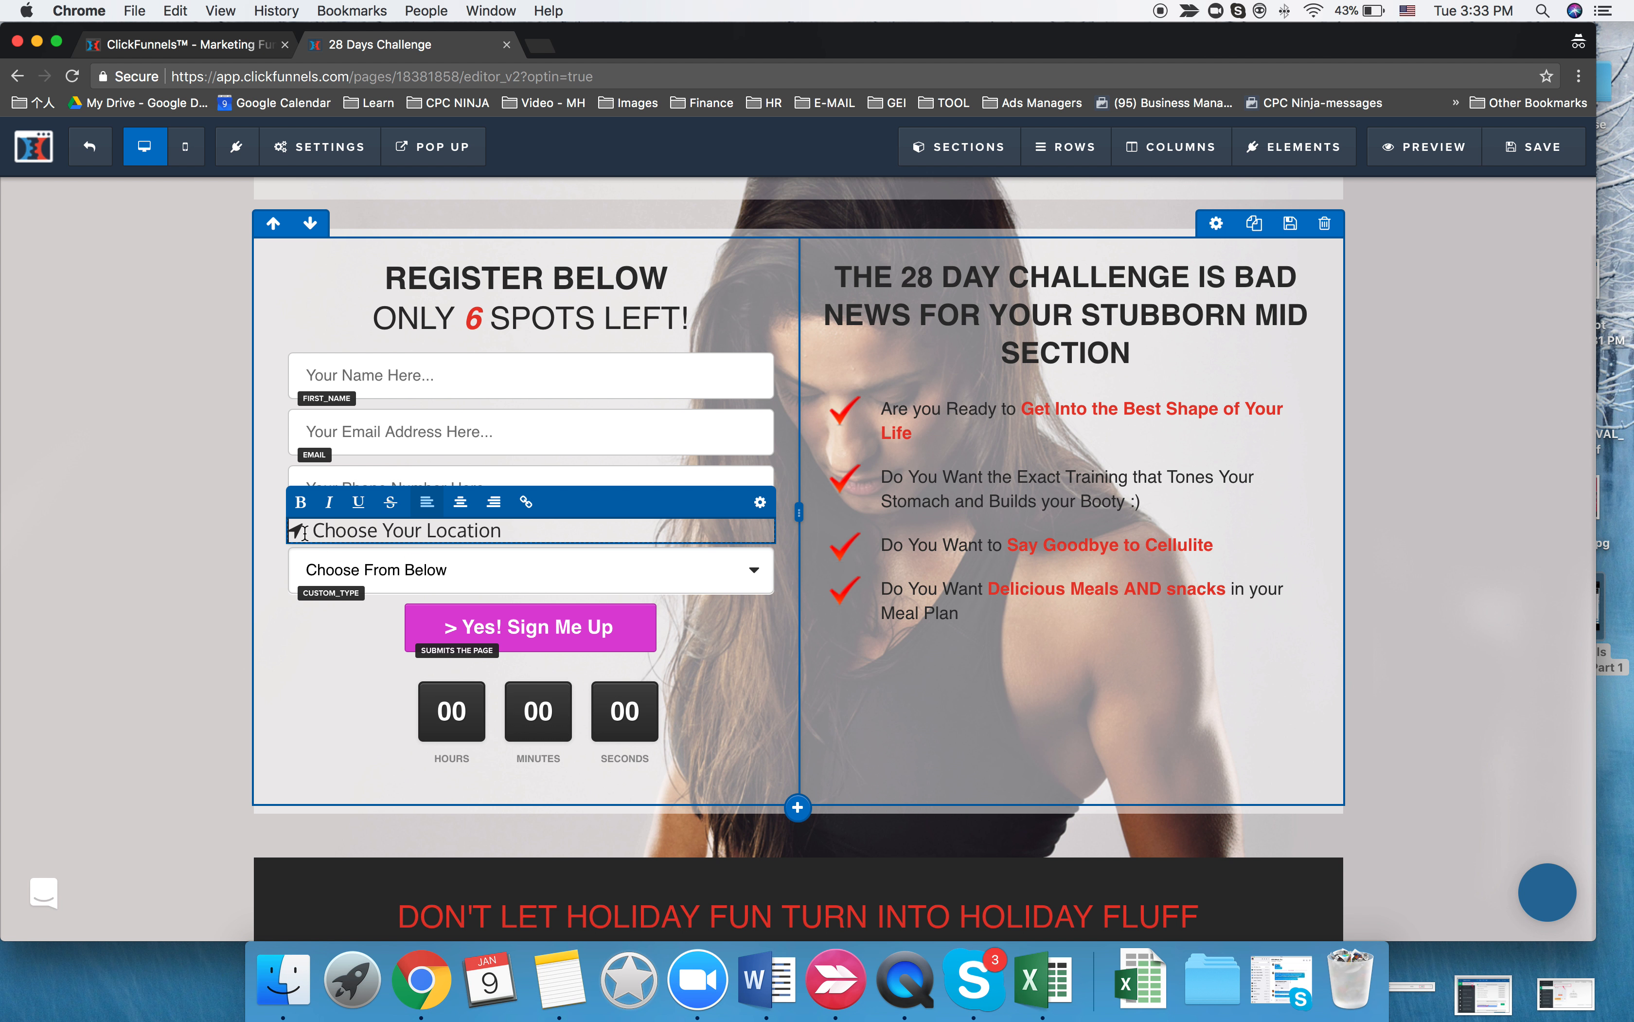
{"action": "left_click", "coordinate": [280, 535]}
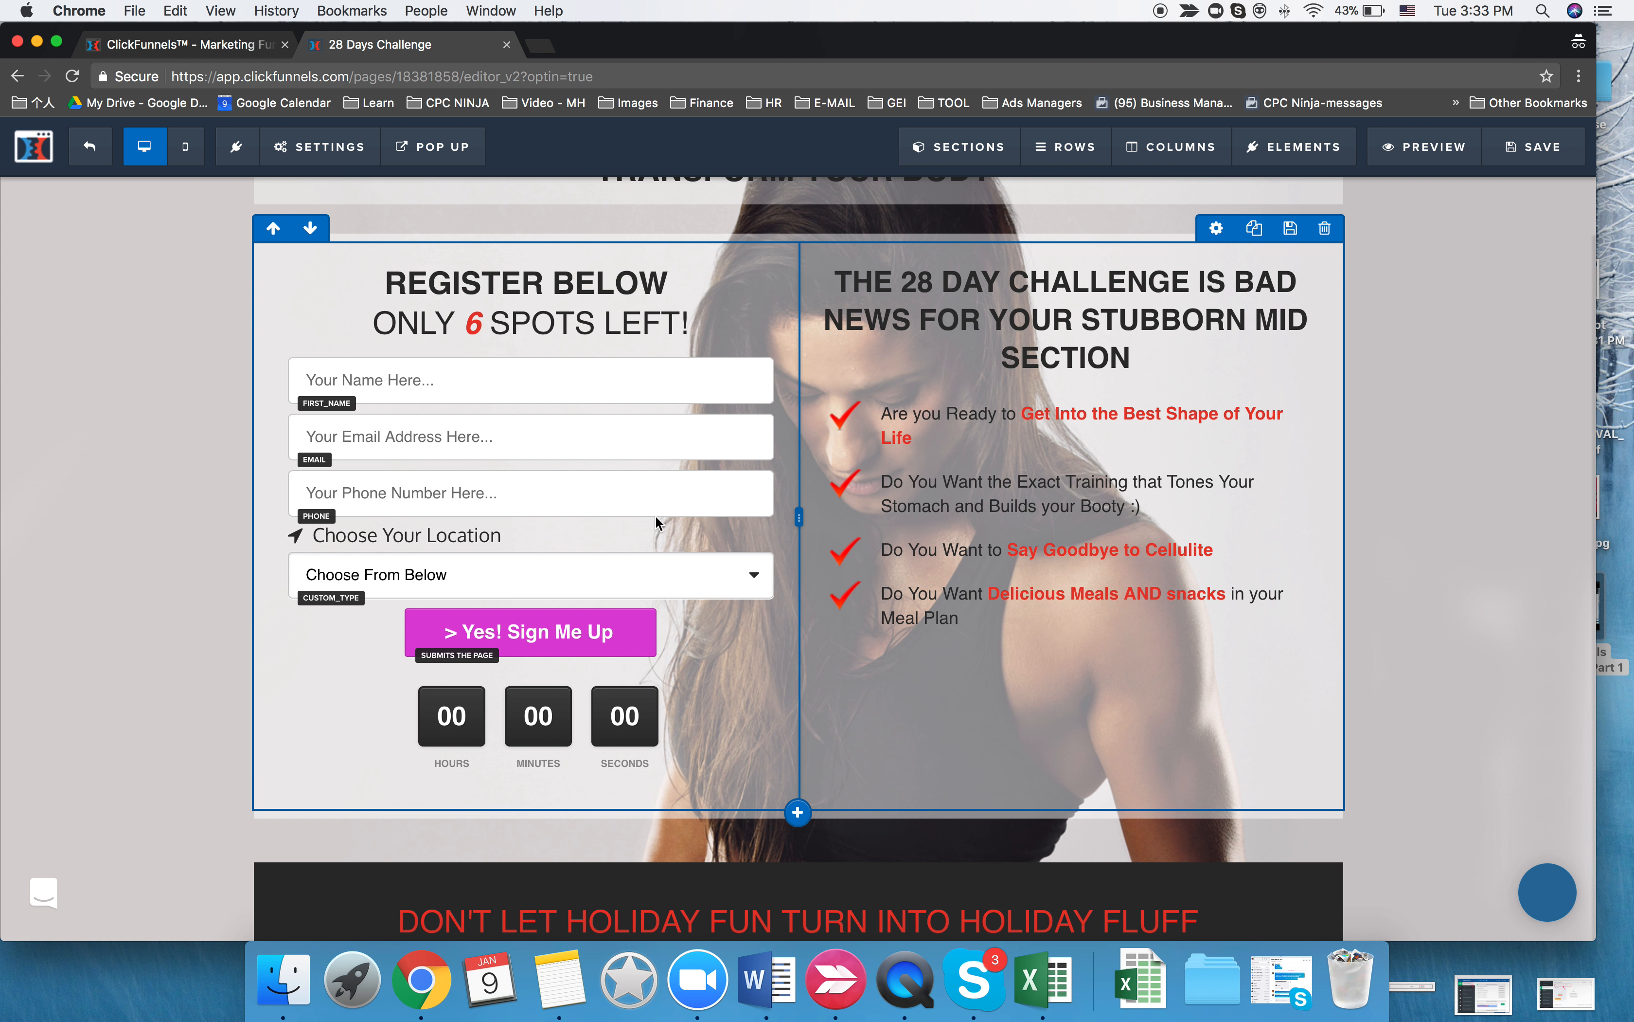
{"action": "left_click", "coordinate": [692, 513]}
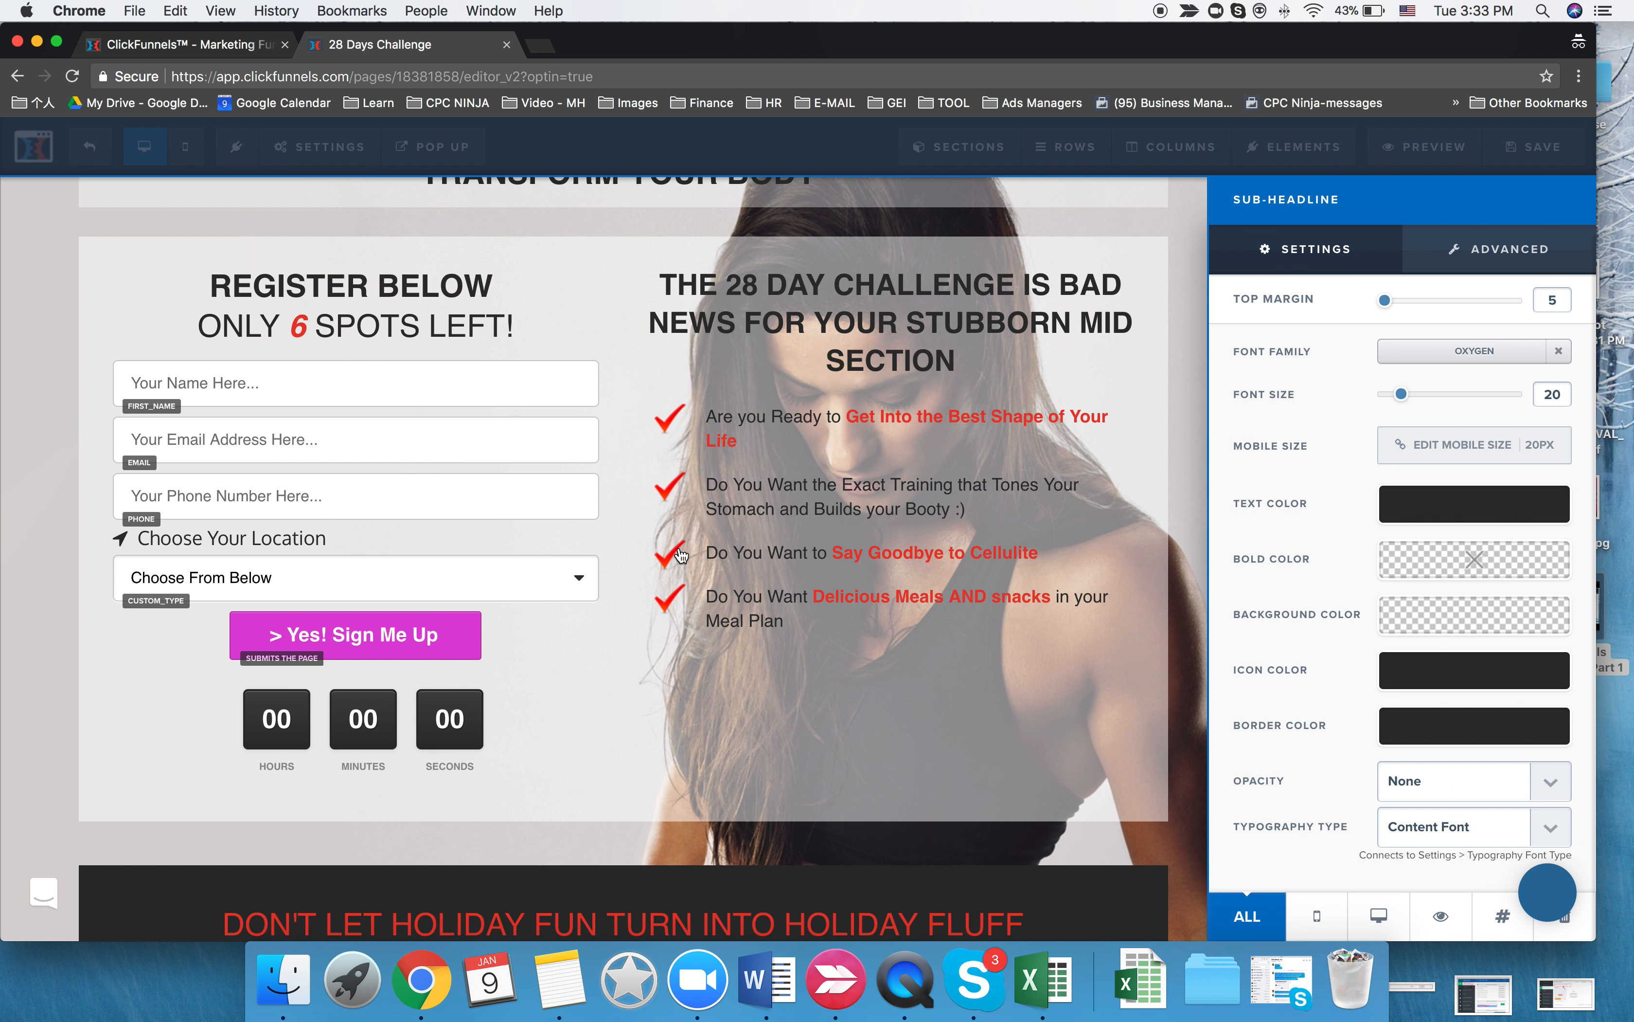
{"action": "left_click", "coordinate": [1476, 248]}
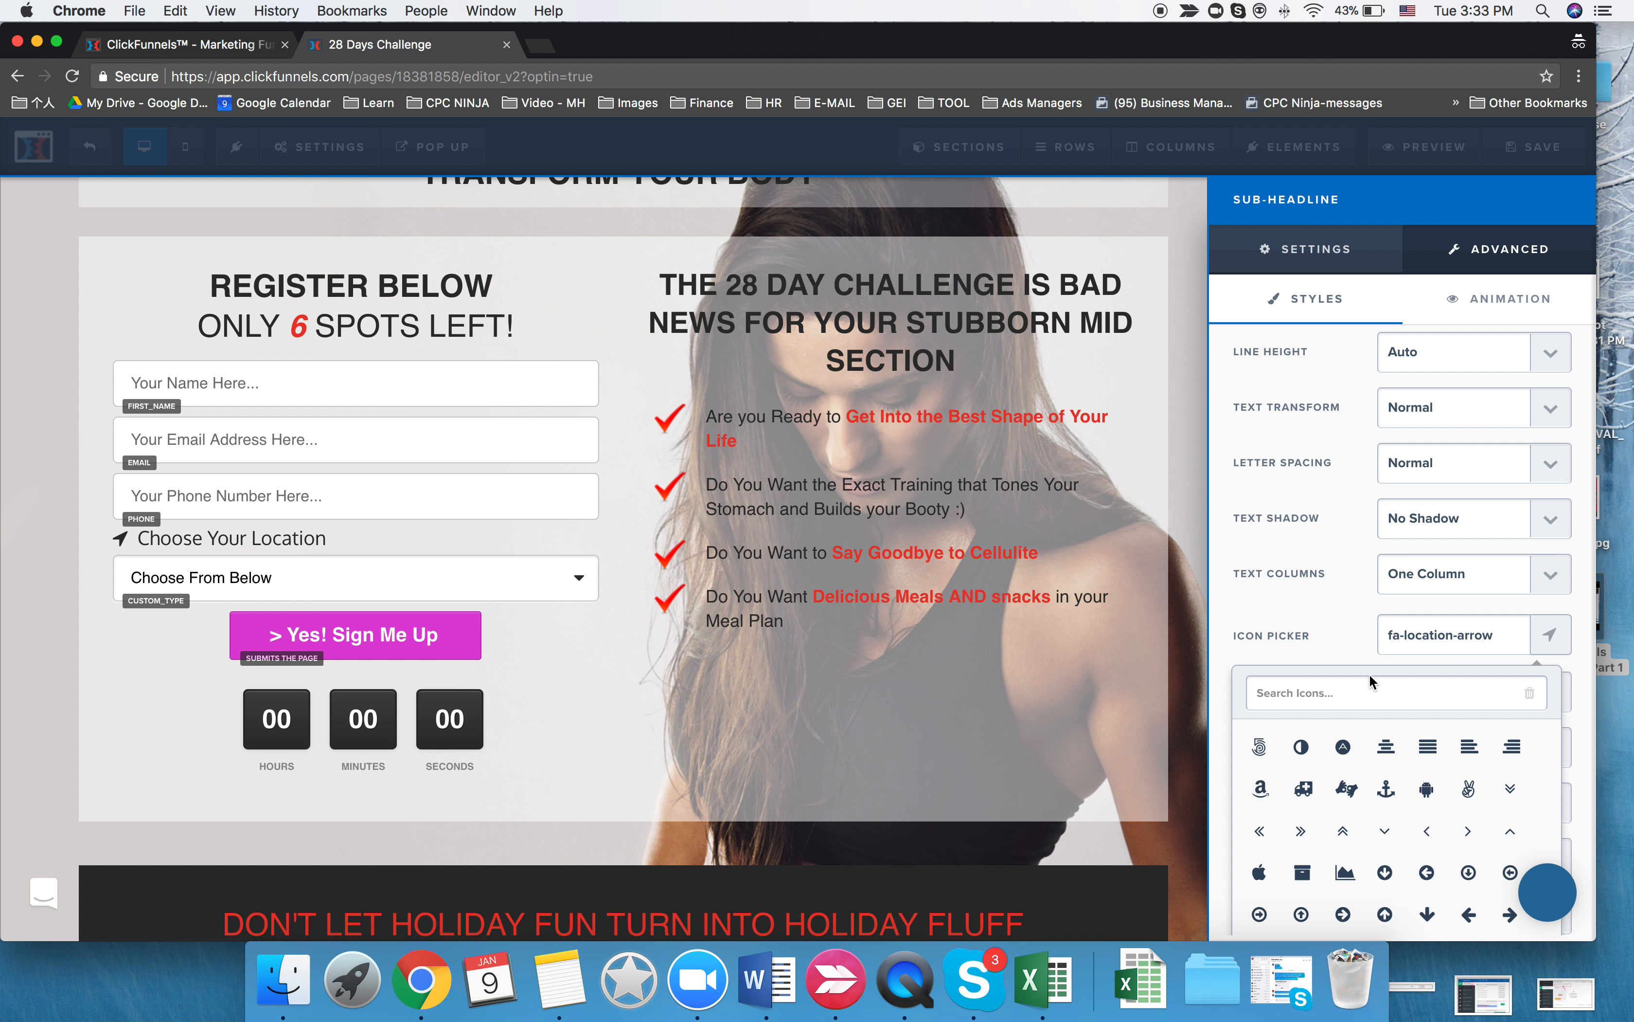
{"action": "left_click", "coordinate": [1258, 691]}
{"action": "type", "text": "loc"}
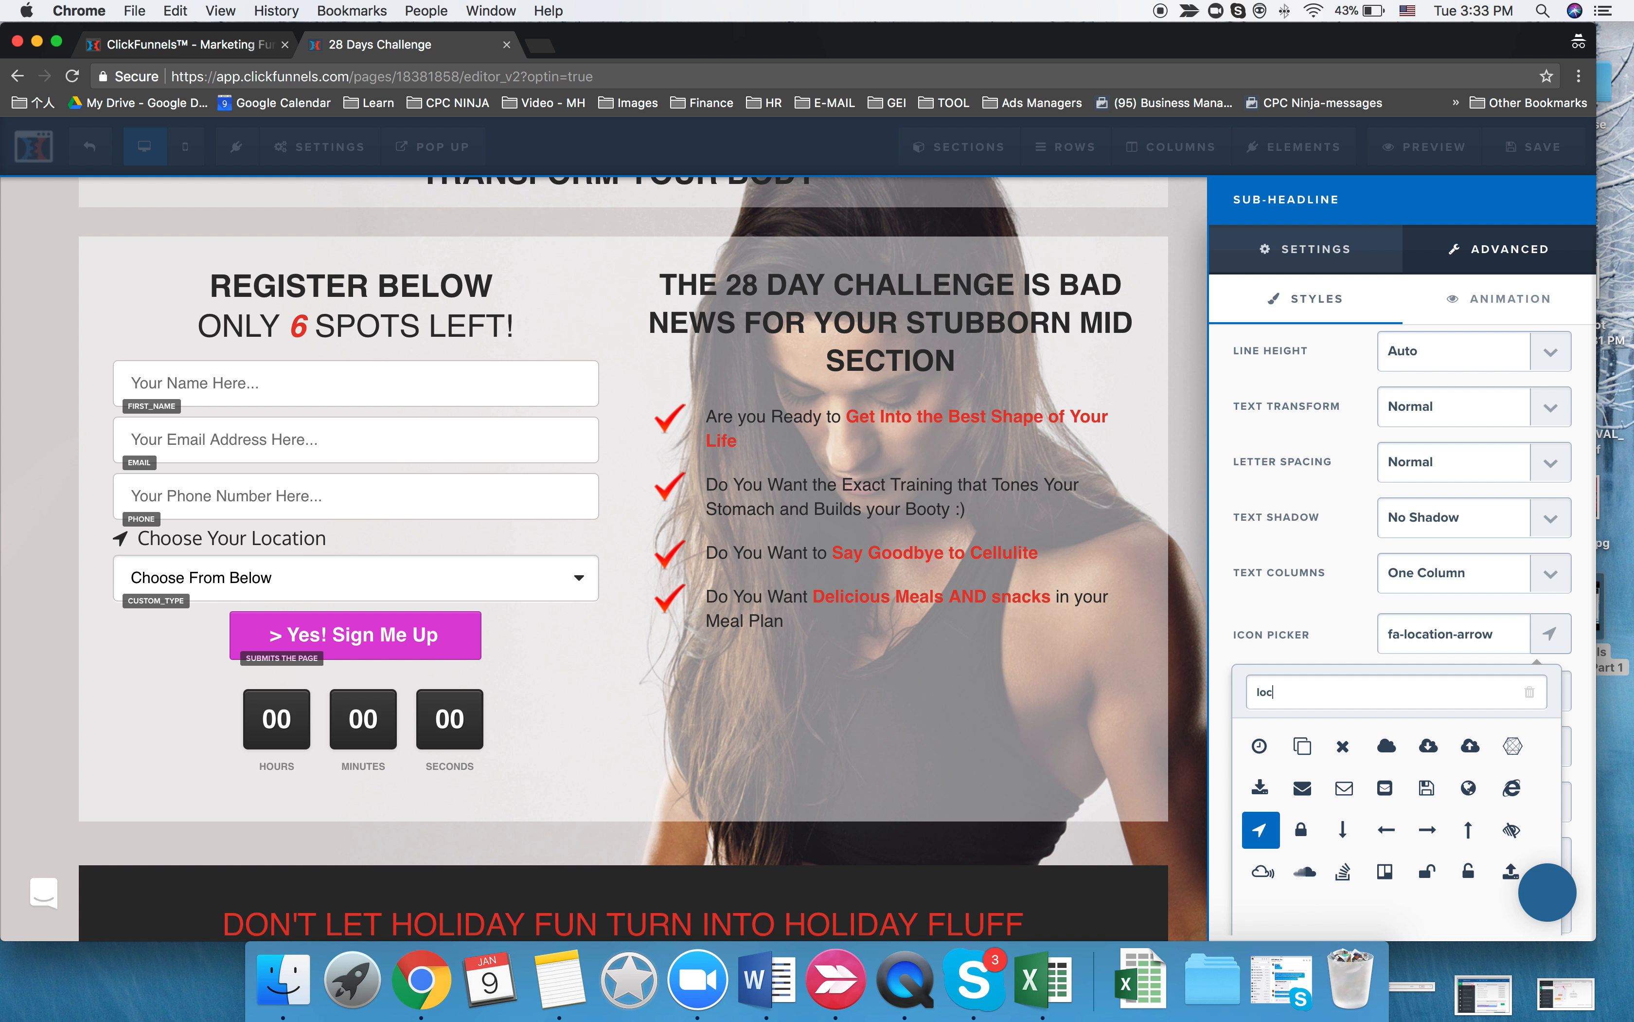
{"action": "left_click", "coordinate": [66, 716]}
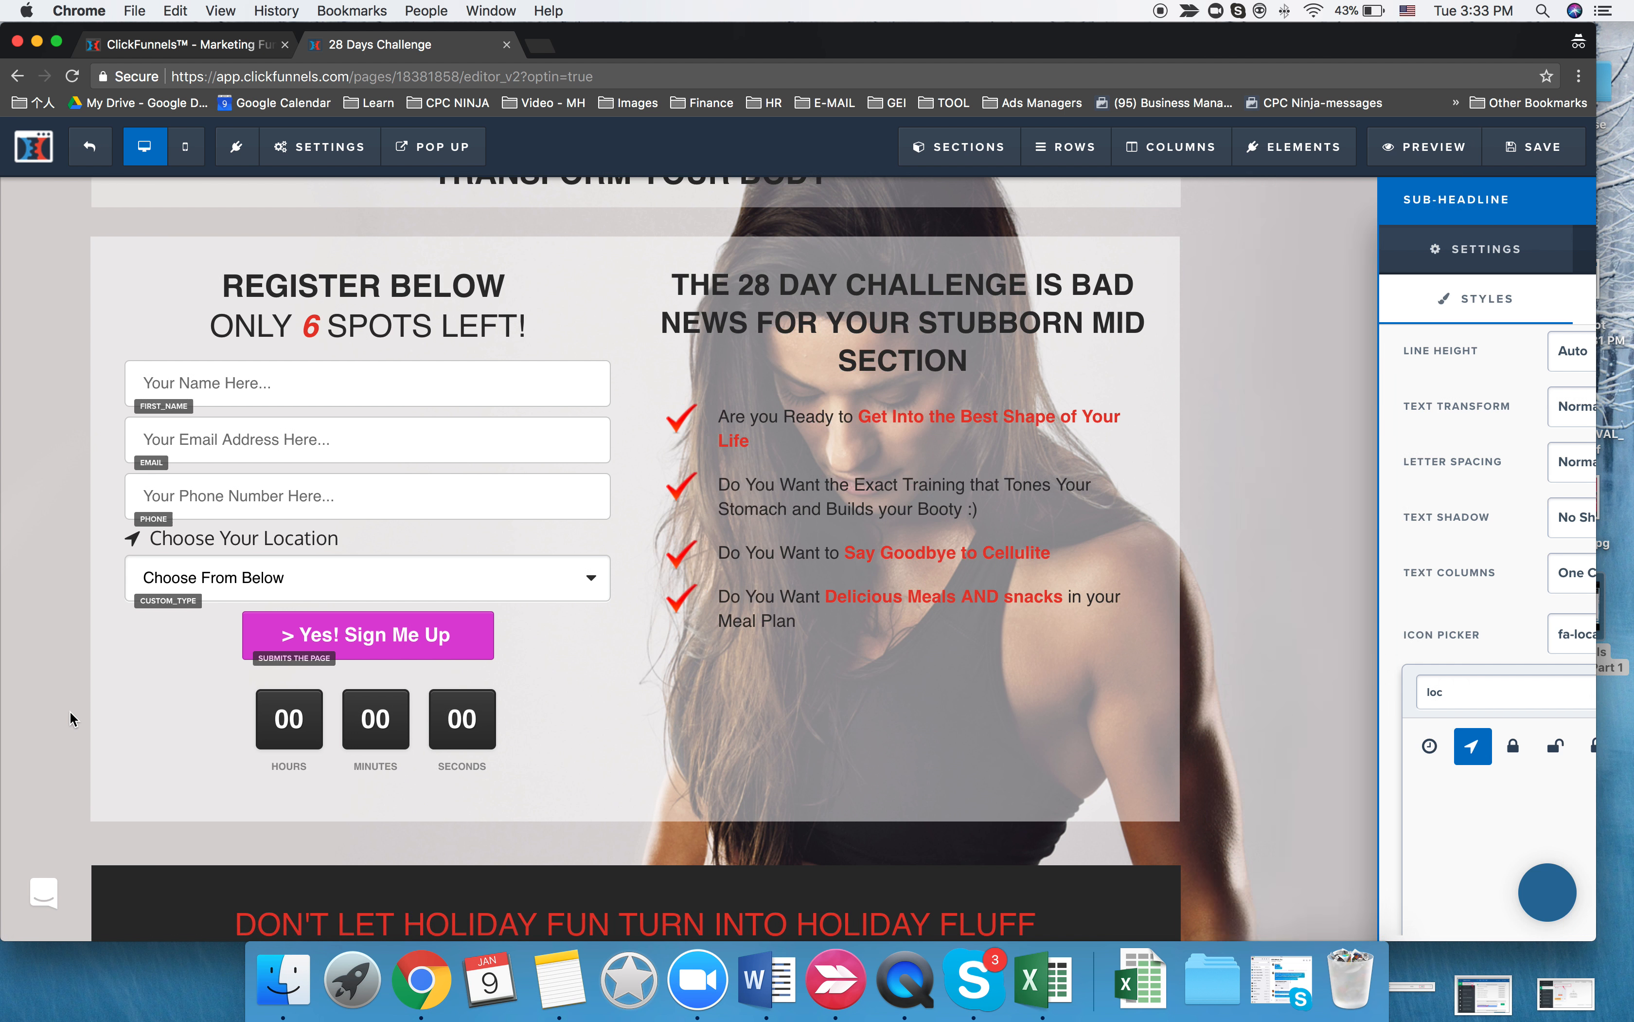
- Look through the page elements that can be added below the location heading, including the form elements, without adding one
{"action": "left_click", "coordinate": [603, 579]}
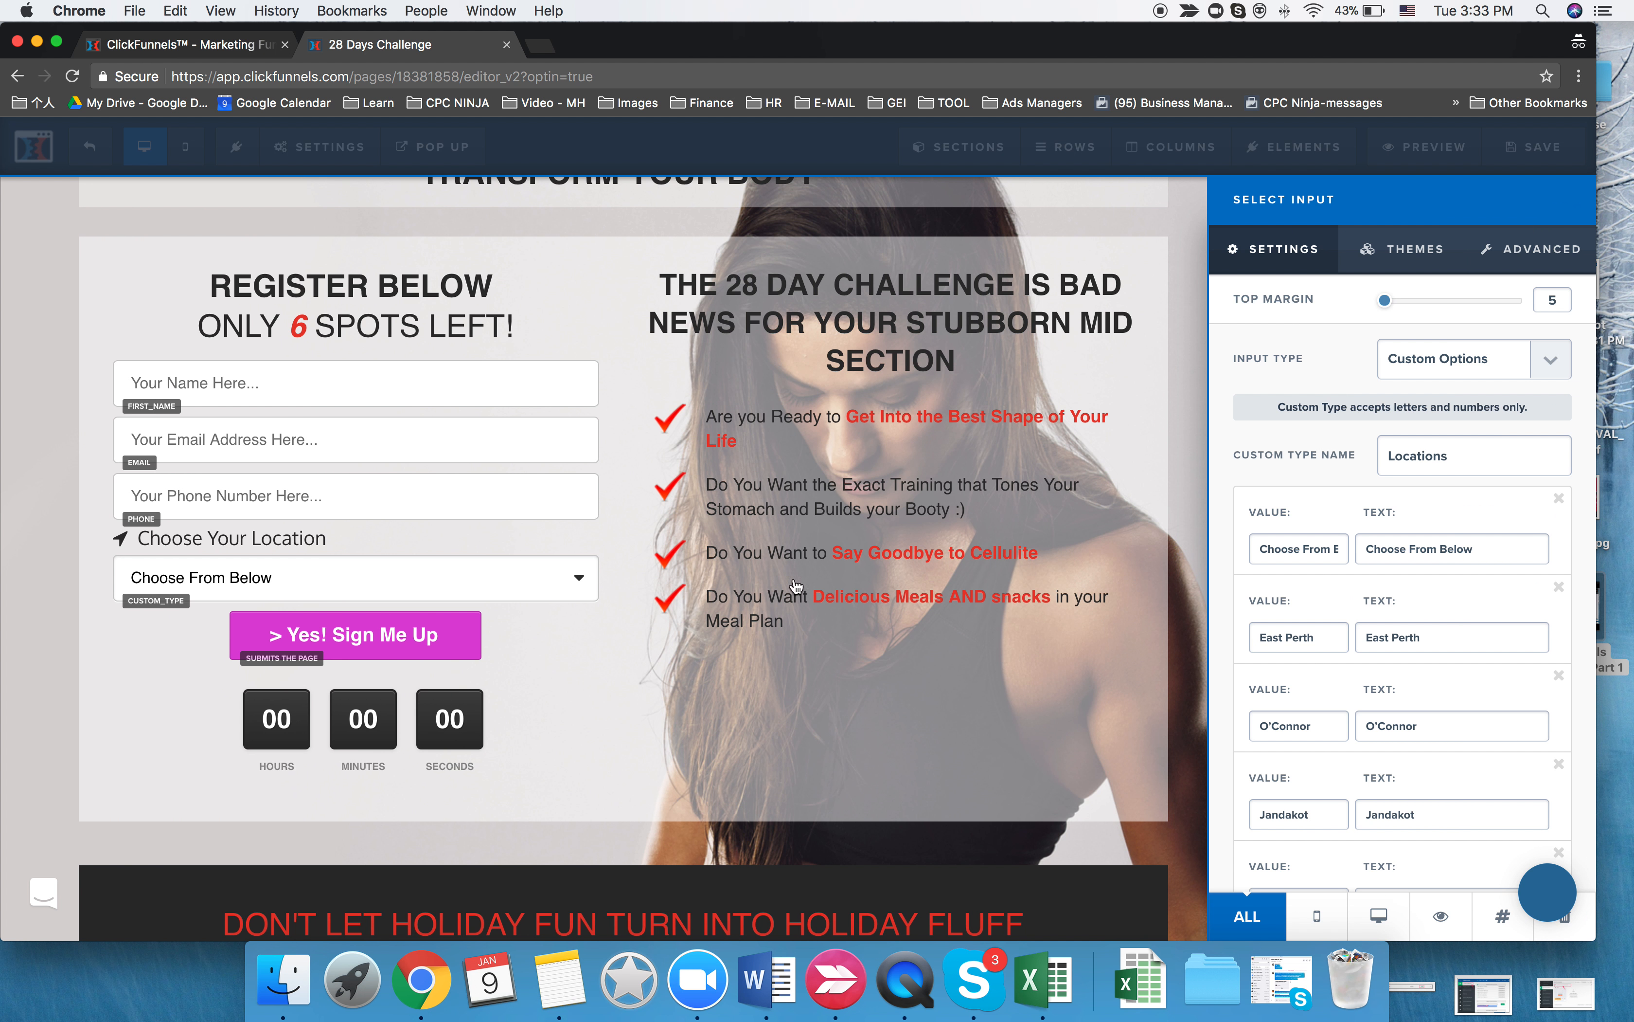
{"action": "left_click", "coordinate": [416, 555]}
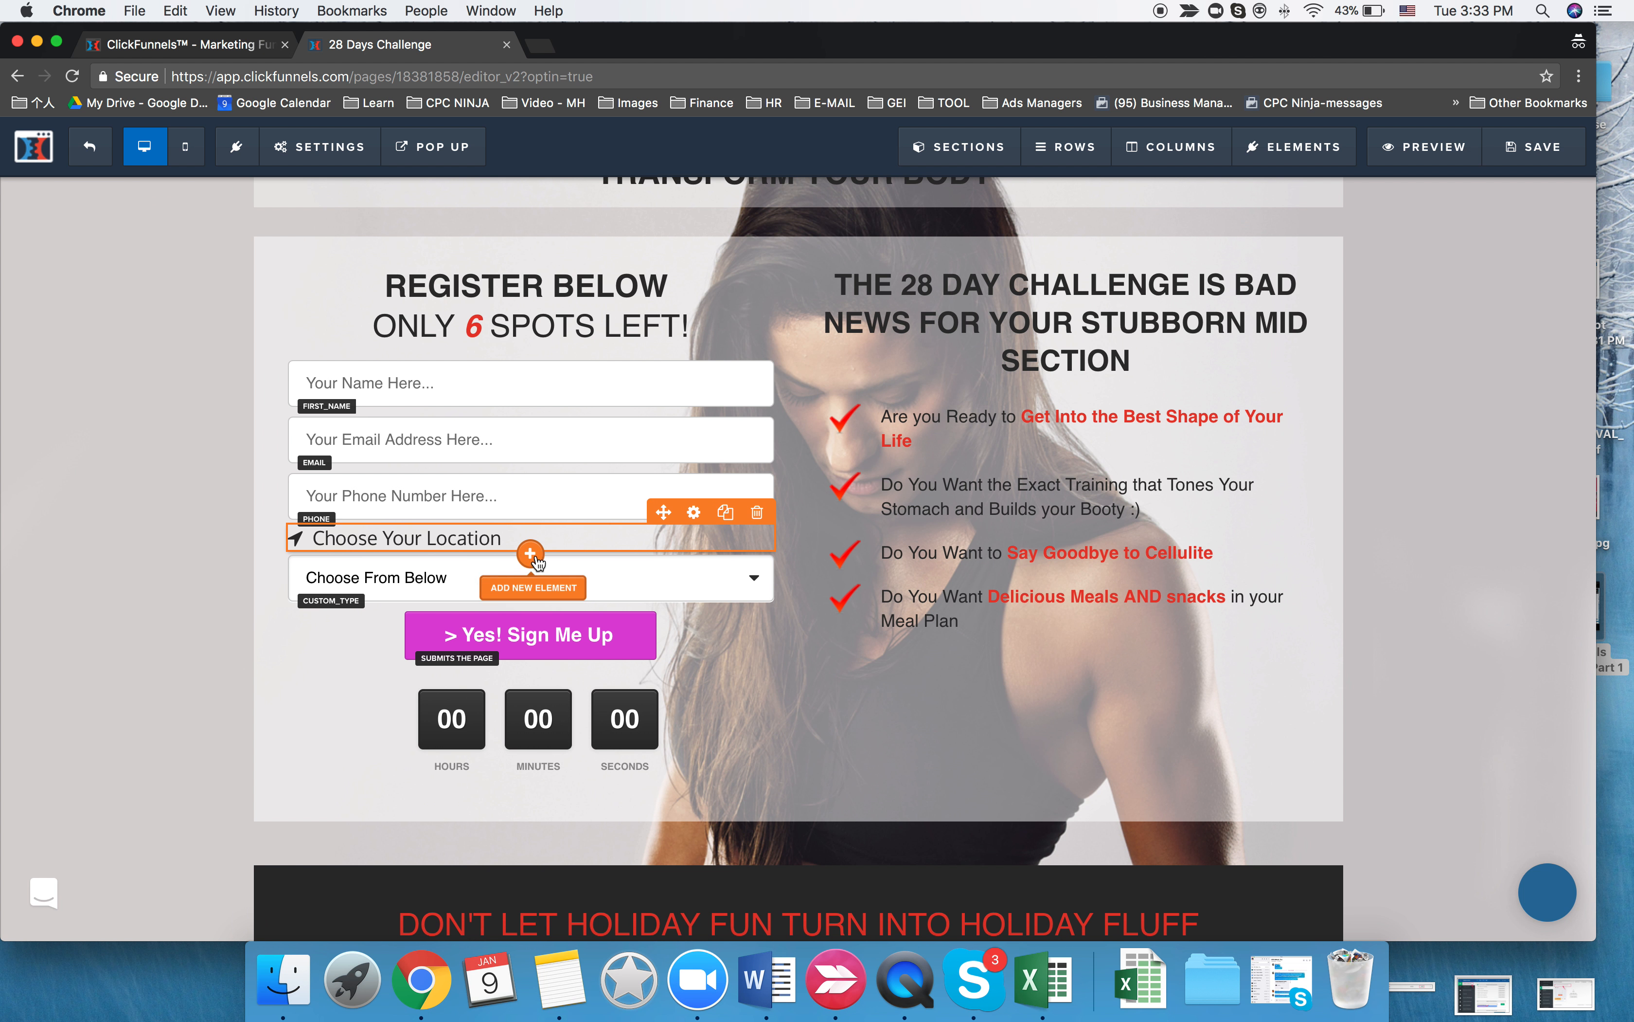
{"action": "left_click", "coordinate": [532, 554]}
{"action": "scroll", "coordinate": [1334, 621], "scroll_direction": "down", "scroll_amount": 4}
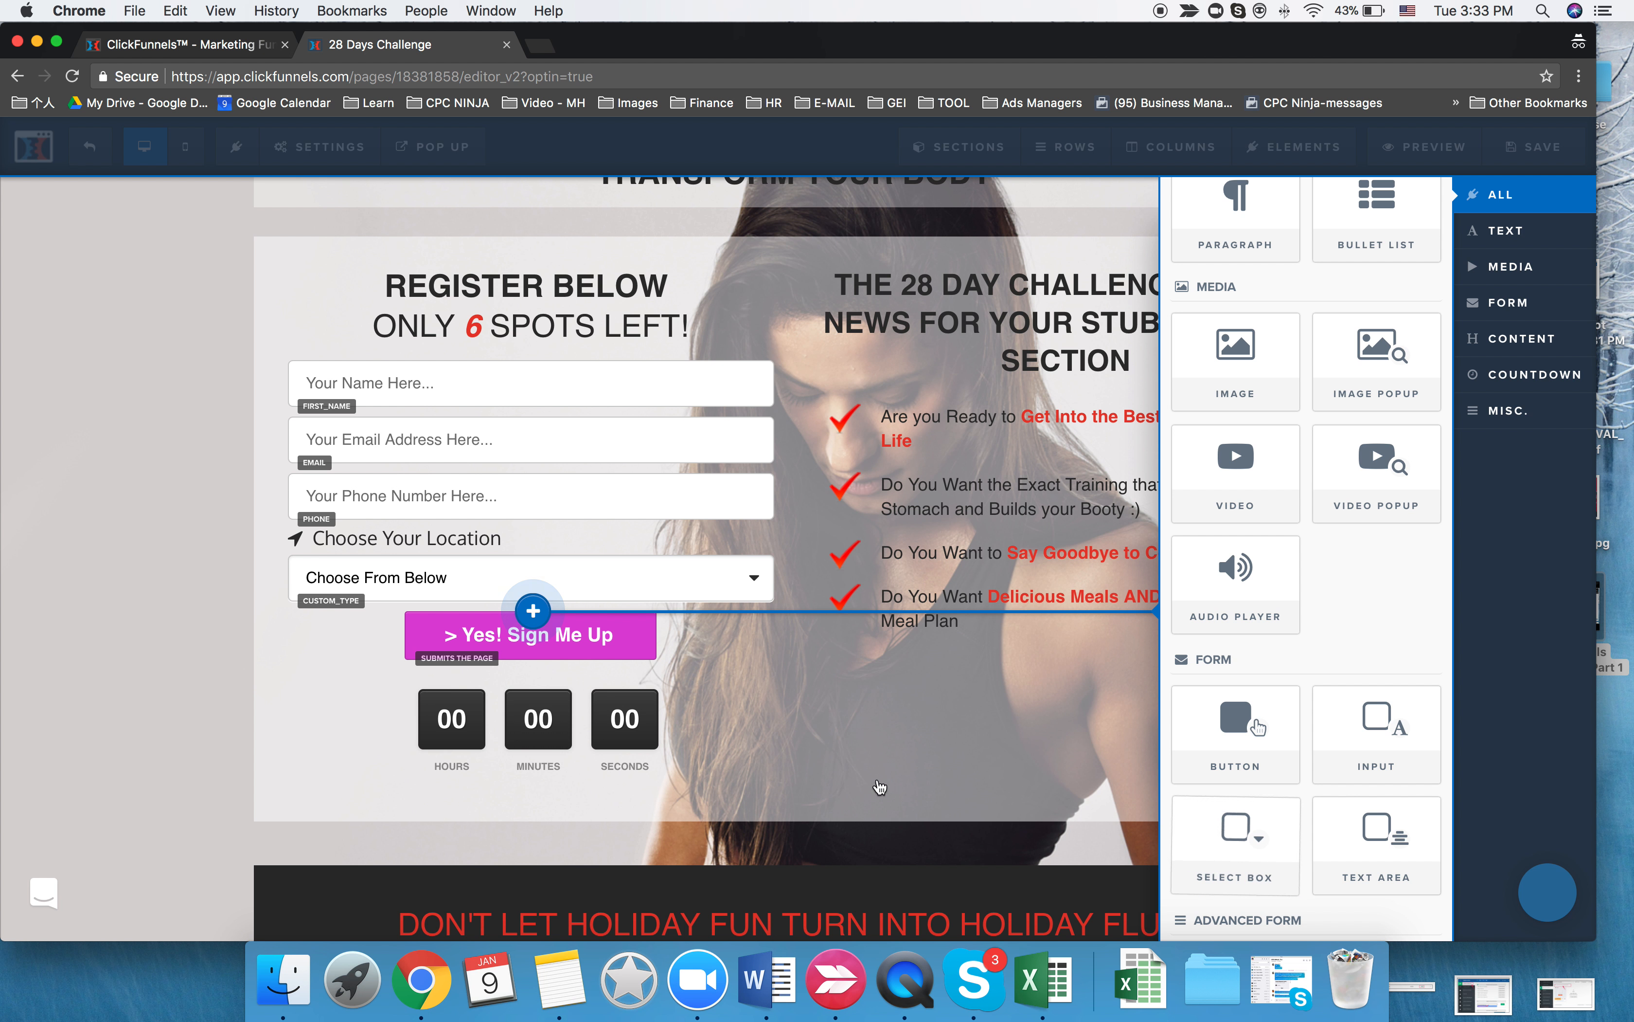
{"action": "left_click", "coordinate": [790, 715]}
- Review the location select box's input type, custom type name and list of location options, and close its settings
{"action": "left_click", "coordinate": [566, 587]}
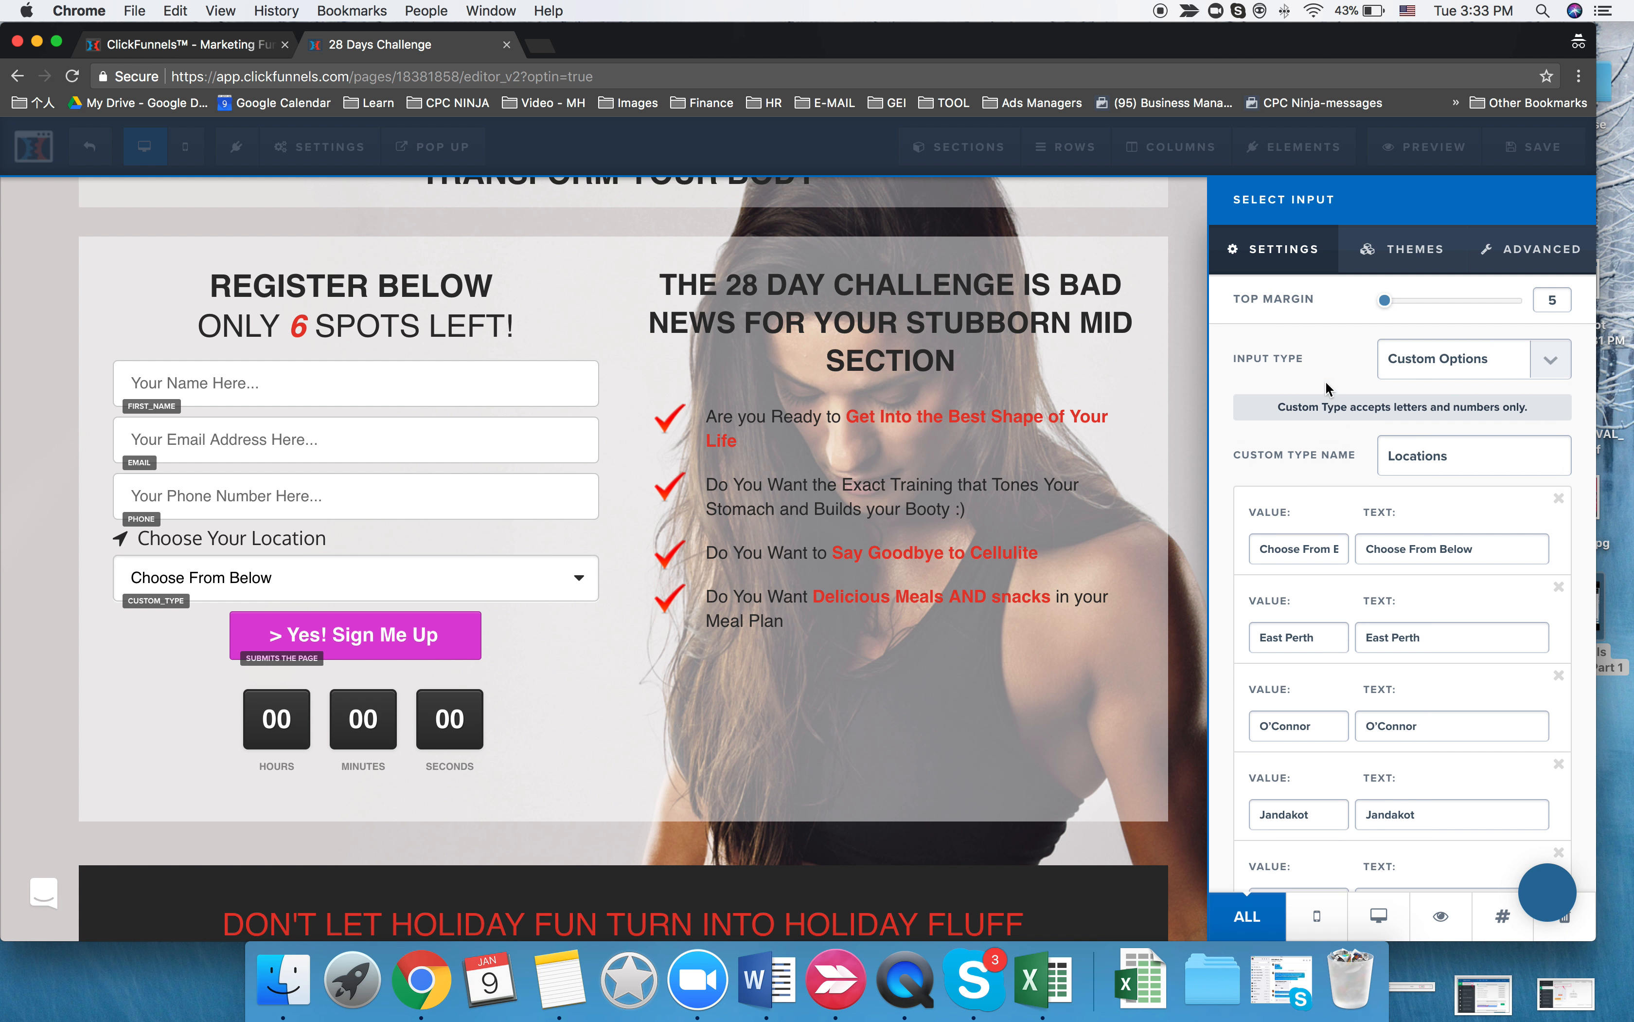
{"action": "left_click", "coordinate": [1421, 365]}
{"action": "left_click", "coordinate": [1380, 364]}
{"action": "scroll", "coordinate": [1300, 562], "scroll_direction": "down", "scroll_amount": 1}
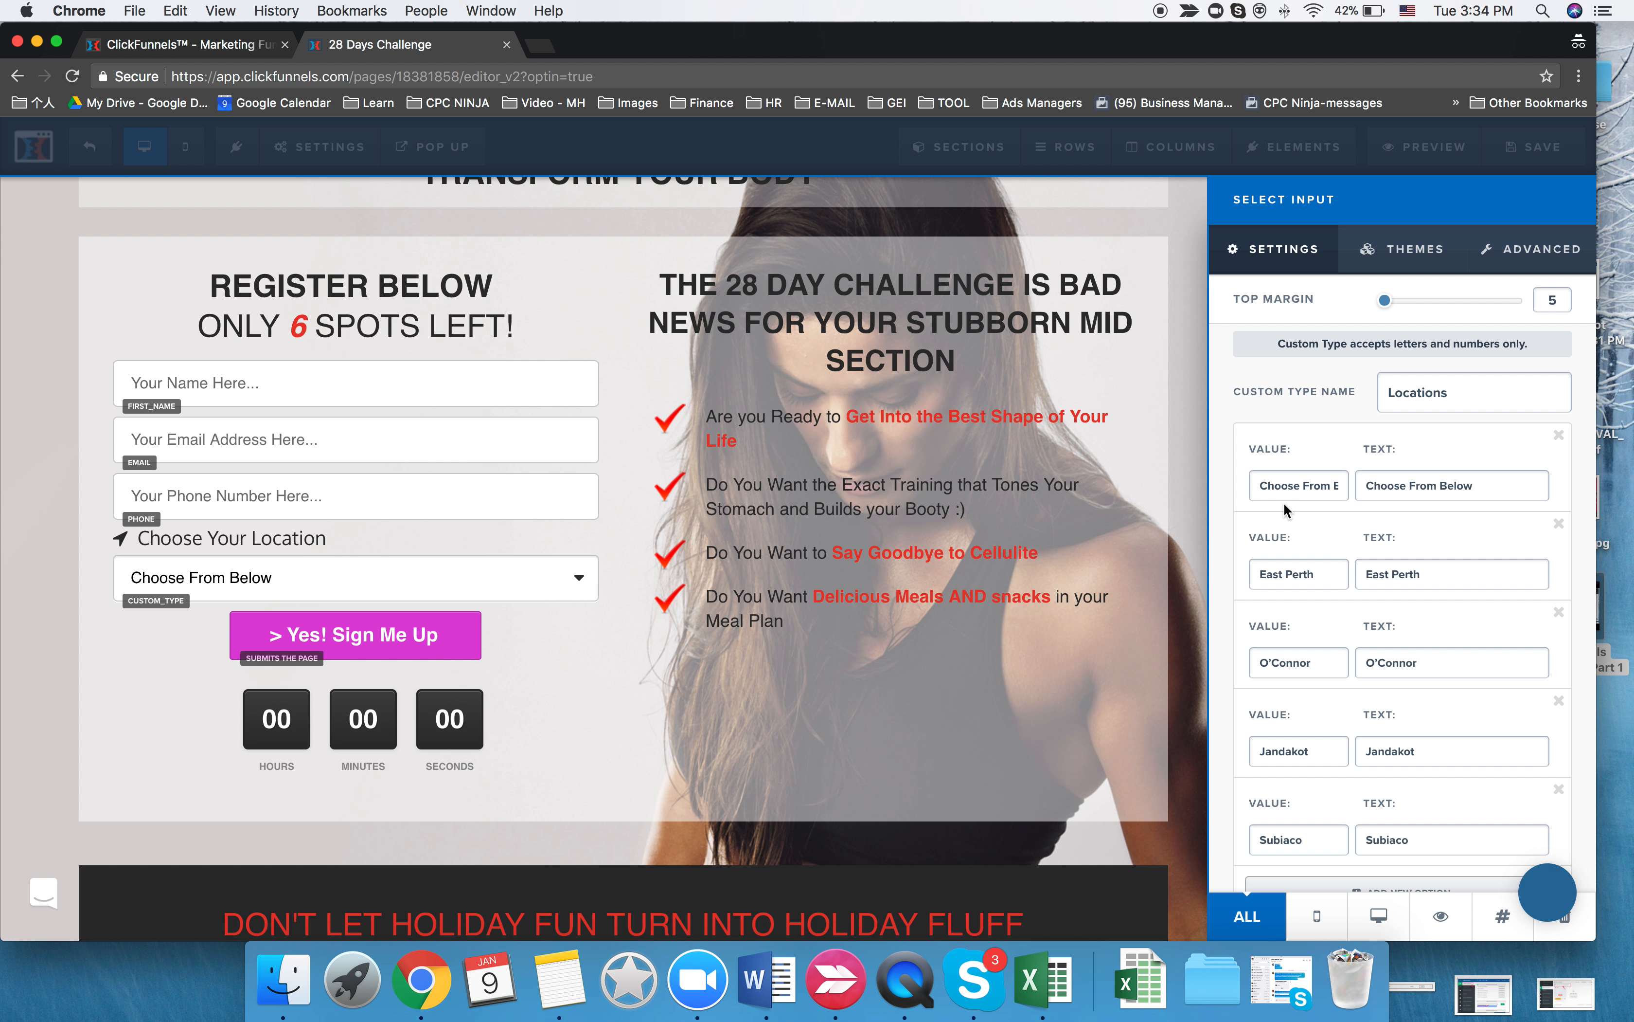
{"action": "scroll", "coordinate": [1320, 545], "scroll_direction": "down", "scroll_amount": 3}
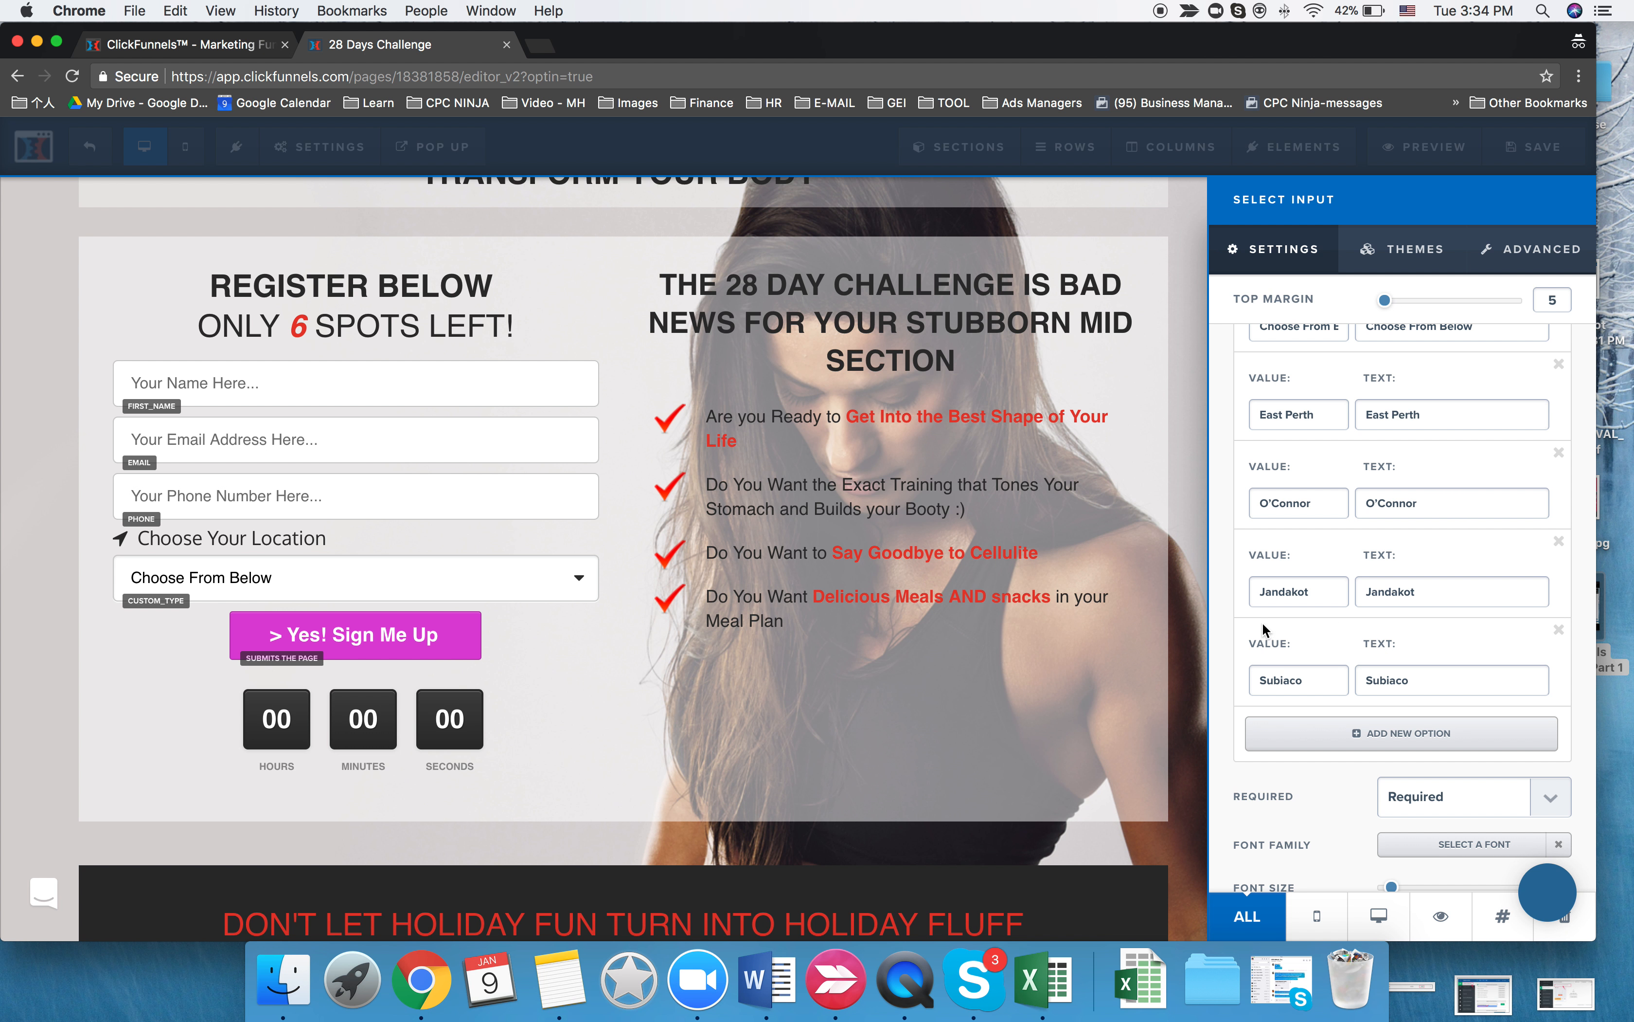
{"action": "left_click", "coordinate": [1078, 562]}
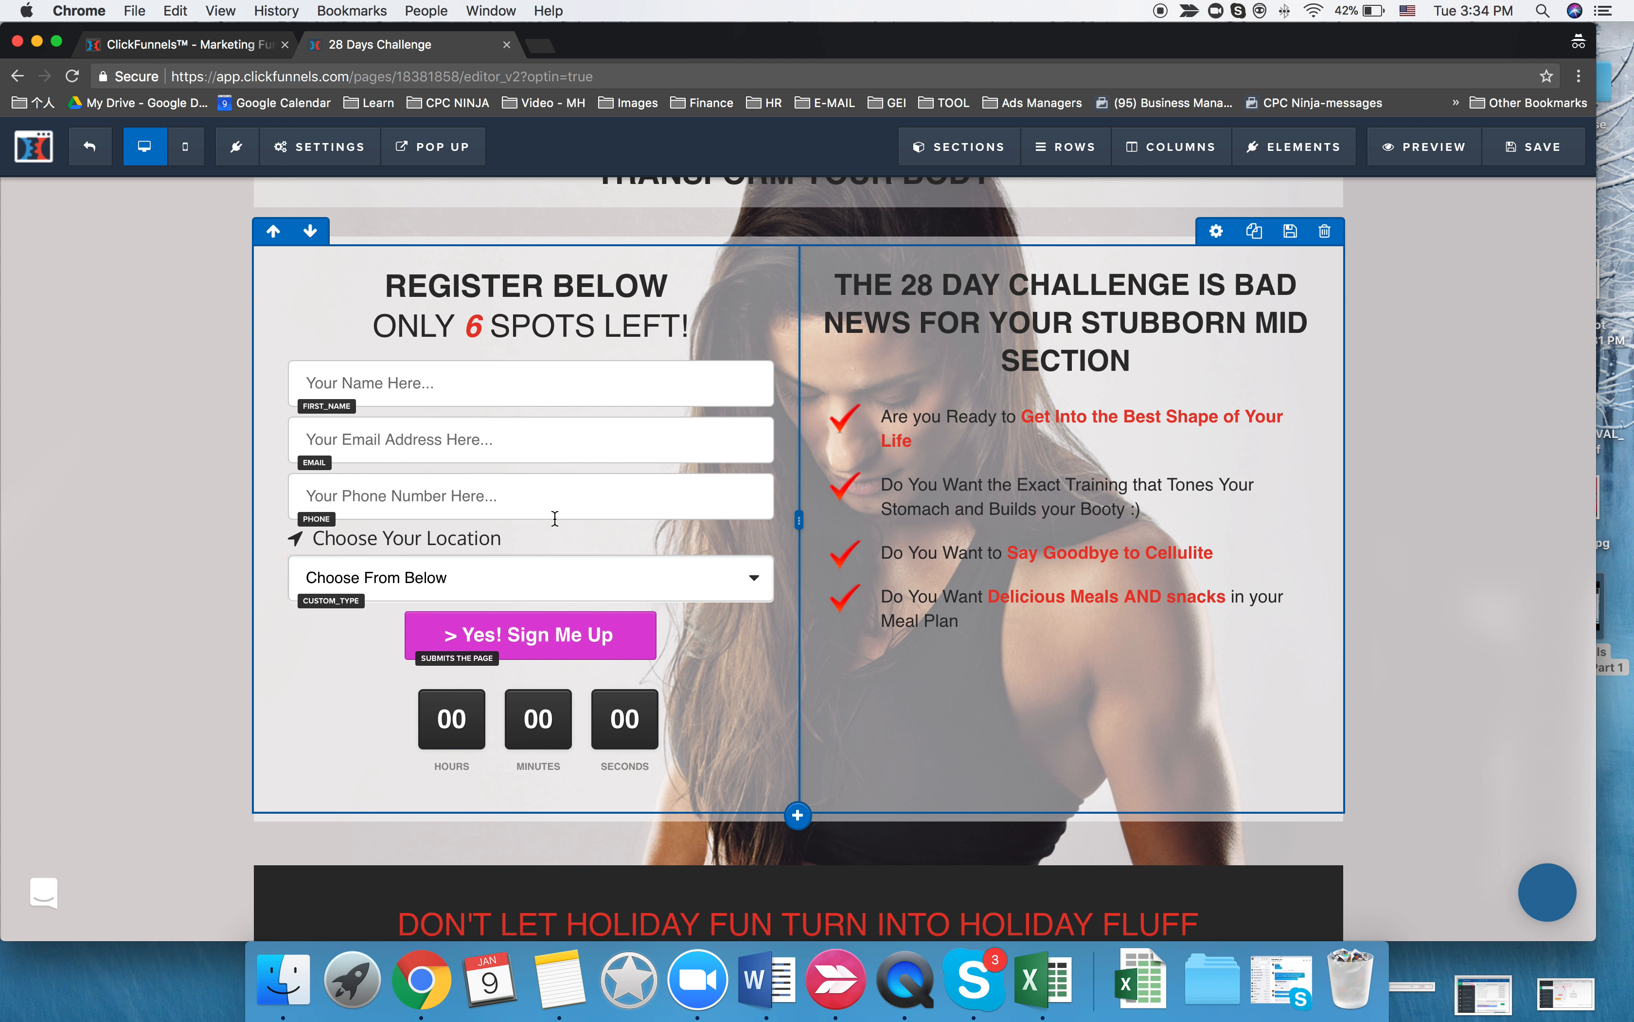
- Review the registration pop-up's form and settings, and close the pop-up
{"action": "mouse_move", "coordinate": [432, 149]}
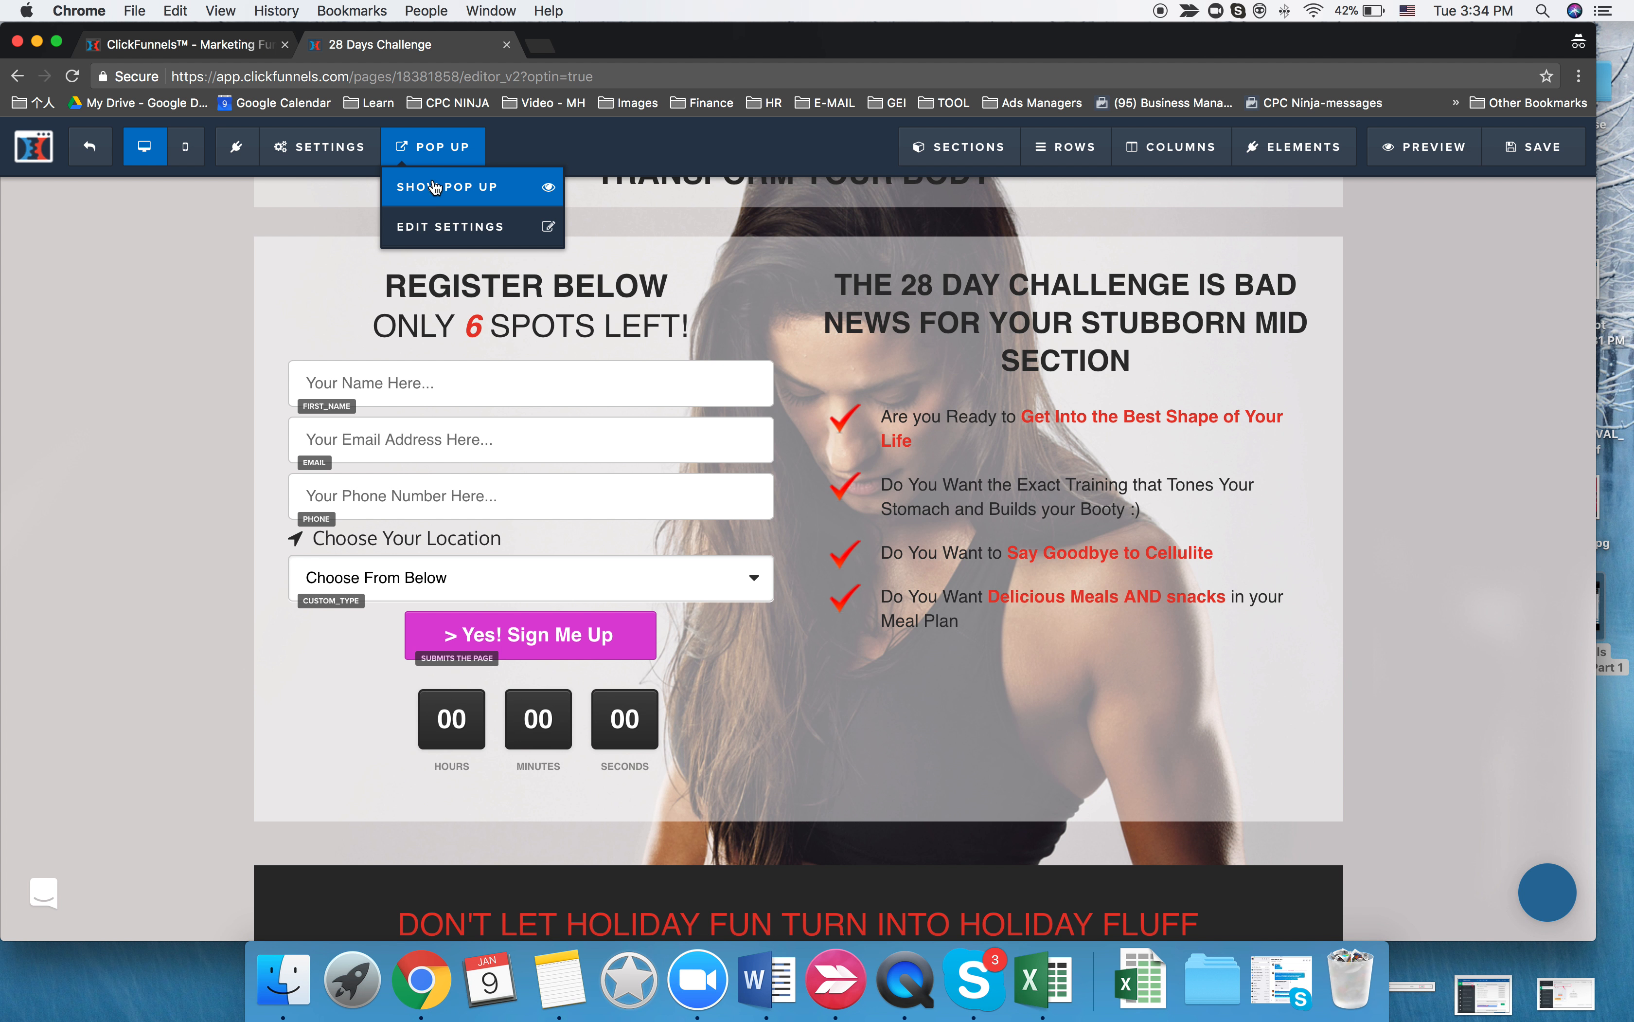
{"action": "left_click", "coordinate": [451, 228]}
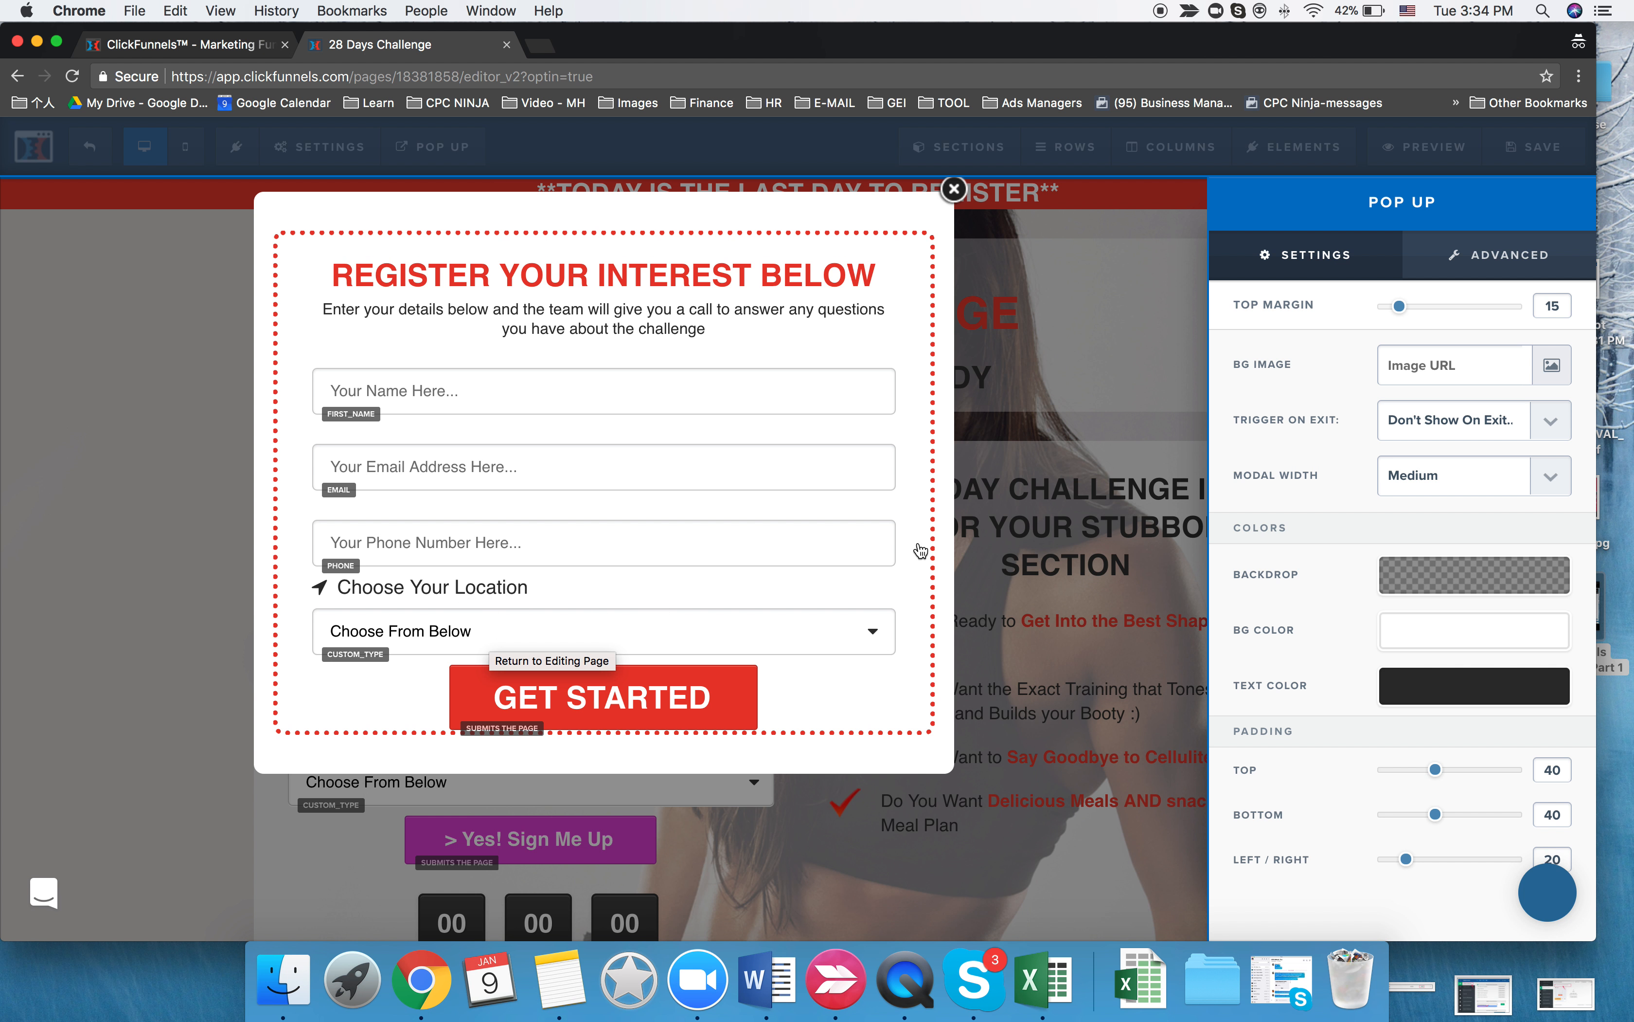
{"action": "left_click", "coordinate": [985, 516]}
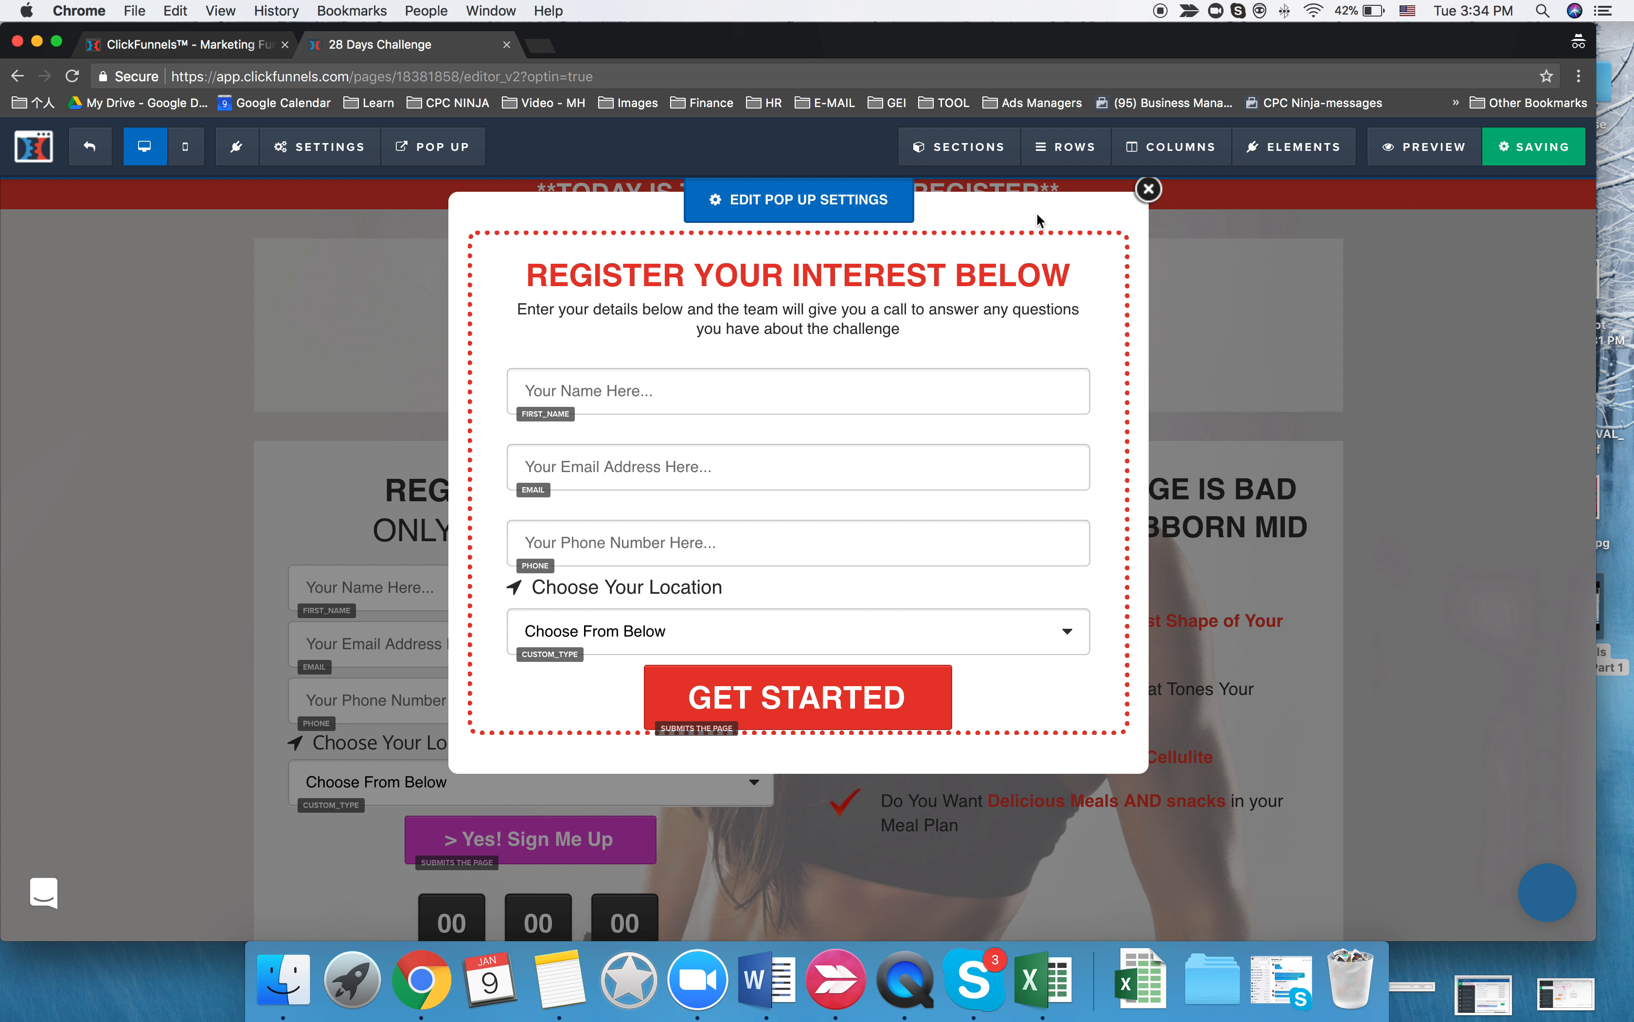
{"action": "left_click", "coordinate": [1148, 191]}
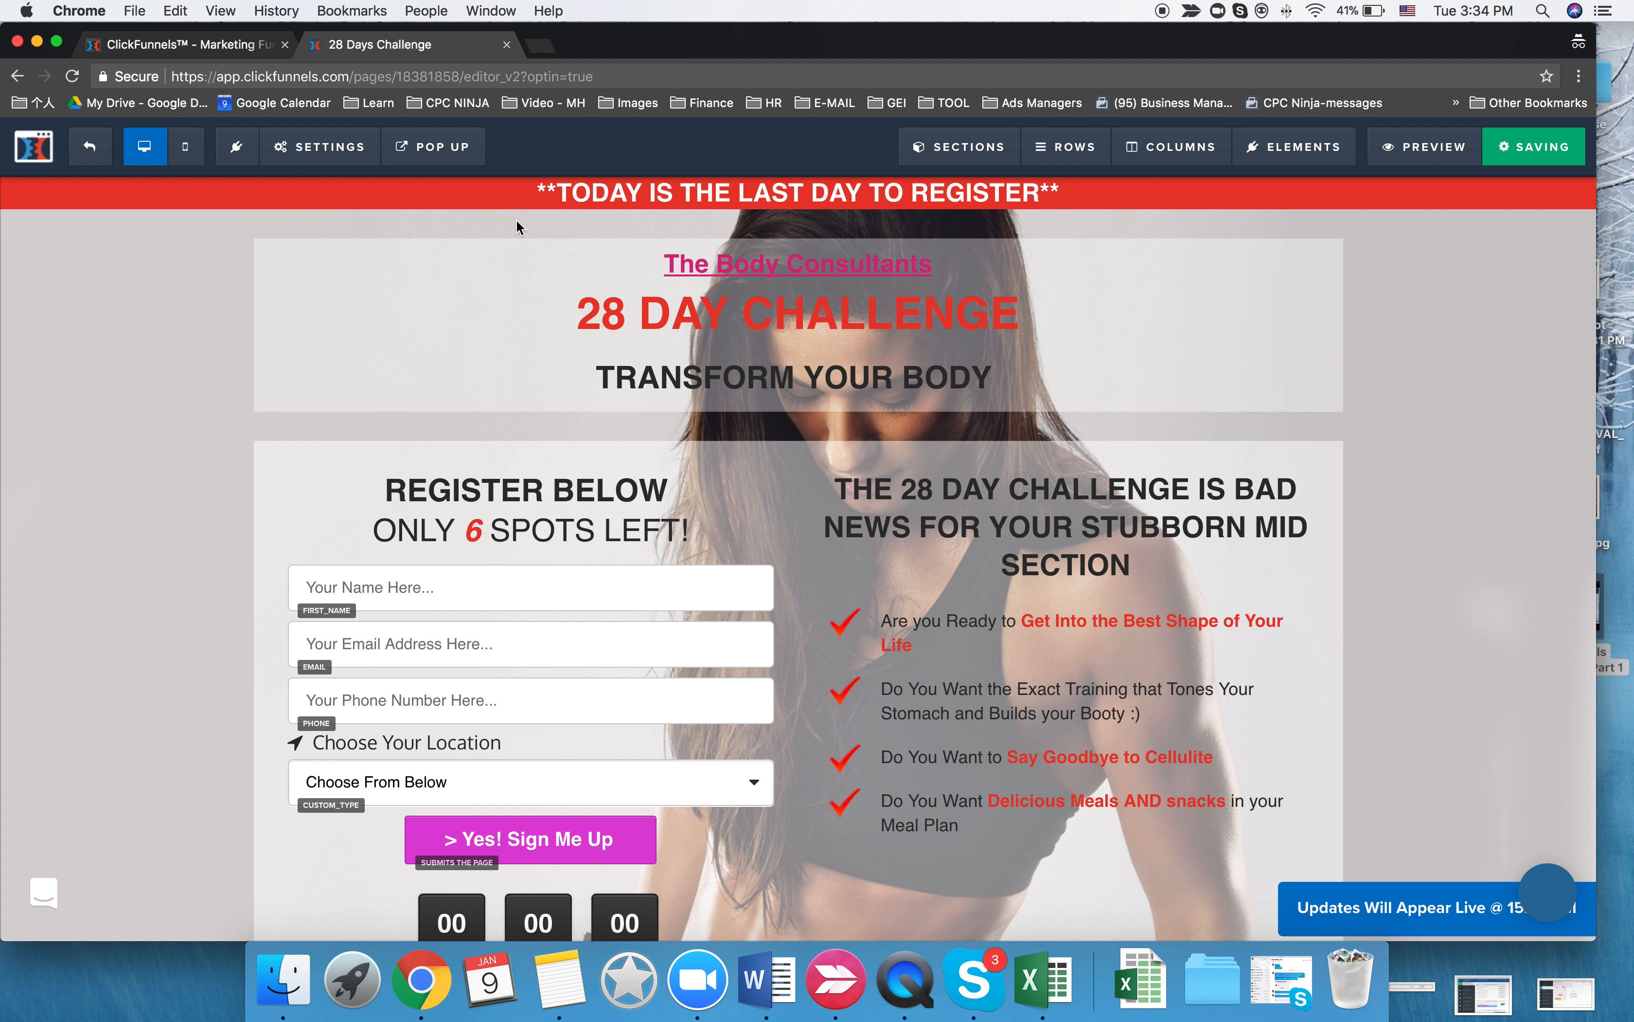
- Check the whole landing page in the mobile layout down to the footer, and return to the desktop layout
{"action": "left_click", "coordinate": [185, 146]}
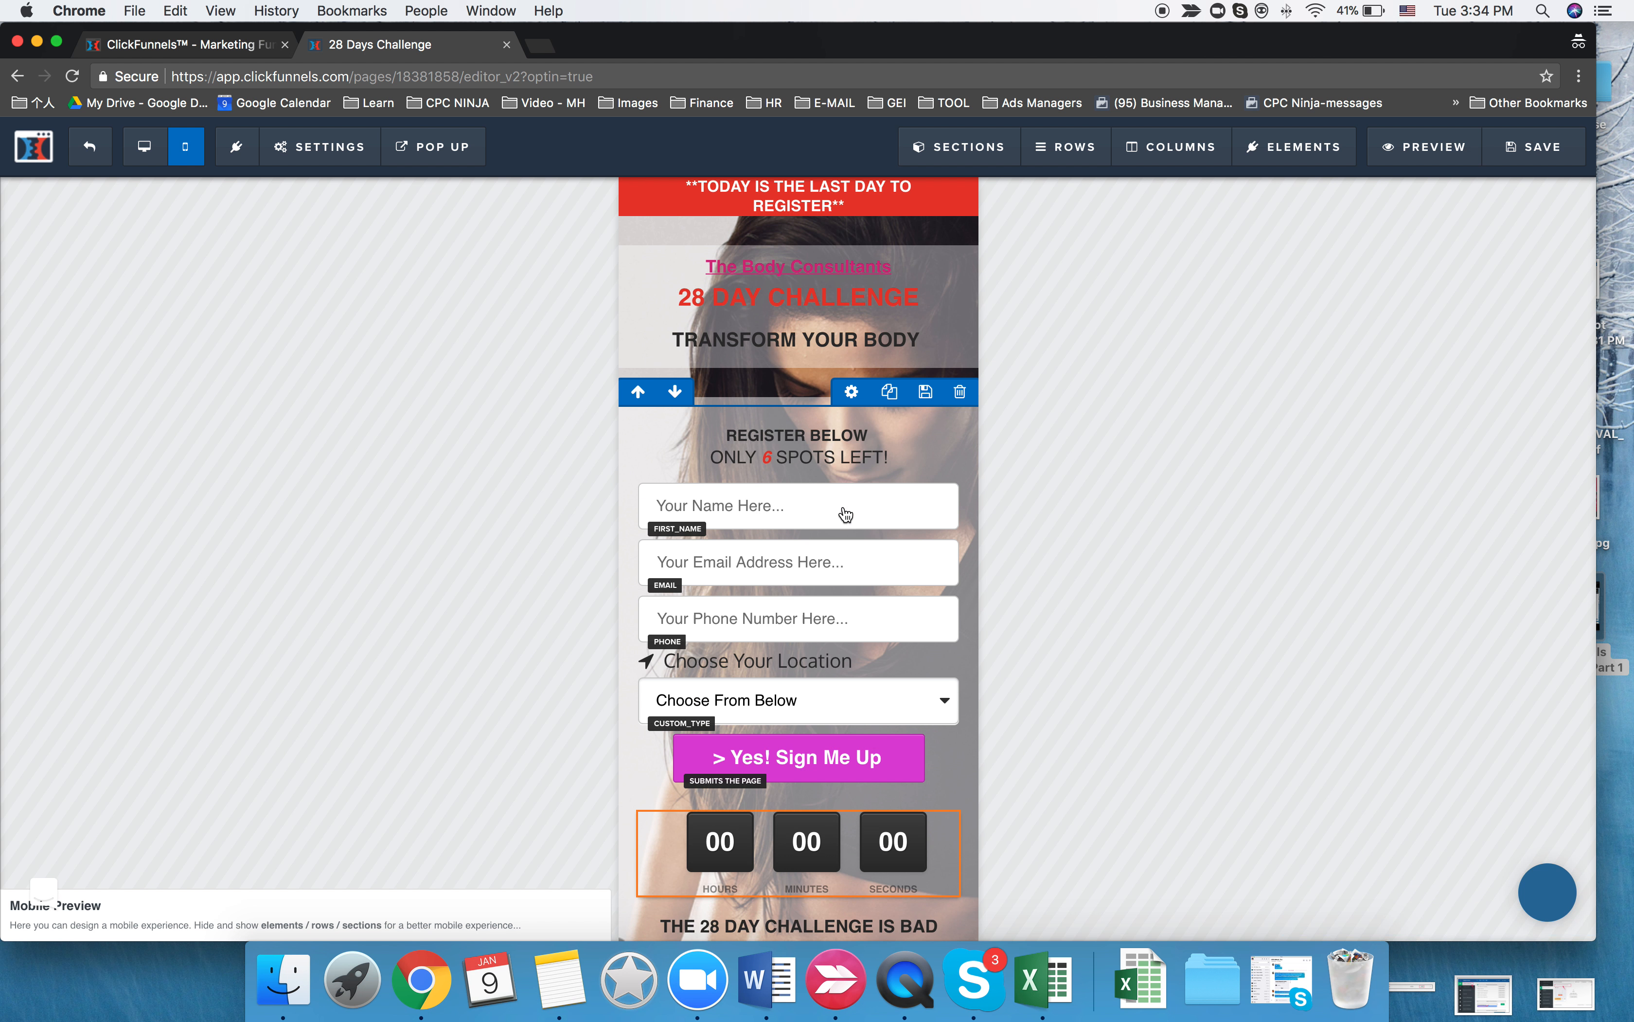
{"action": "scroll", "coordinate": [845, 514], "scroll_direction": "down", "scroll_amount": 10}
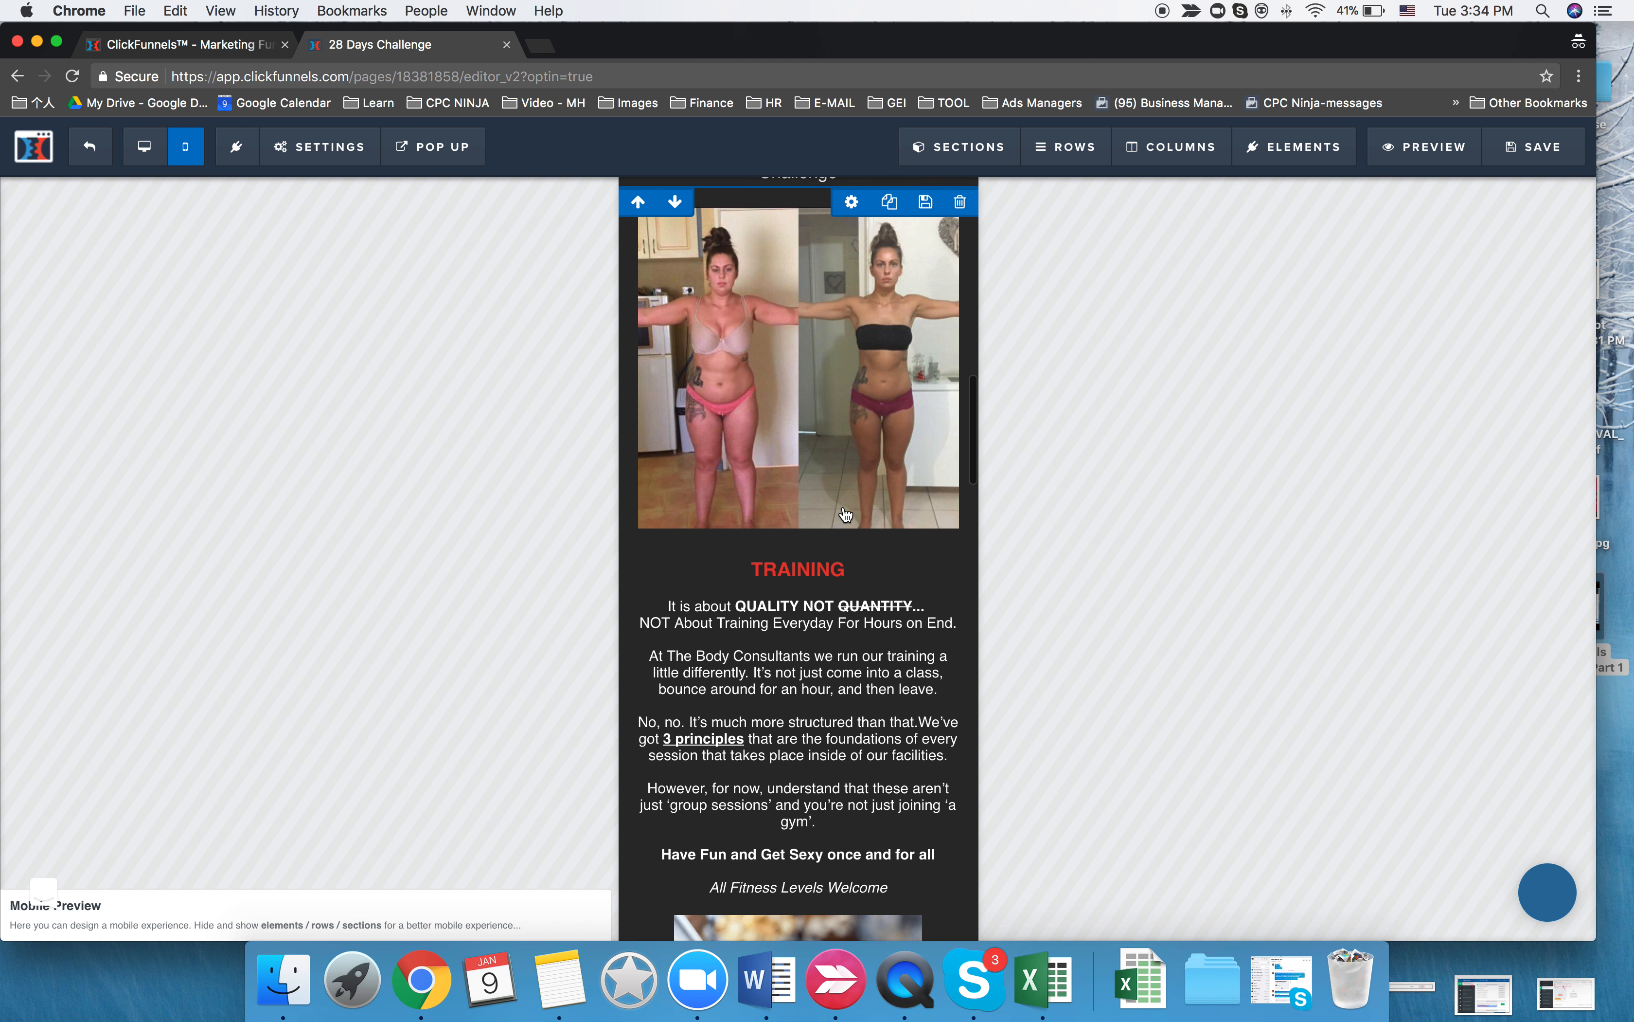
{"action": "scroll", "coordinate": [845, 515], "scroll_direction": "down", "scroll_amount": 20}
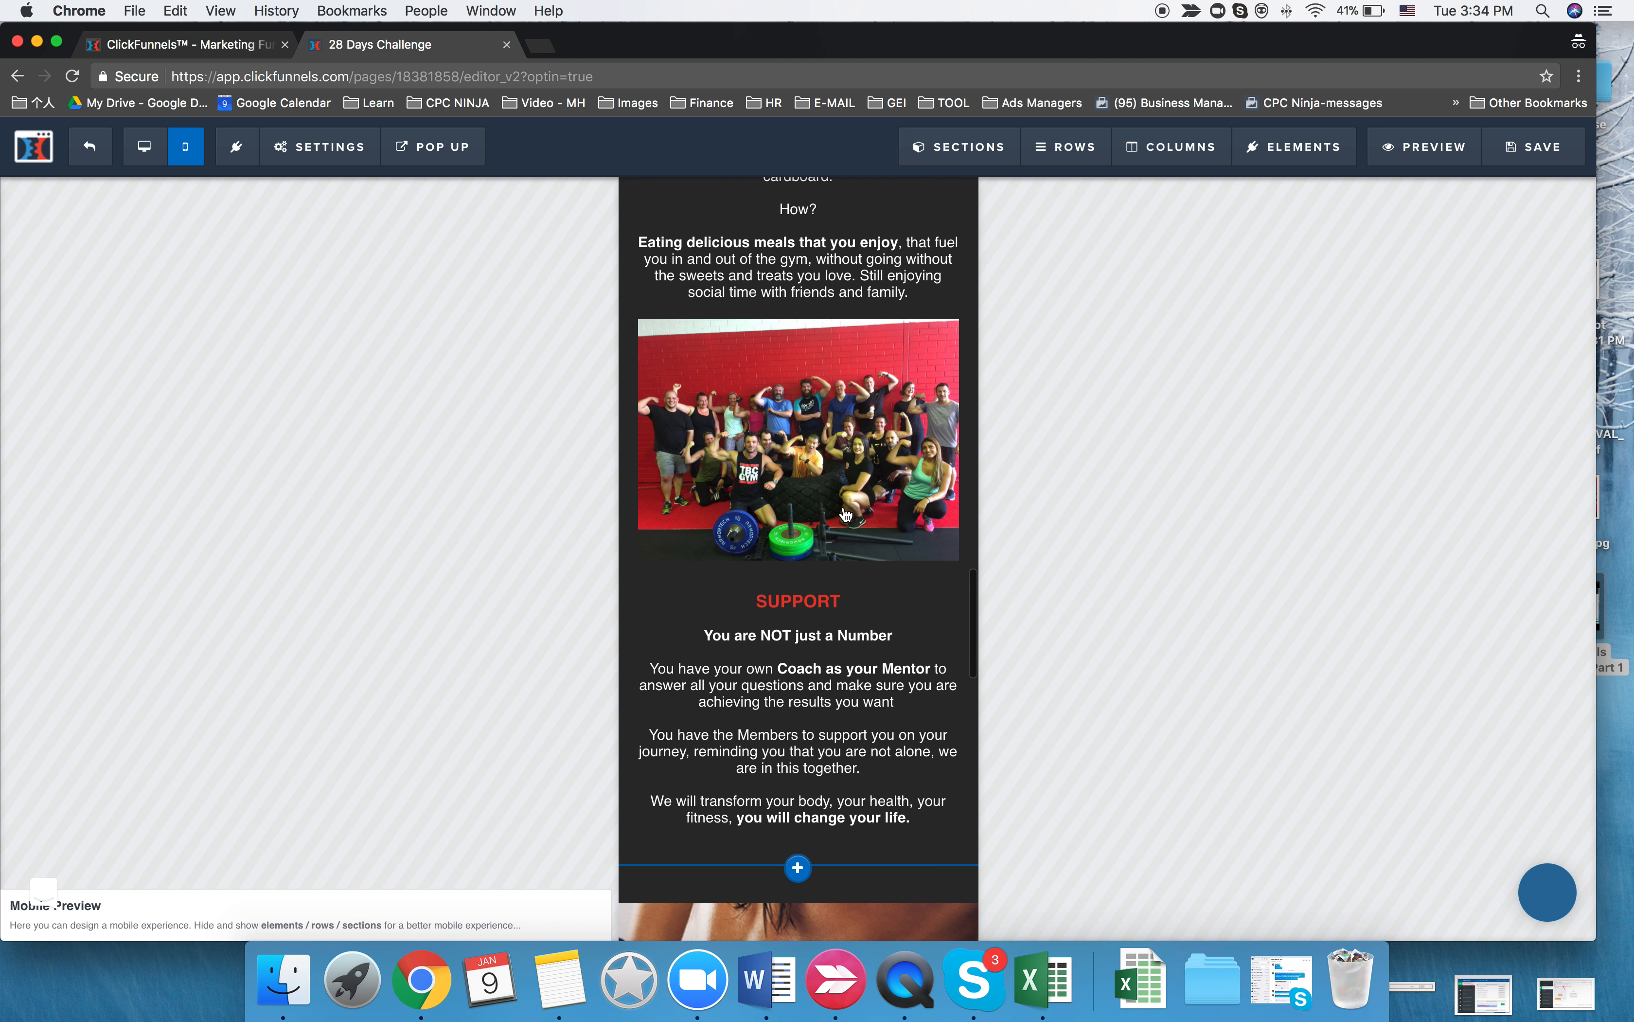
{"action": "scroll", "coordinate": [845, 514], "scroll_direction": "down", "scroll_amount": 20}
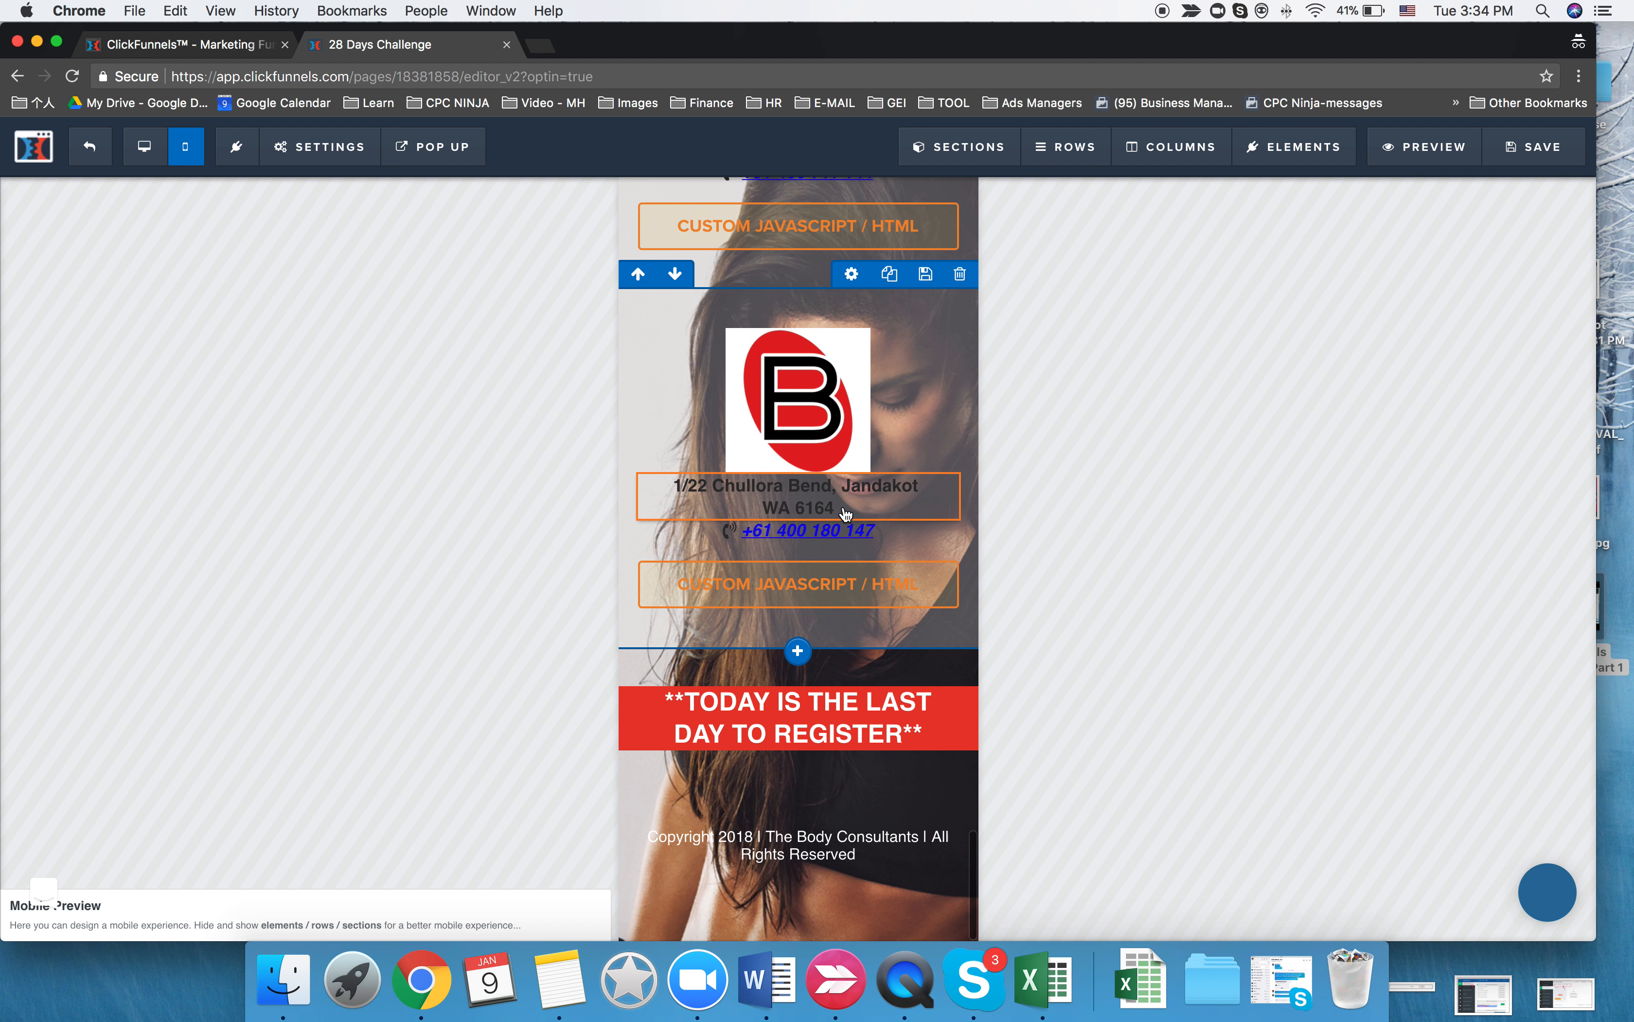
{"action": "scroll", "coordinate": [846, 515], "scroll_direction": "up", "scroll_amount": 20}
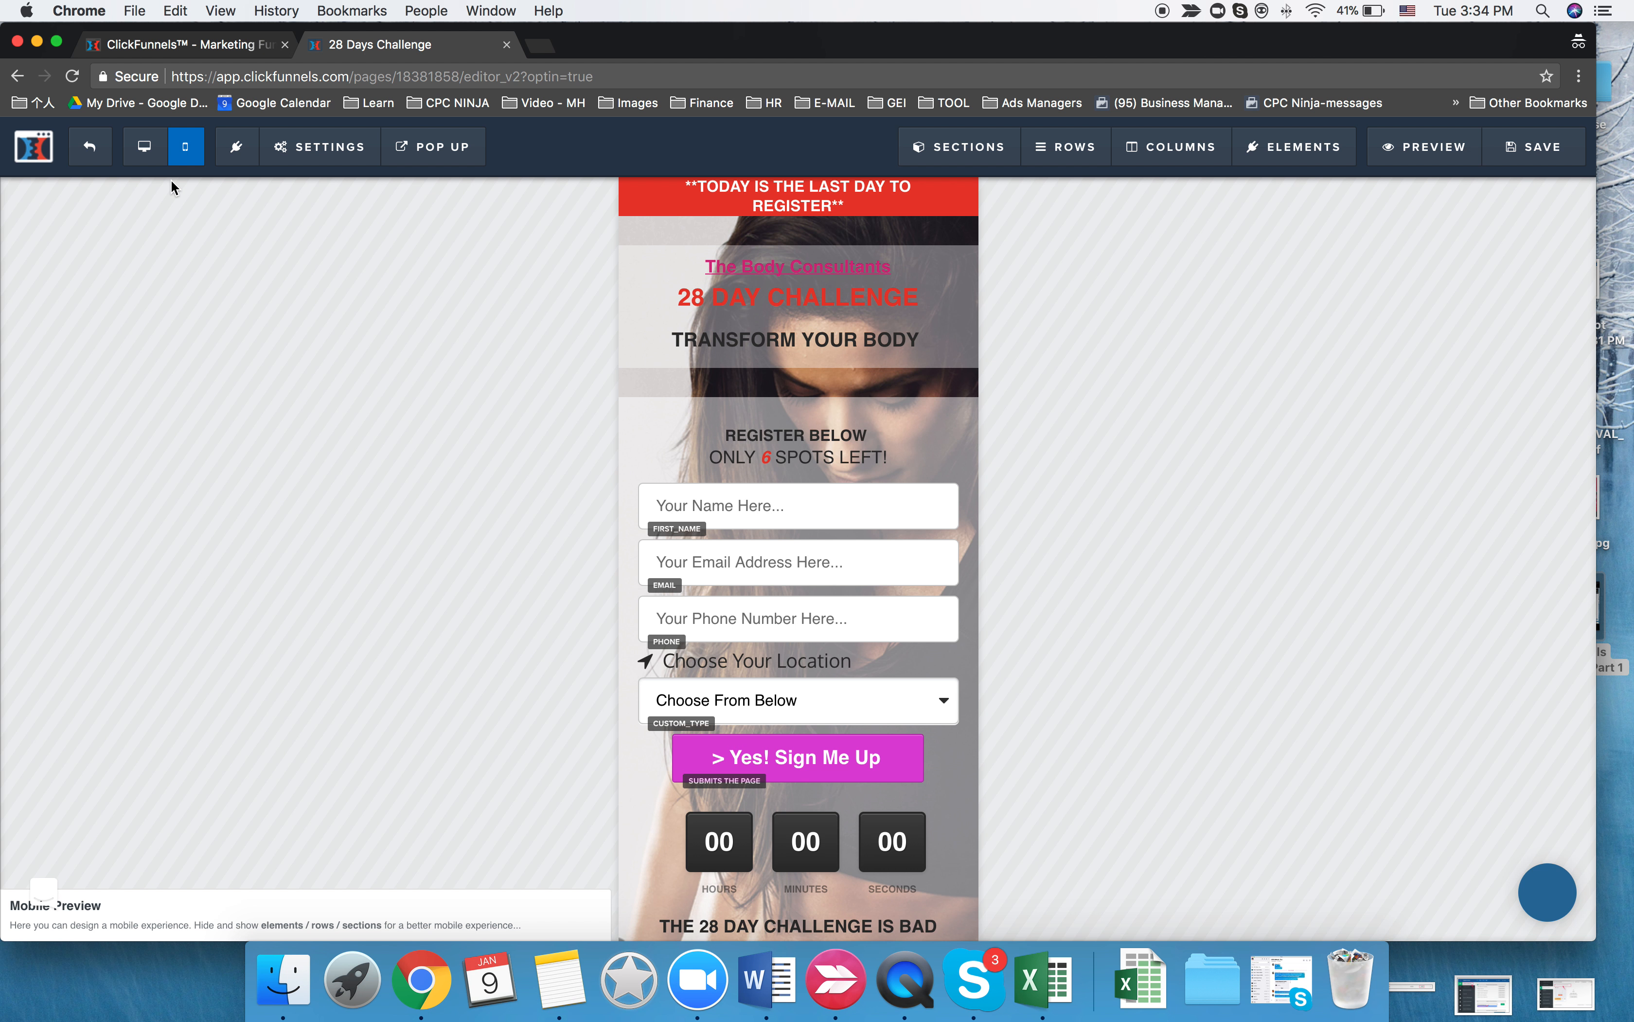
{"action": "left_click", "coordinate": [143, 148]}
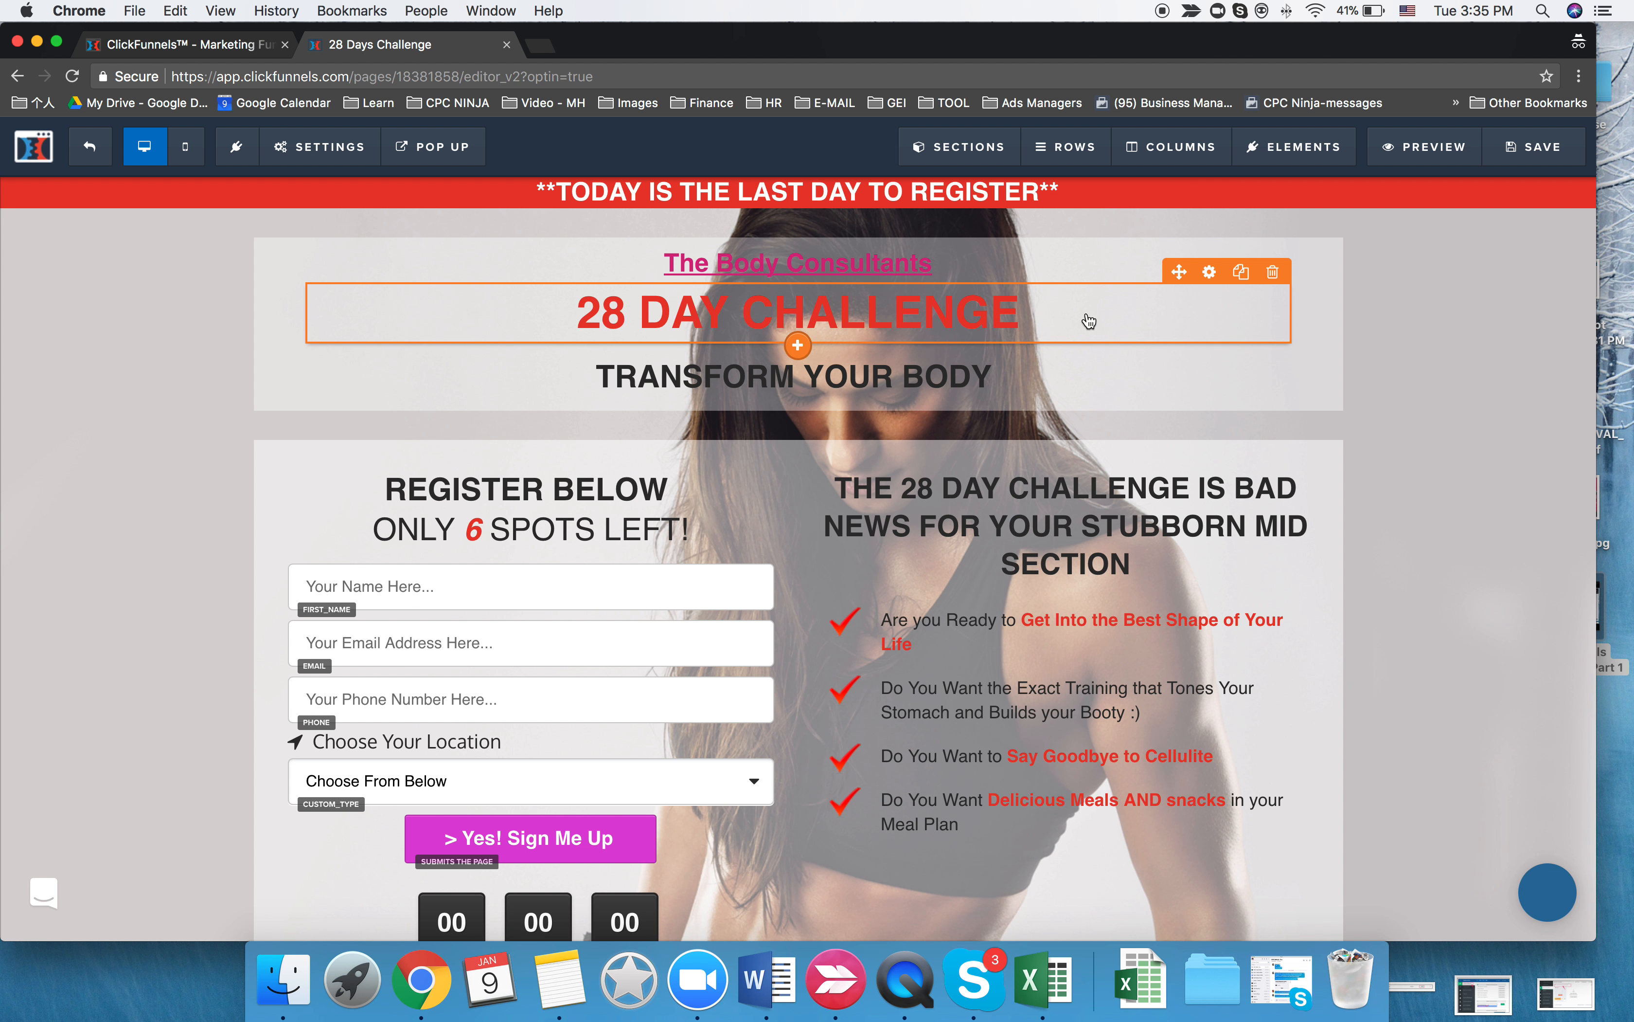
- Compare the page's header and registration form between the desktop and mobile layouts
{"action": "scroll", "coordinate": [368, 231], "scroll_direction": "down", "scroll_amount": 1}
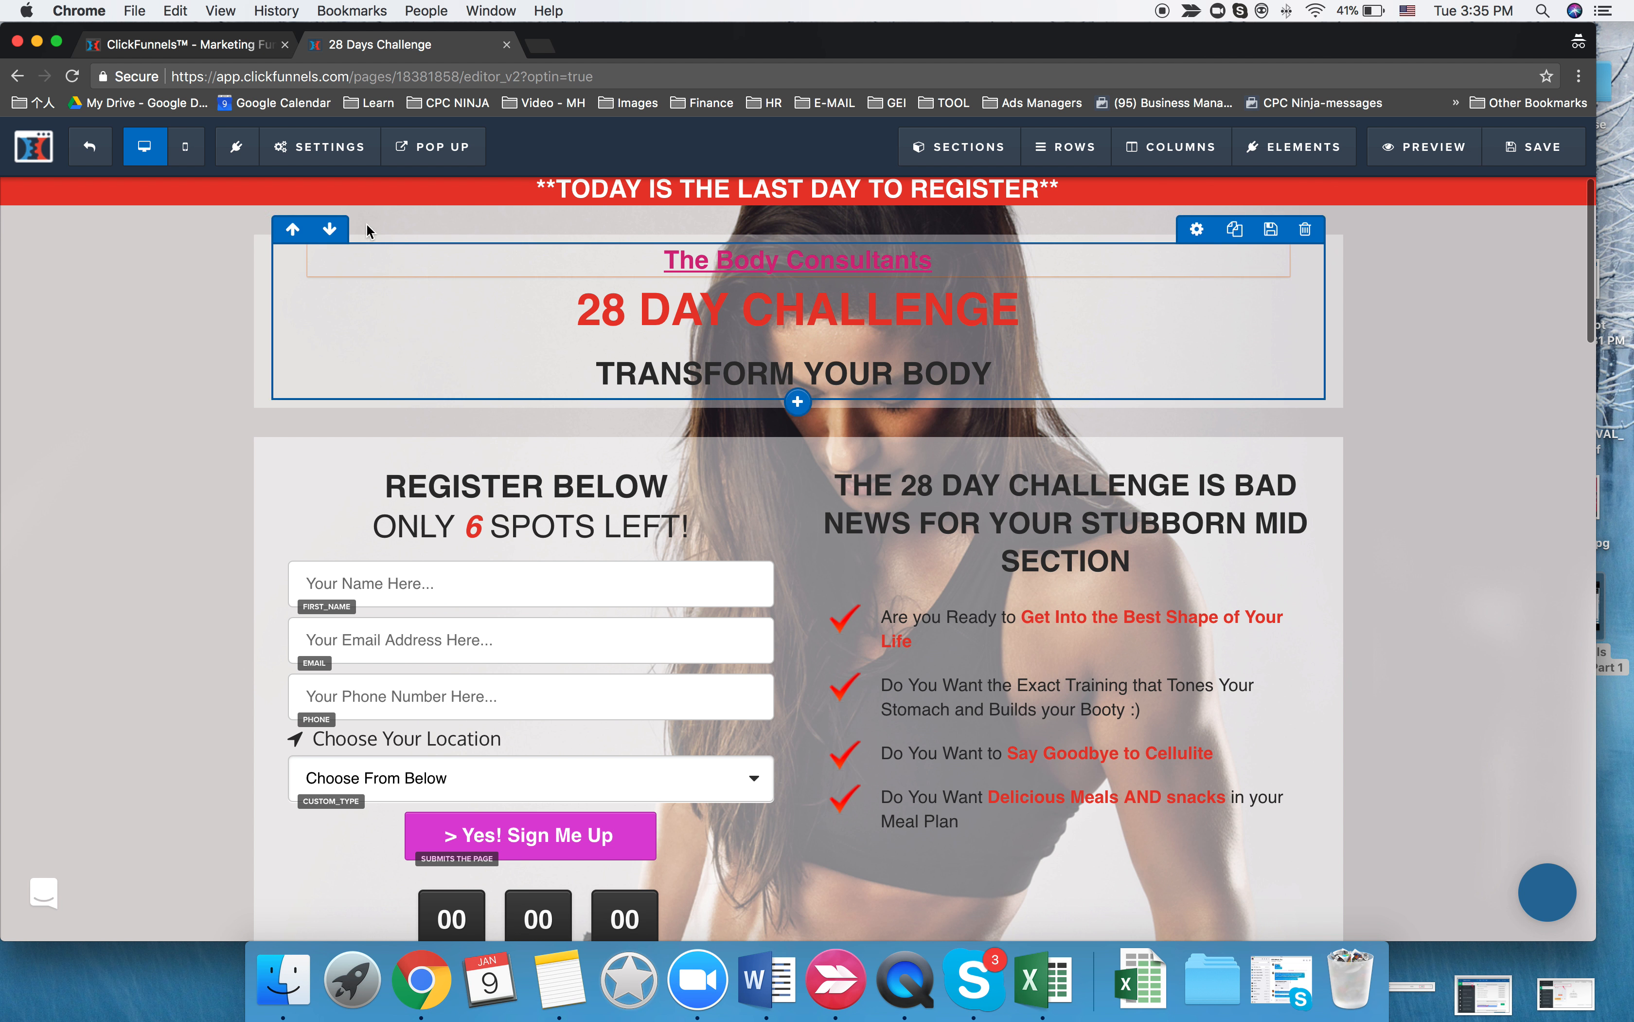
{"action": "scroll", "coordinate": [262, 200], "scroll_direction": "down", "scroll_amount": 1}
{"action": "left_click", "coordinate": [185, 147]}
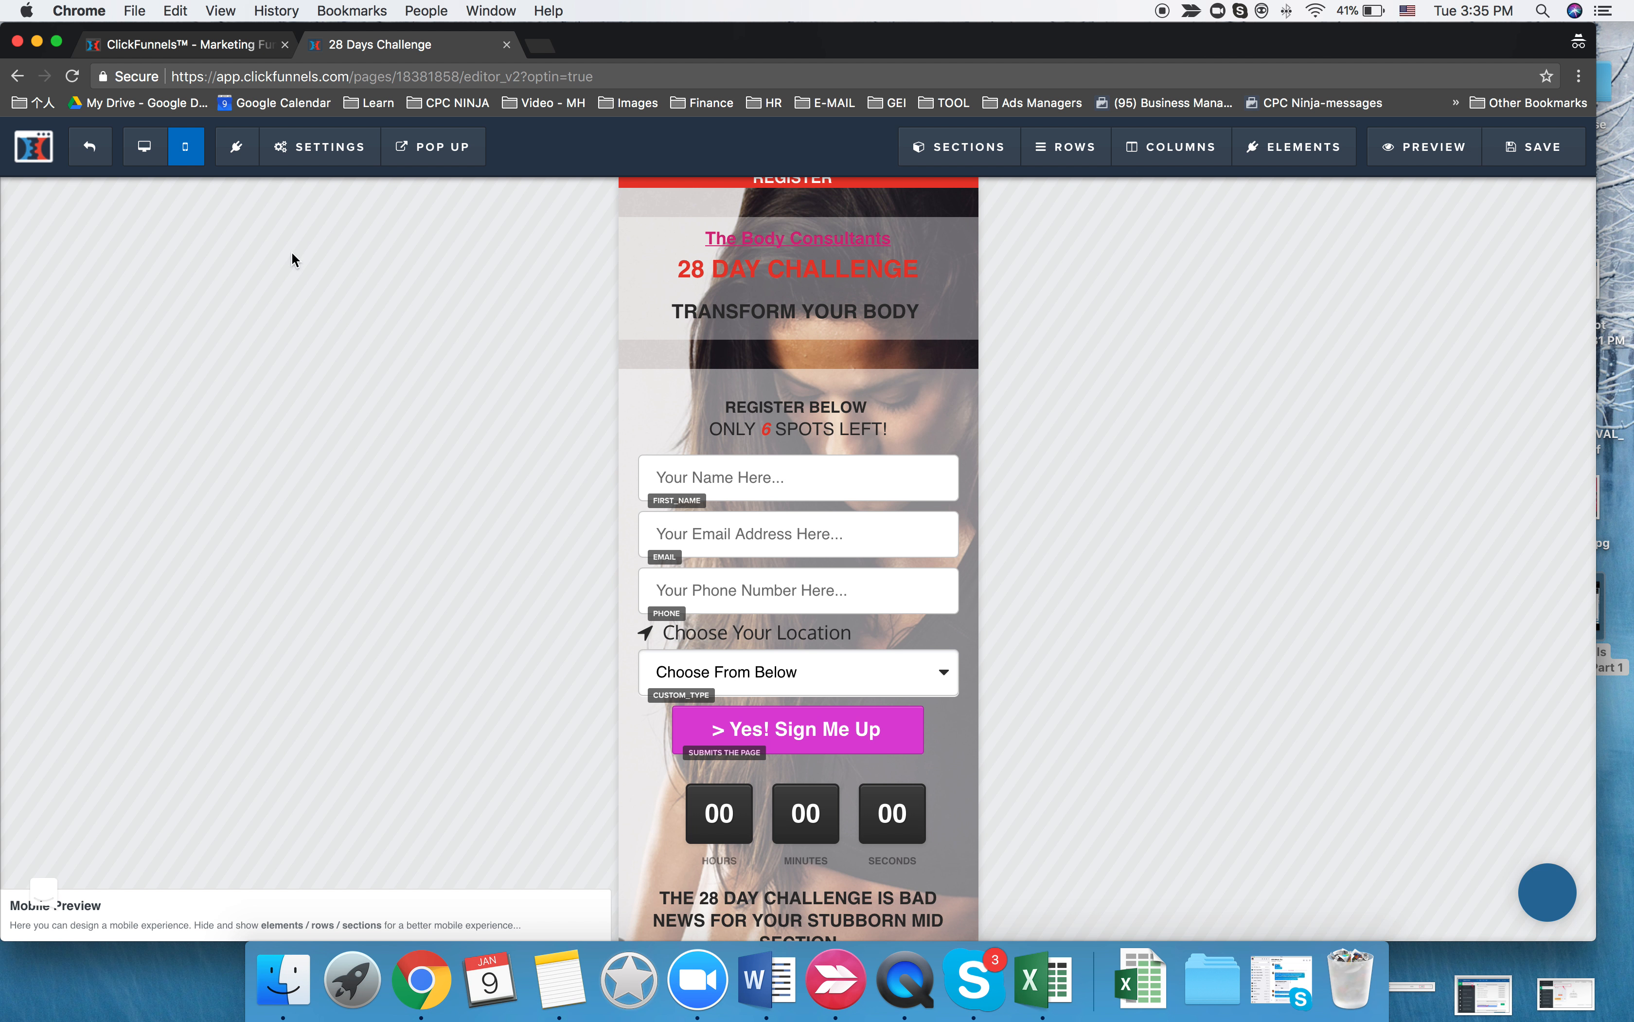
{"action": "left_click", "coordinate": [146, 149]}
{"action": "mouse_move", "coordinate": [324, 157]}
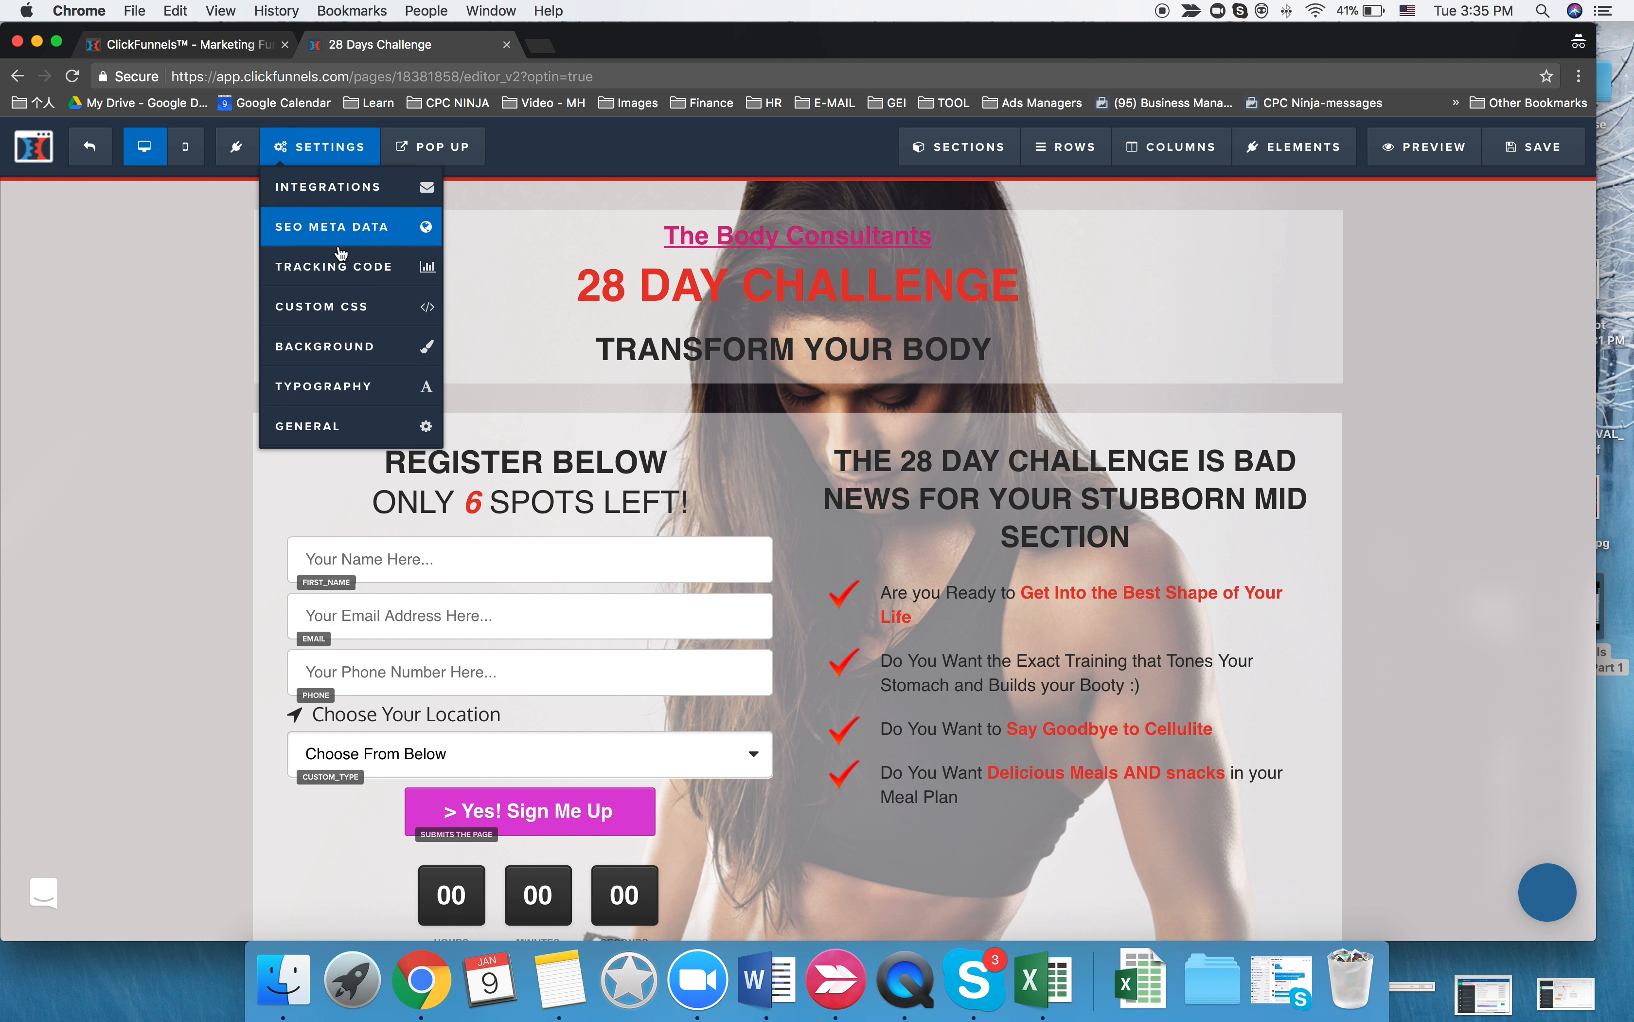
- In the mobile layout, try a 24px mobile size on the "28 DAY CHALLENGE" headline, restore it to 25px and save the page
{"action": "left_click", "coordinate": [185, 147]}
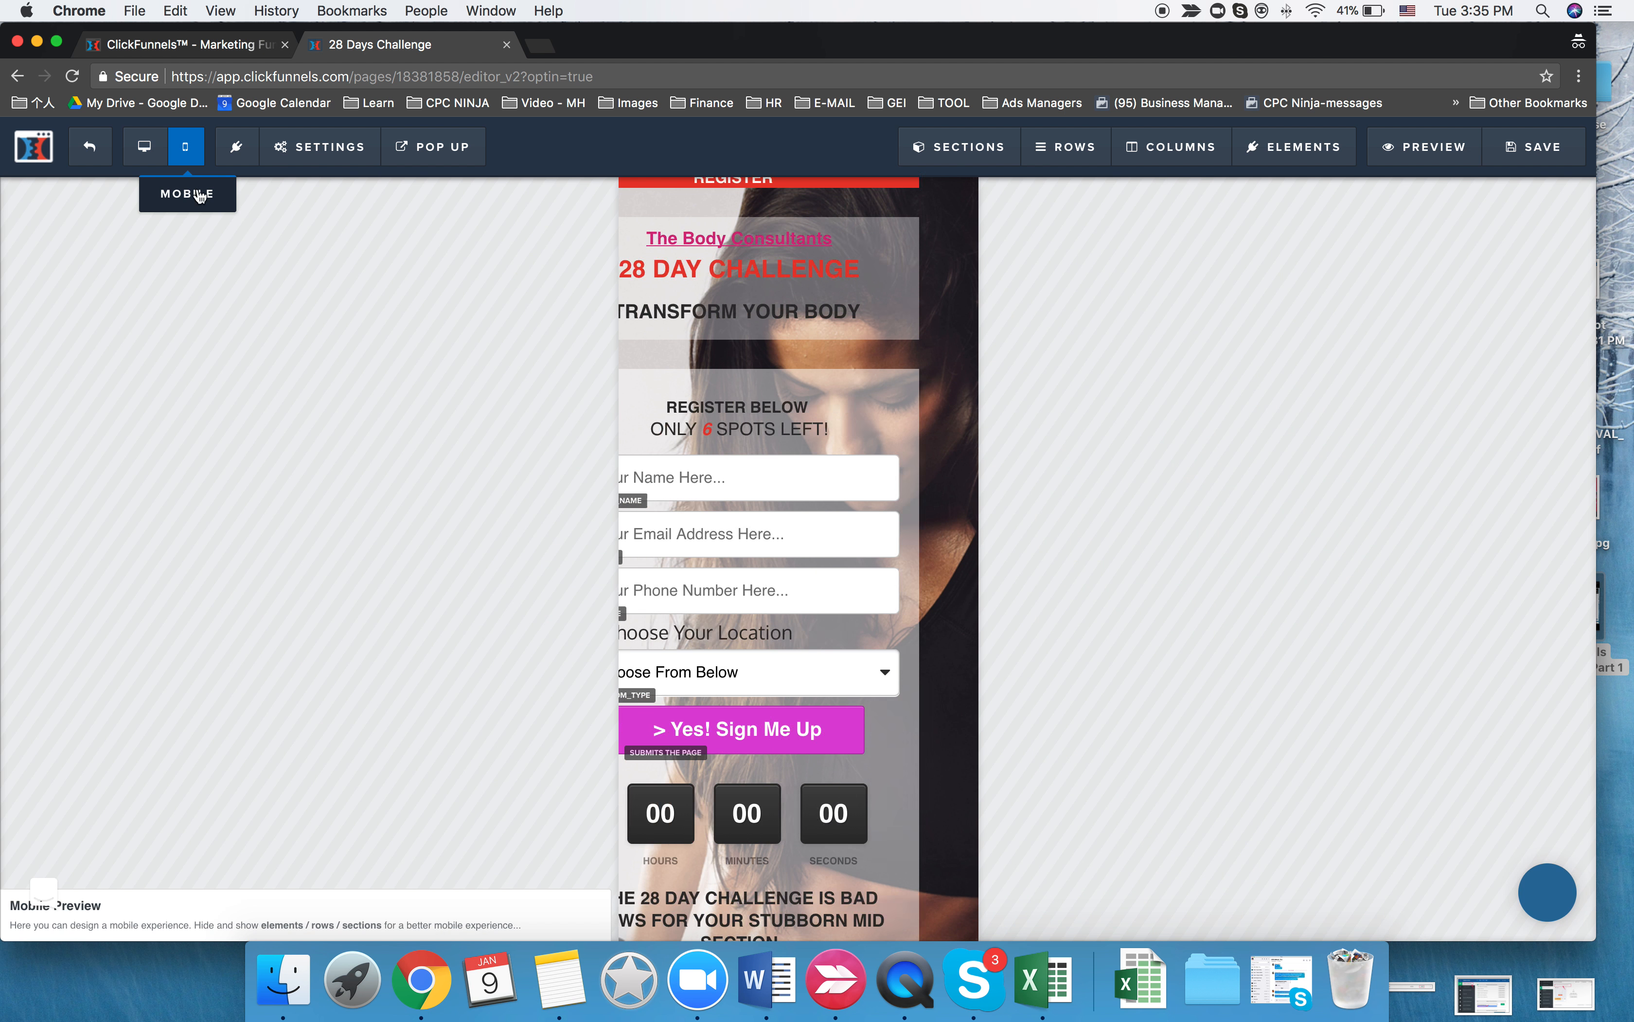
{"action": "left_click", "coordinate": [789, 242]}
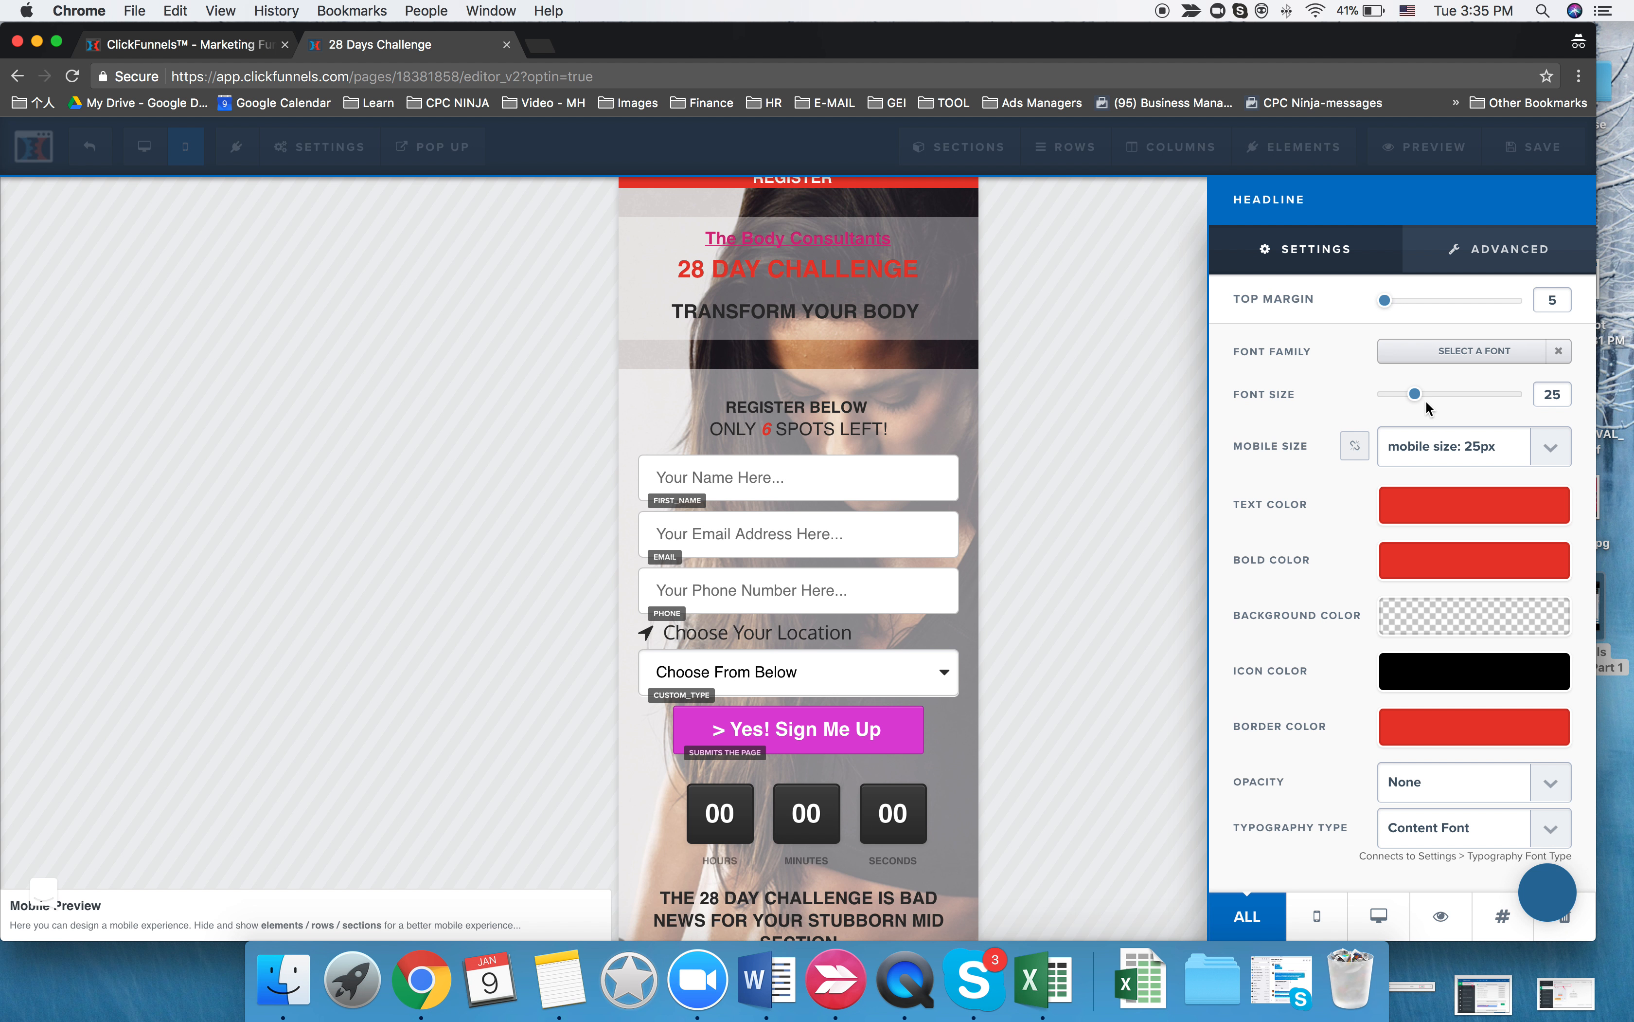
{"action": "left_click", "coordinate": [1440, 454]}
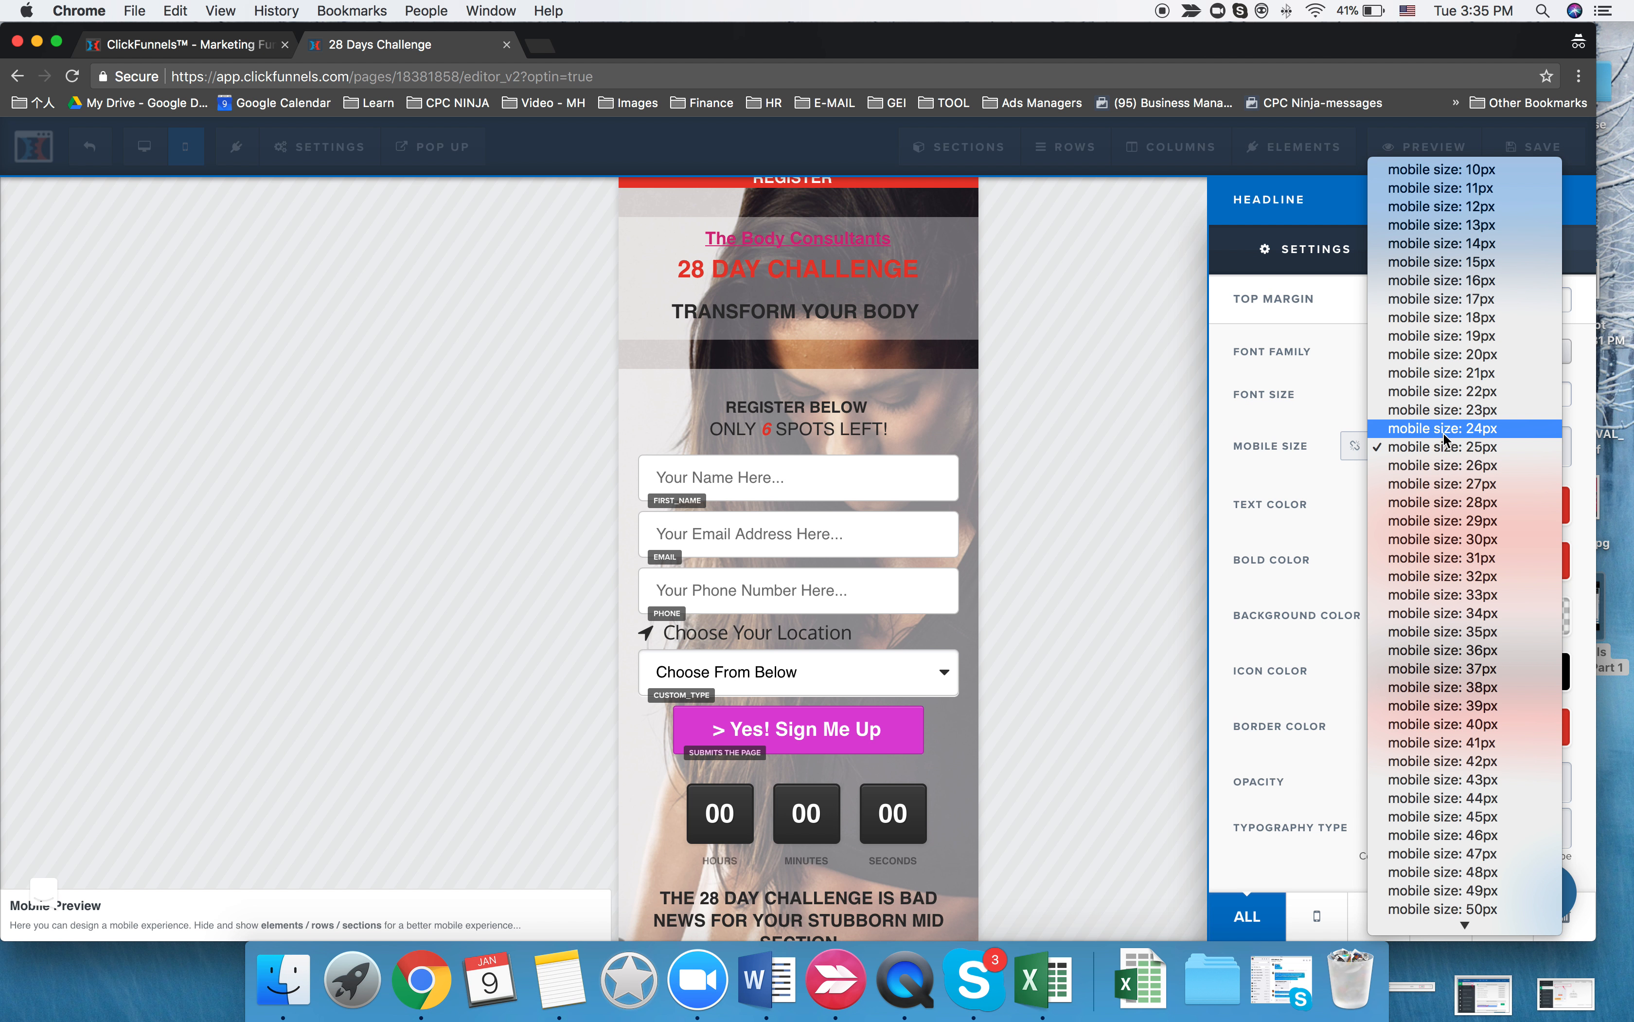
{"action": "left_click", "coordinate": [1442, 428]}
{"action": "left_click", "coordinate": [1441, 452]}
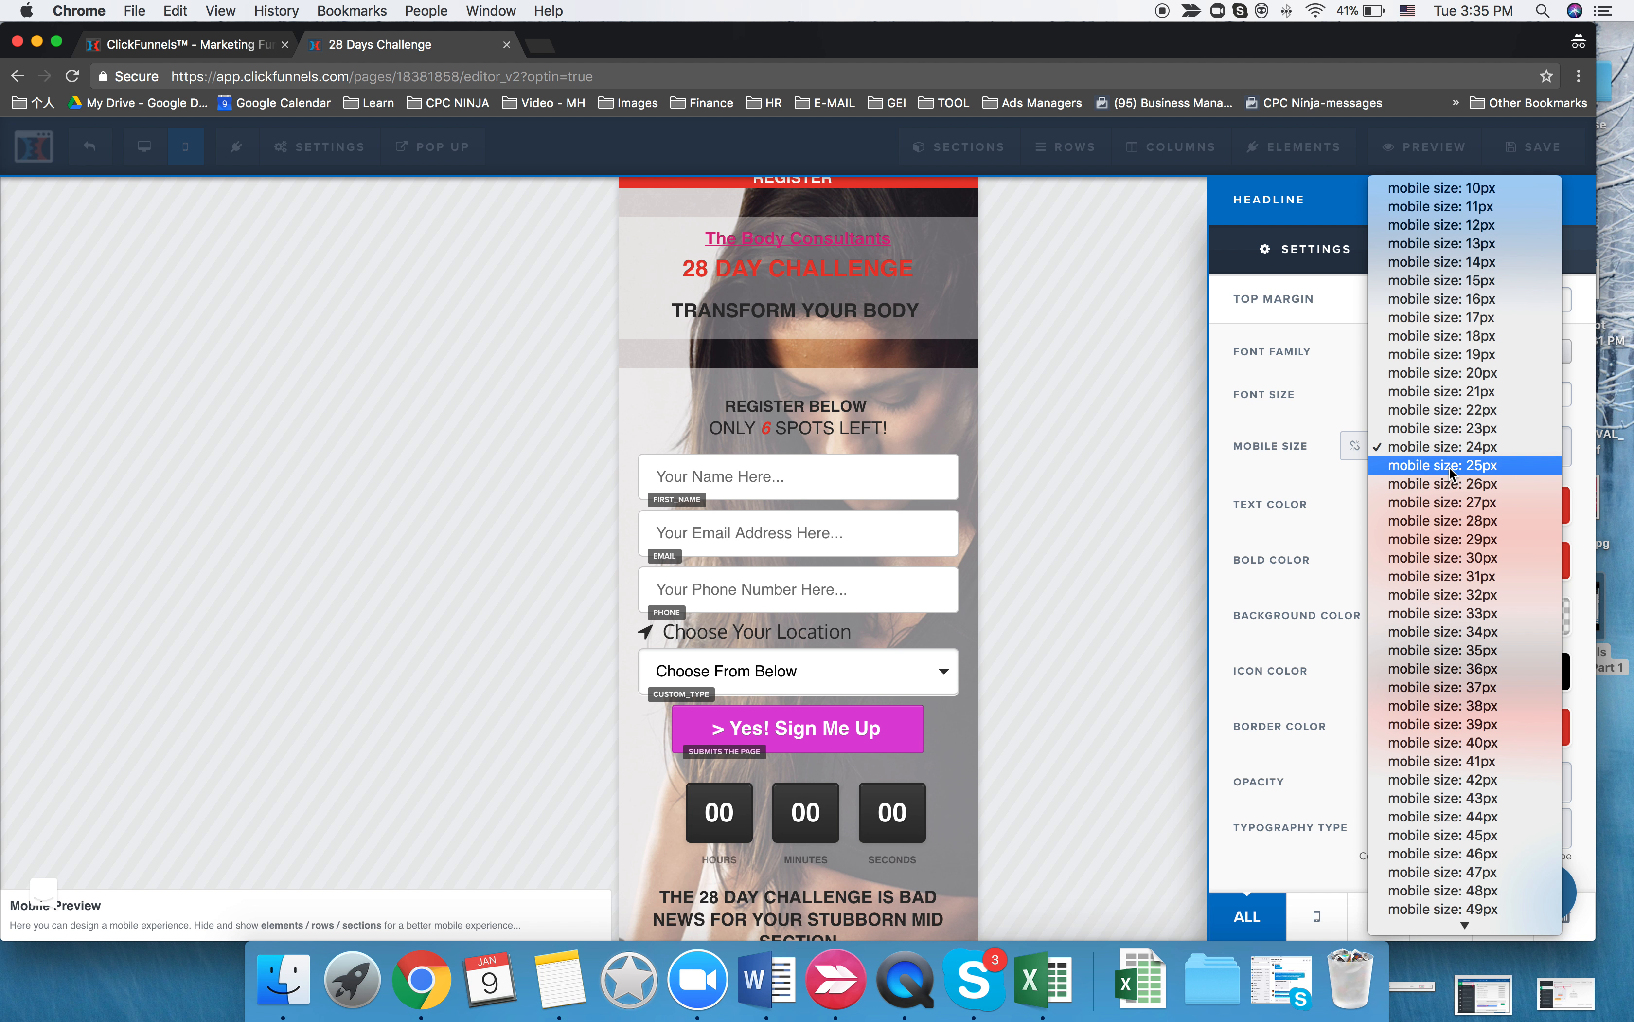
{"action": "left_click", "coordinate": [1452, 466]}
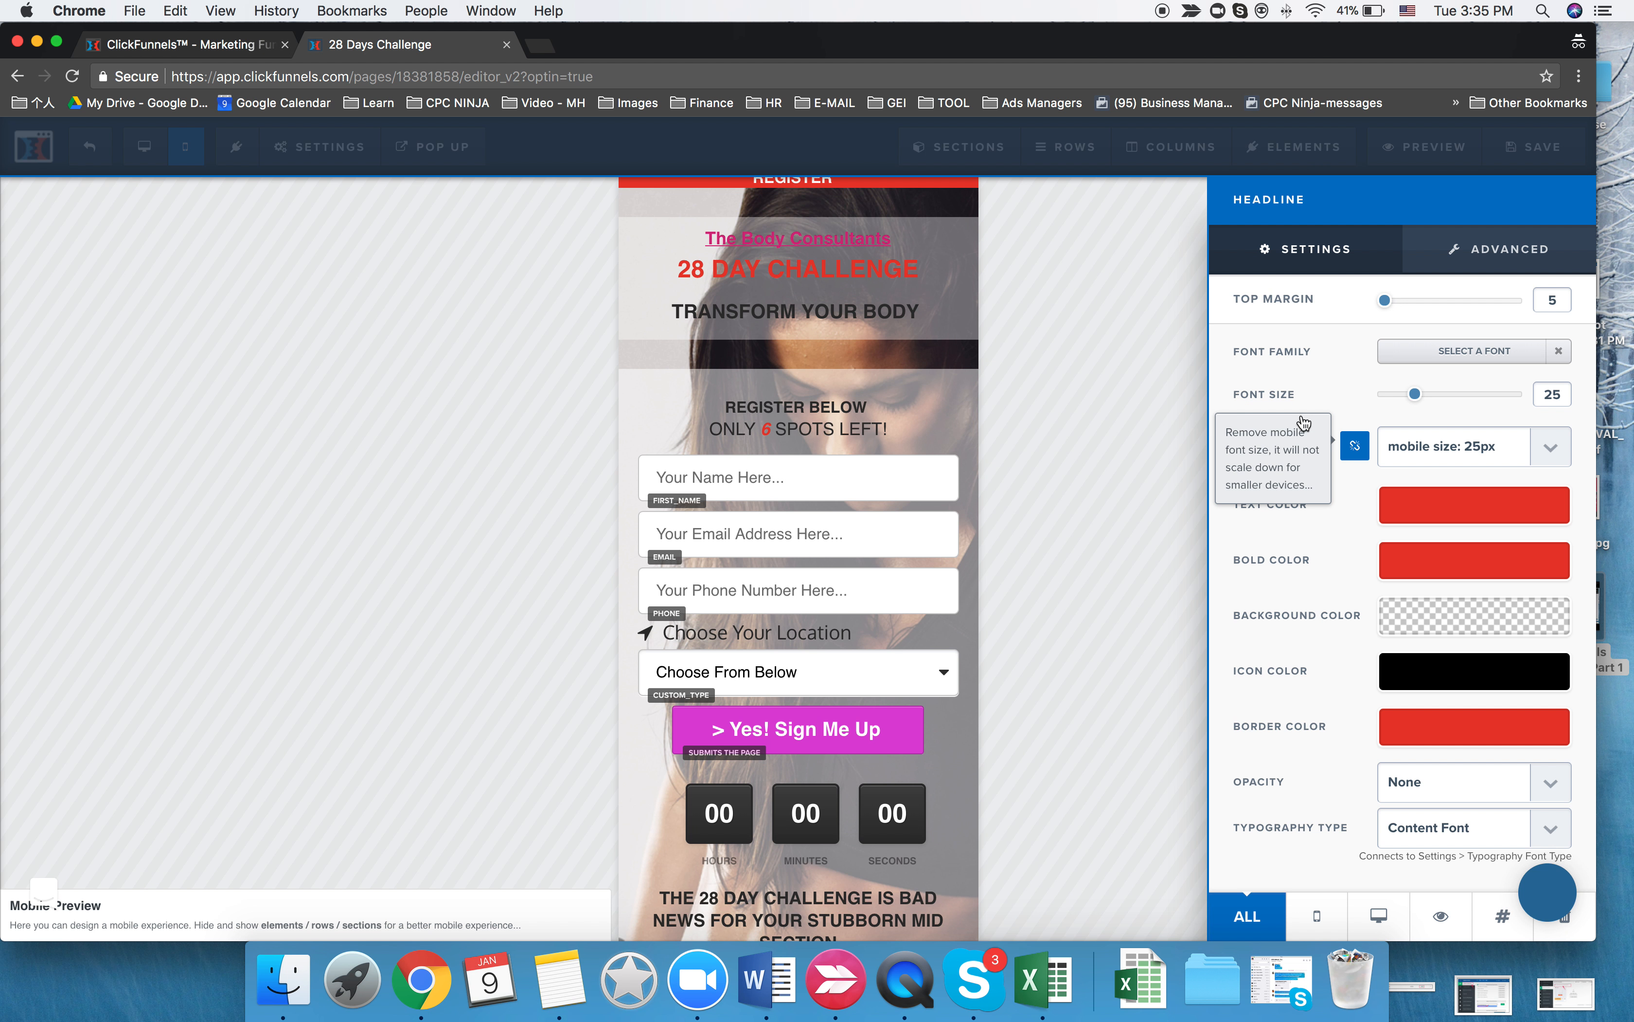
{"action": "left_click", "coordinate": [1135, 427]}
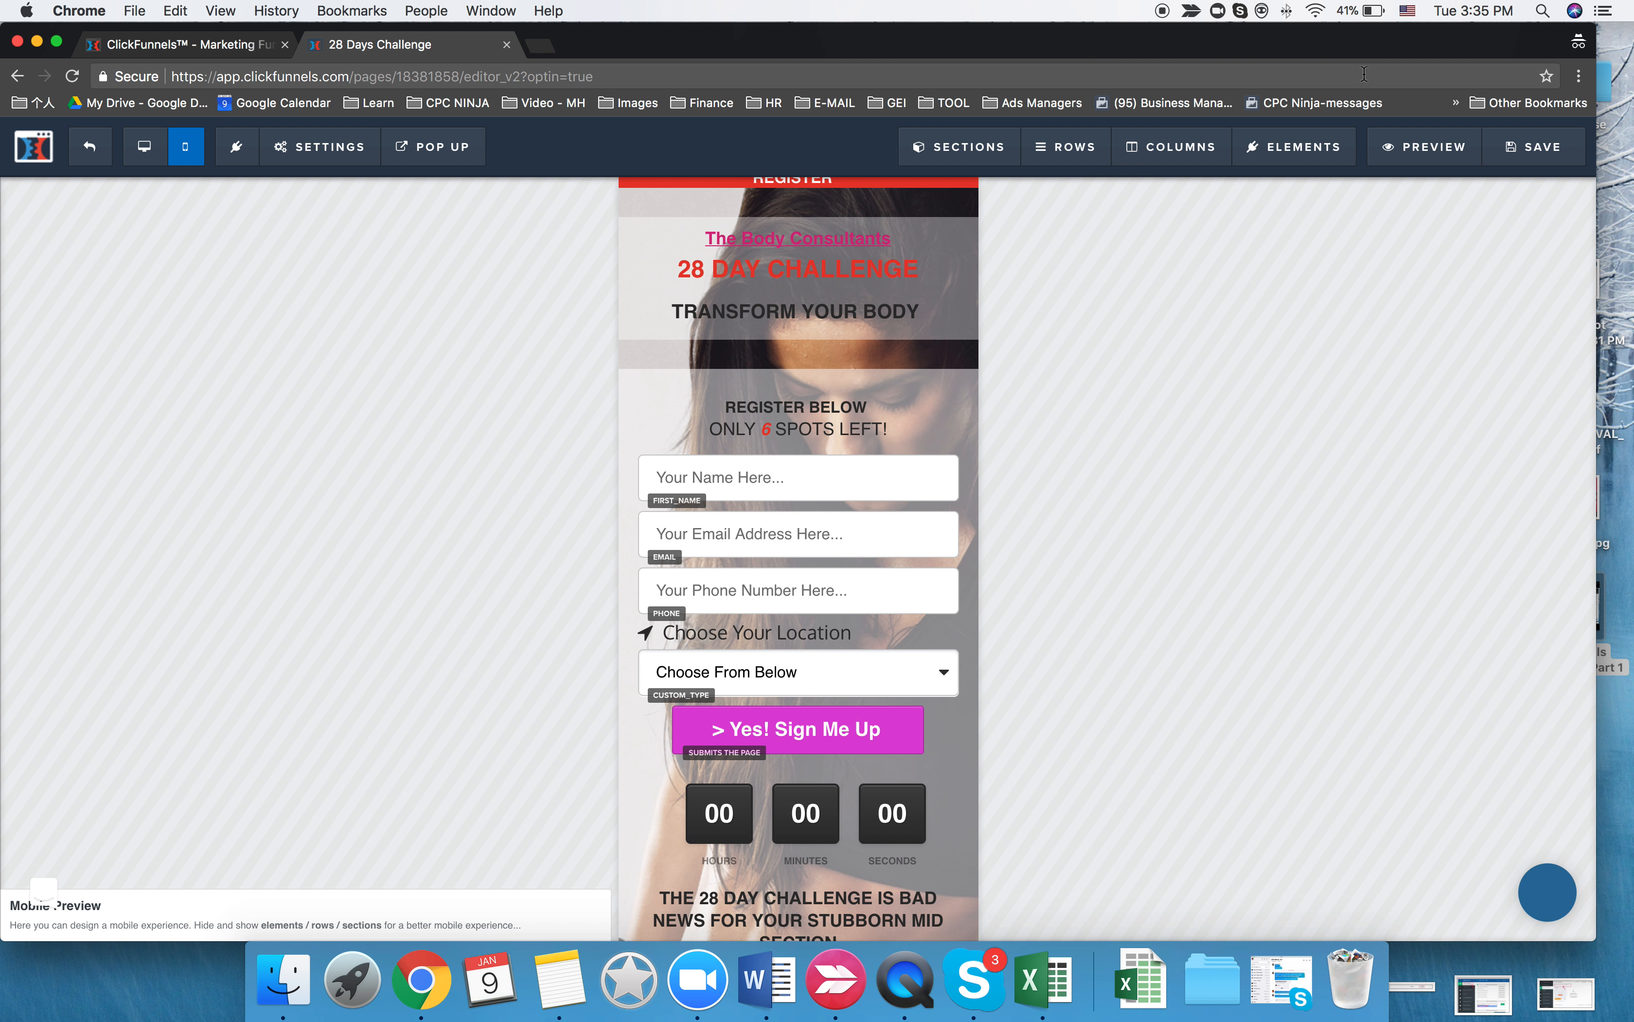
{"action": "left_click", "coordinate": [1536, 155]}
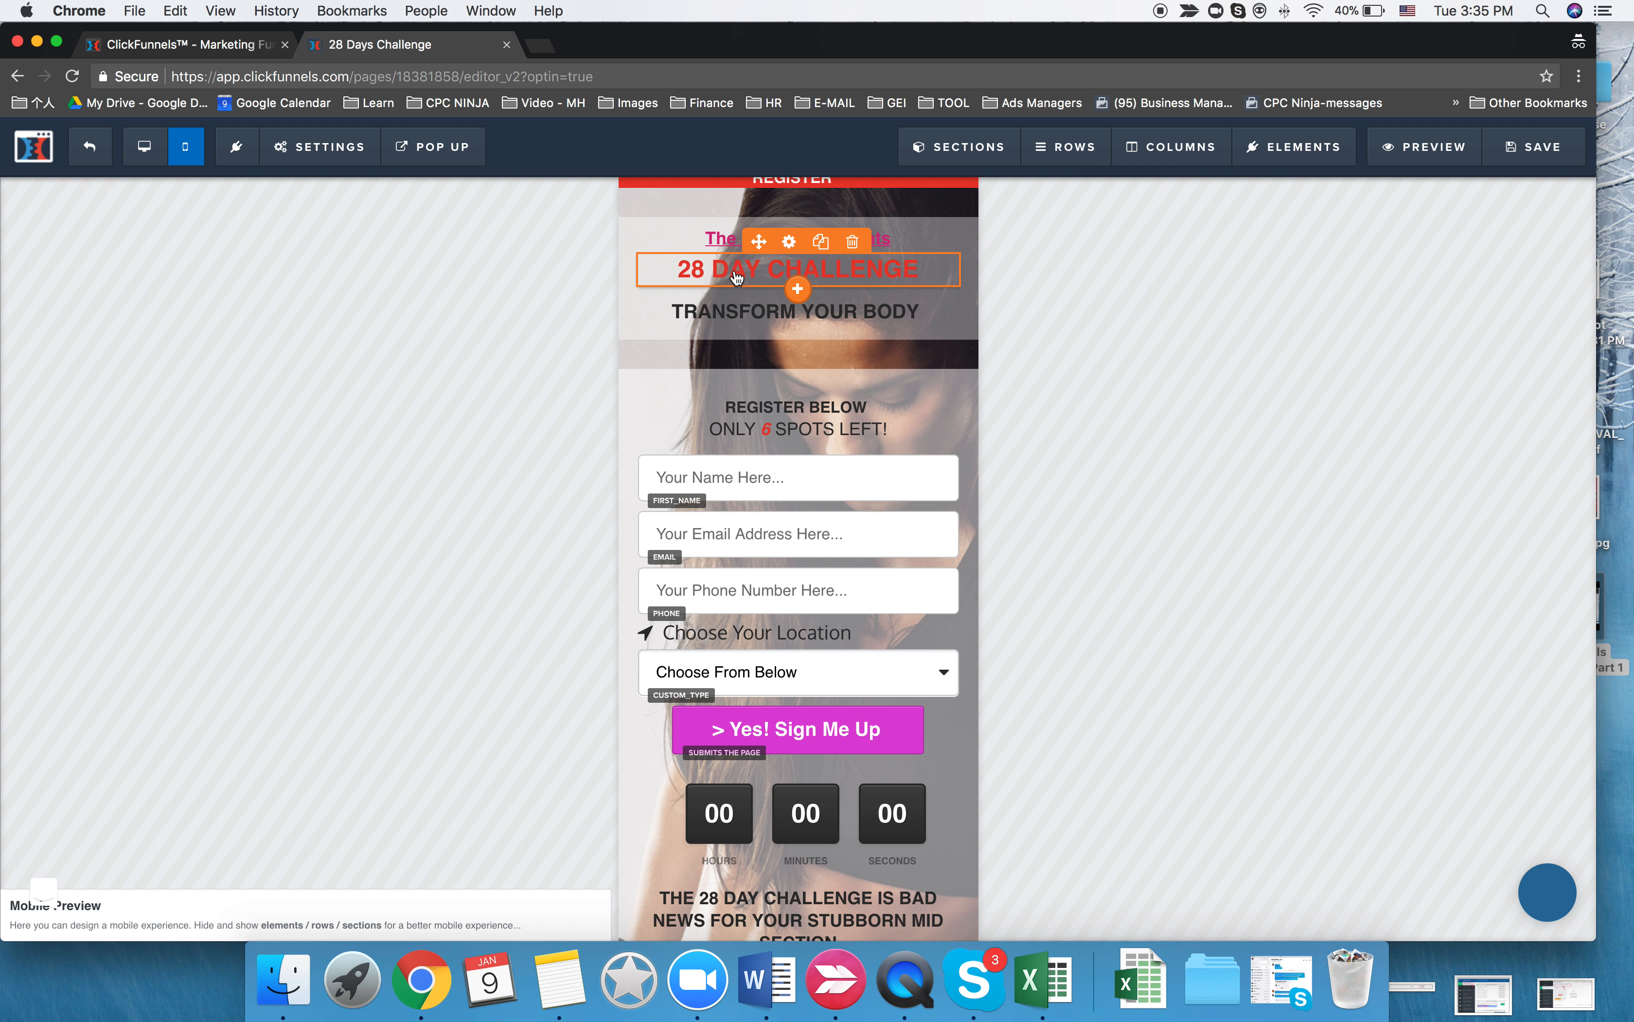
- Check the landing page's training, nutrition and support sections in the mobile layout, and return to the header
{"action": "left_click", "coordinate": [638, 406]}
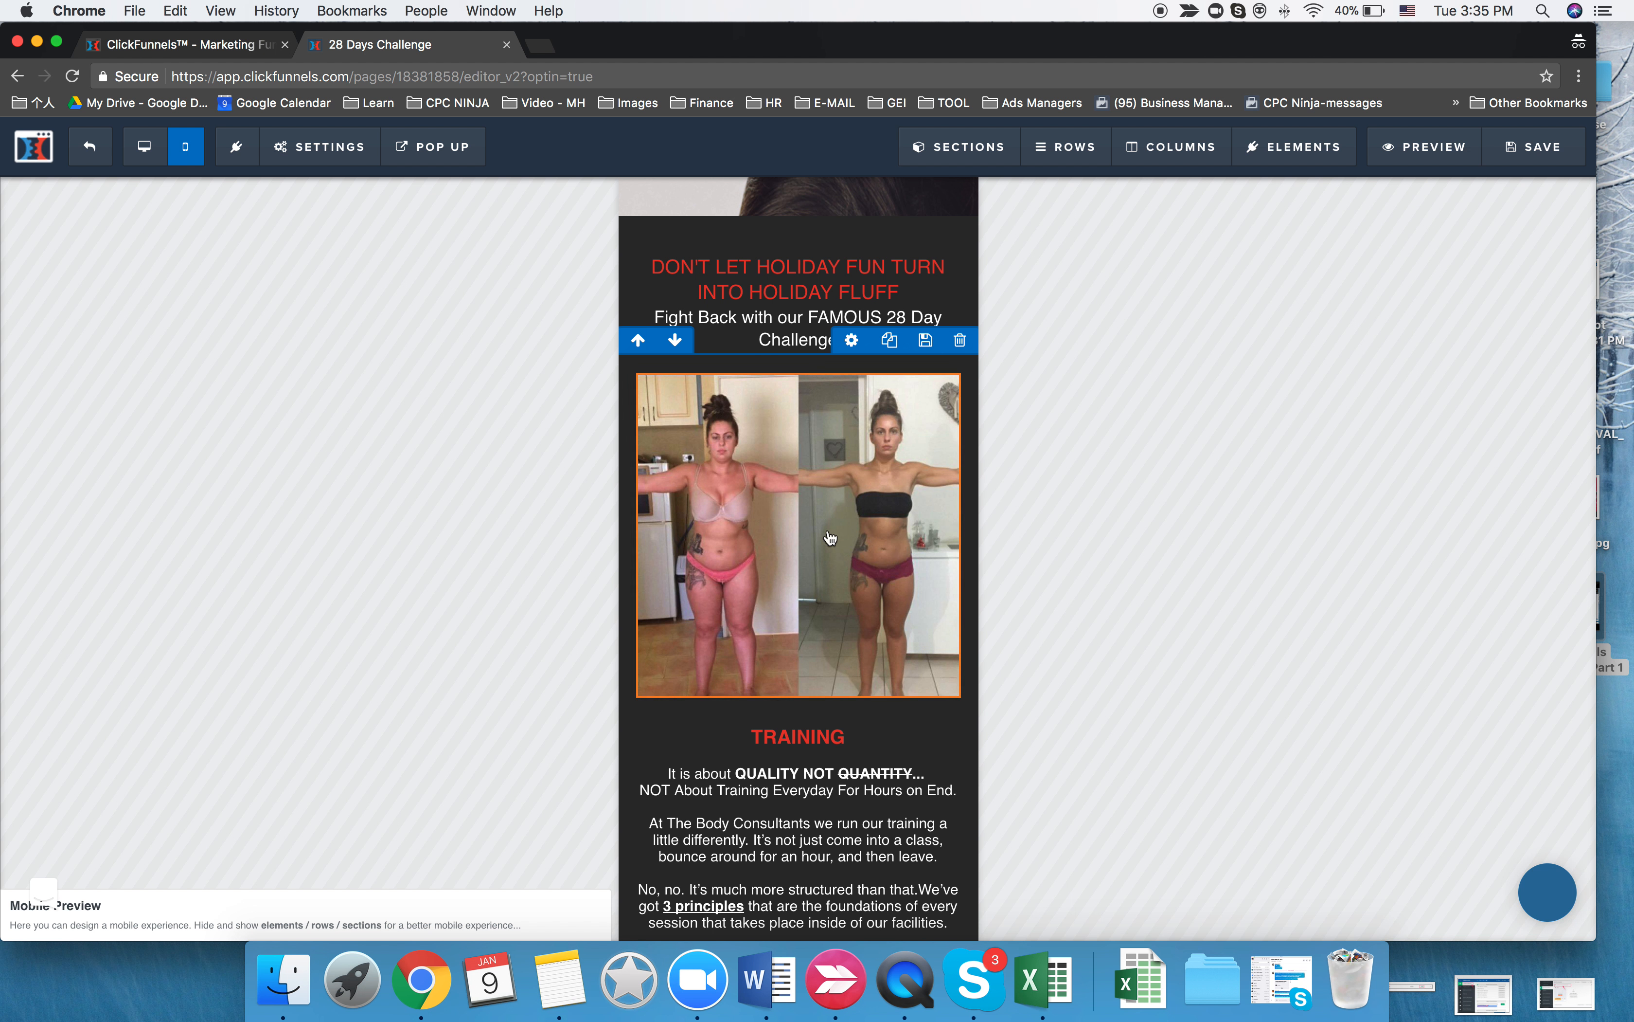
{"action": "scroll", "coordinate": [795, 693], "scroll_direction": "down", "scroll_amount": 10}
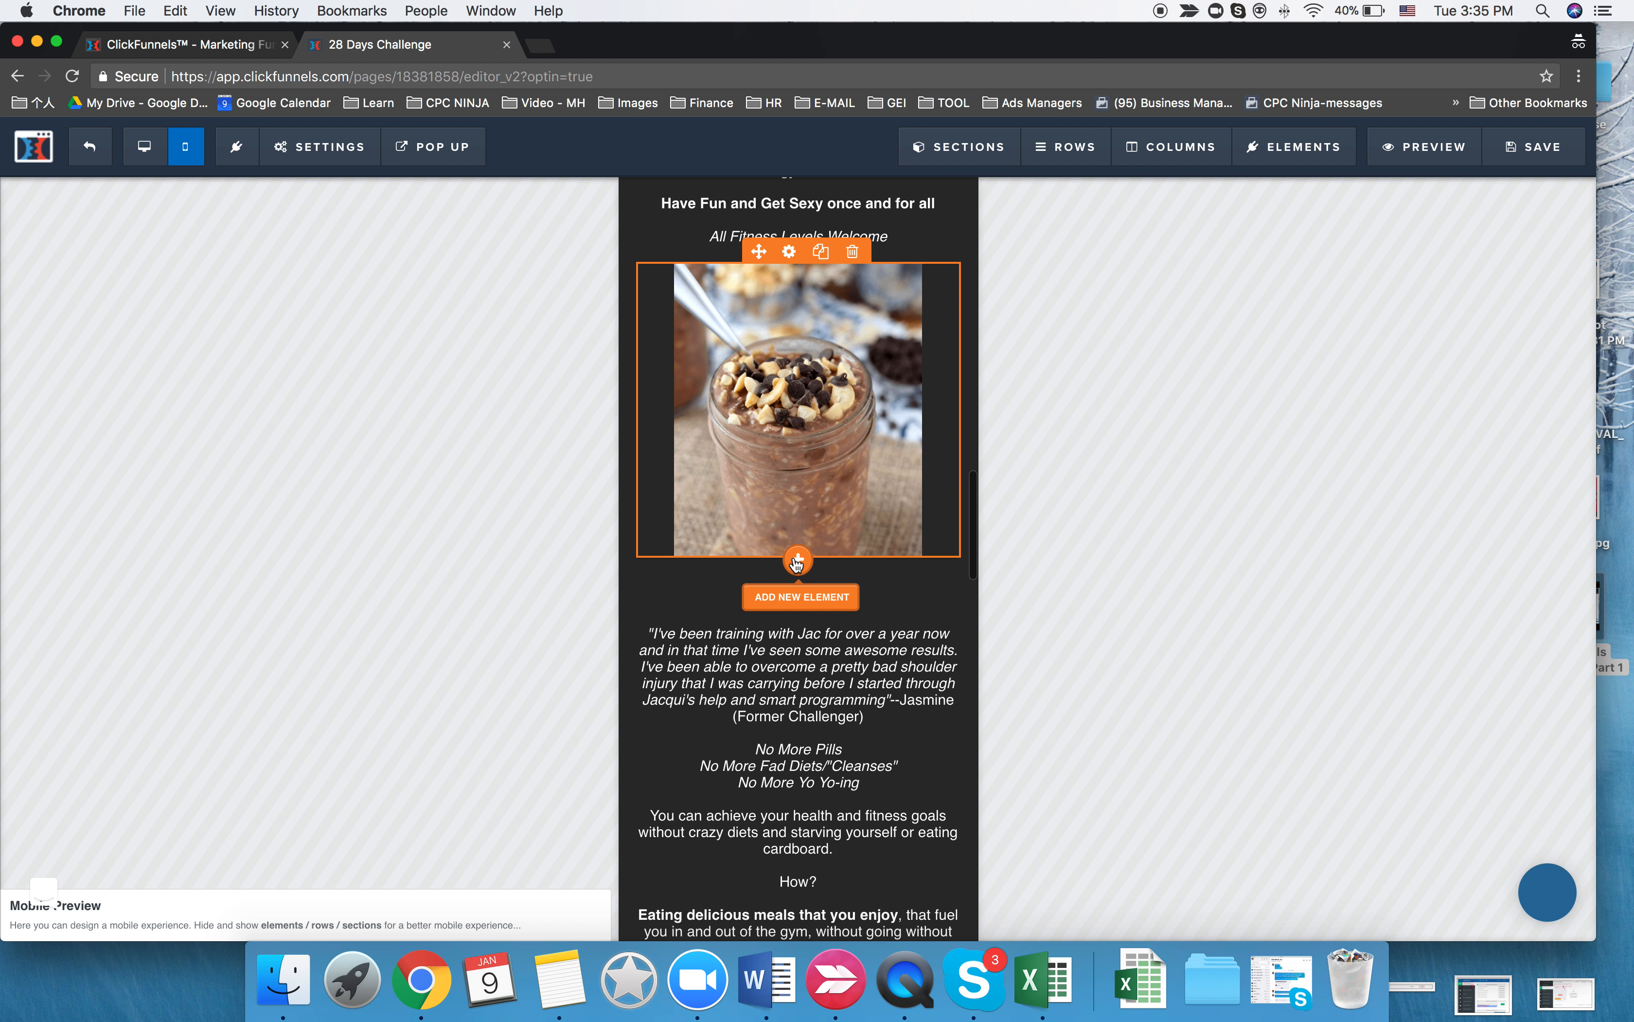
{"action": "scroll", "coordinate": [796, 564], "scroll_direction": "down", "scroll_amount": 5}
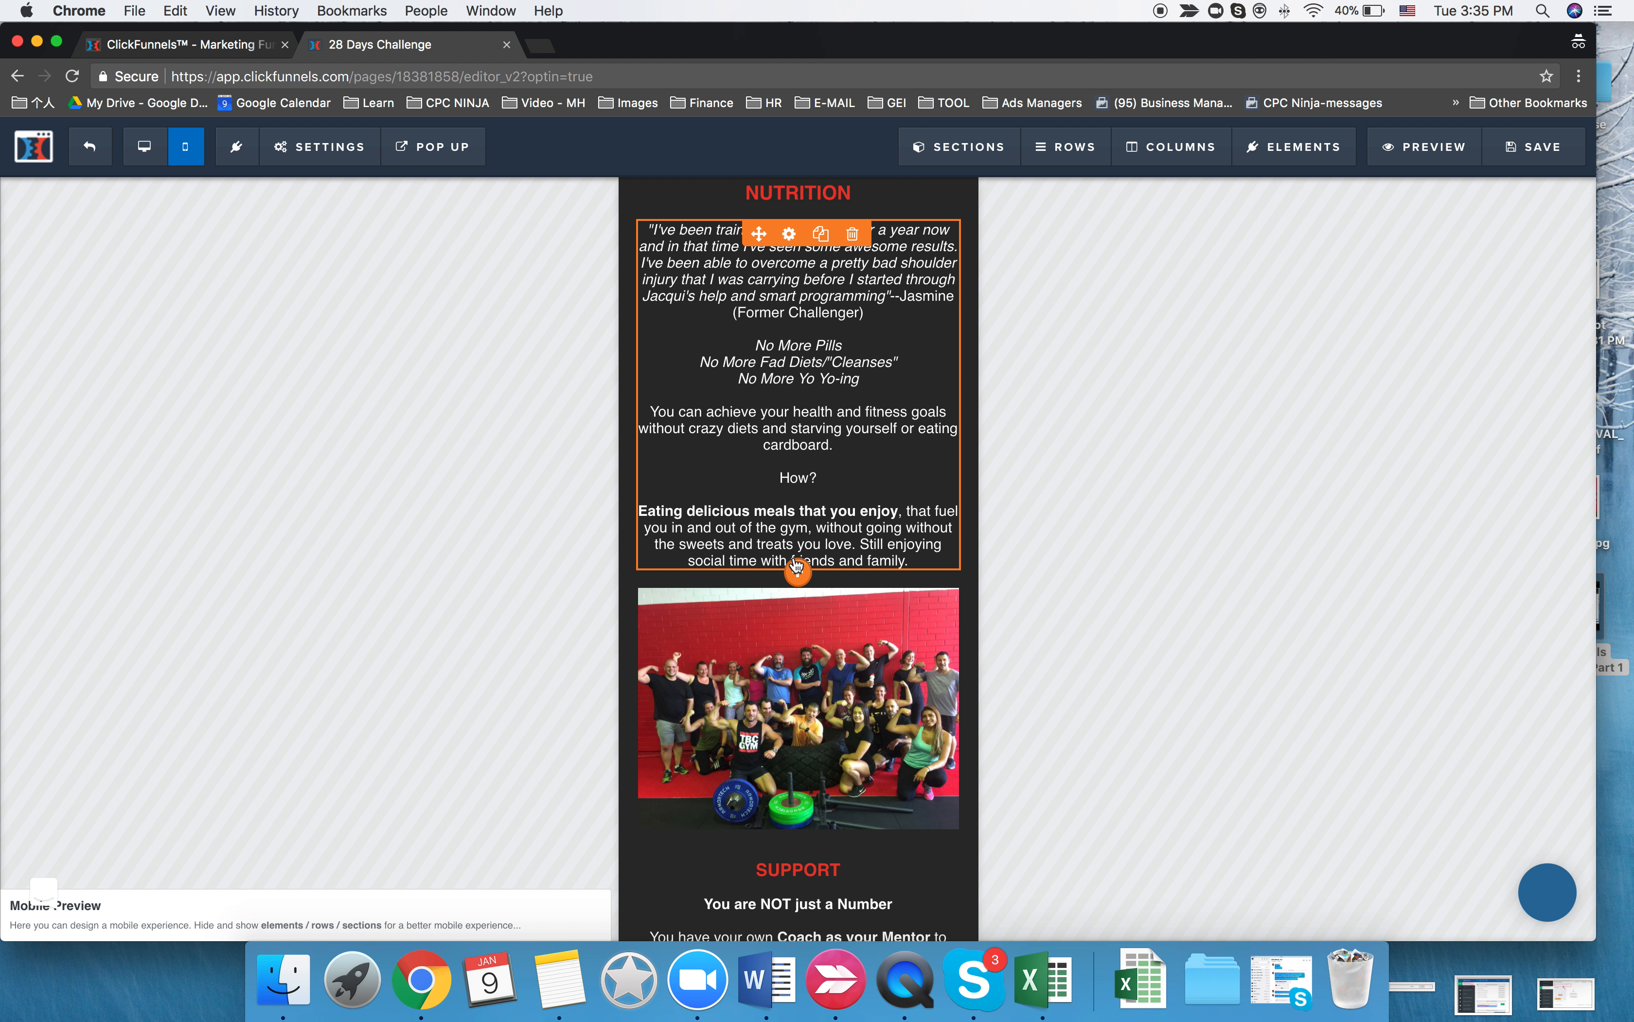
{"action": "scroll", "coordinate": [797, 566], "scroll_direction": "up", "scroll_amount": 20}
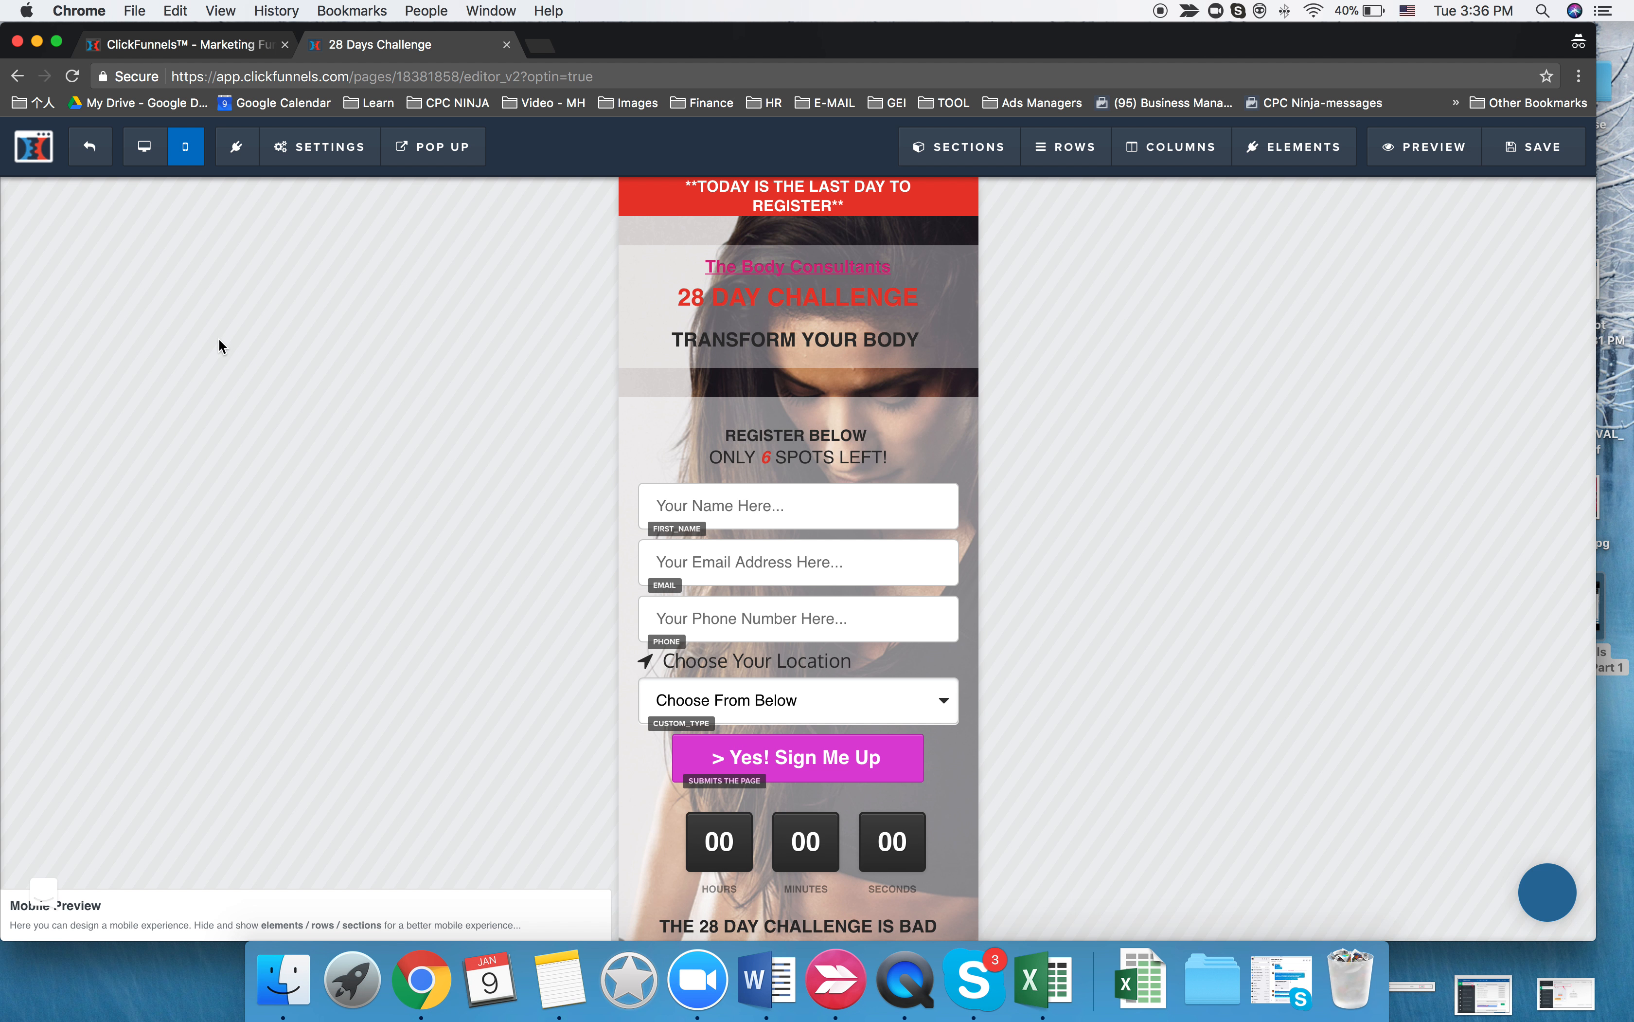
- Leave the landing page, open the Thank You page in the editor, and select the URL of its "Follow Us" link
{"action": "left_click", "coordinate": [90, 146]}
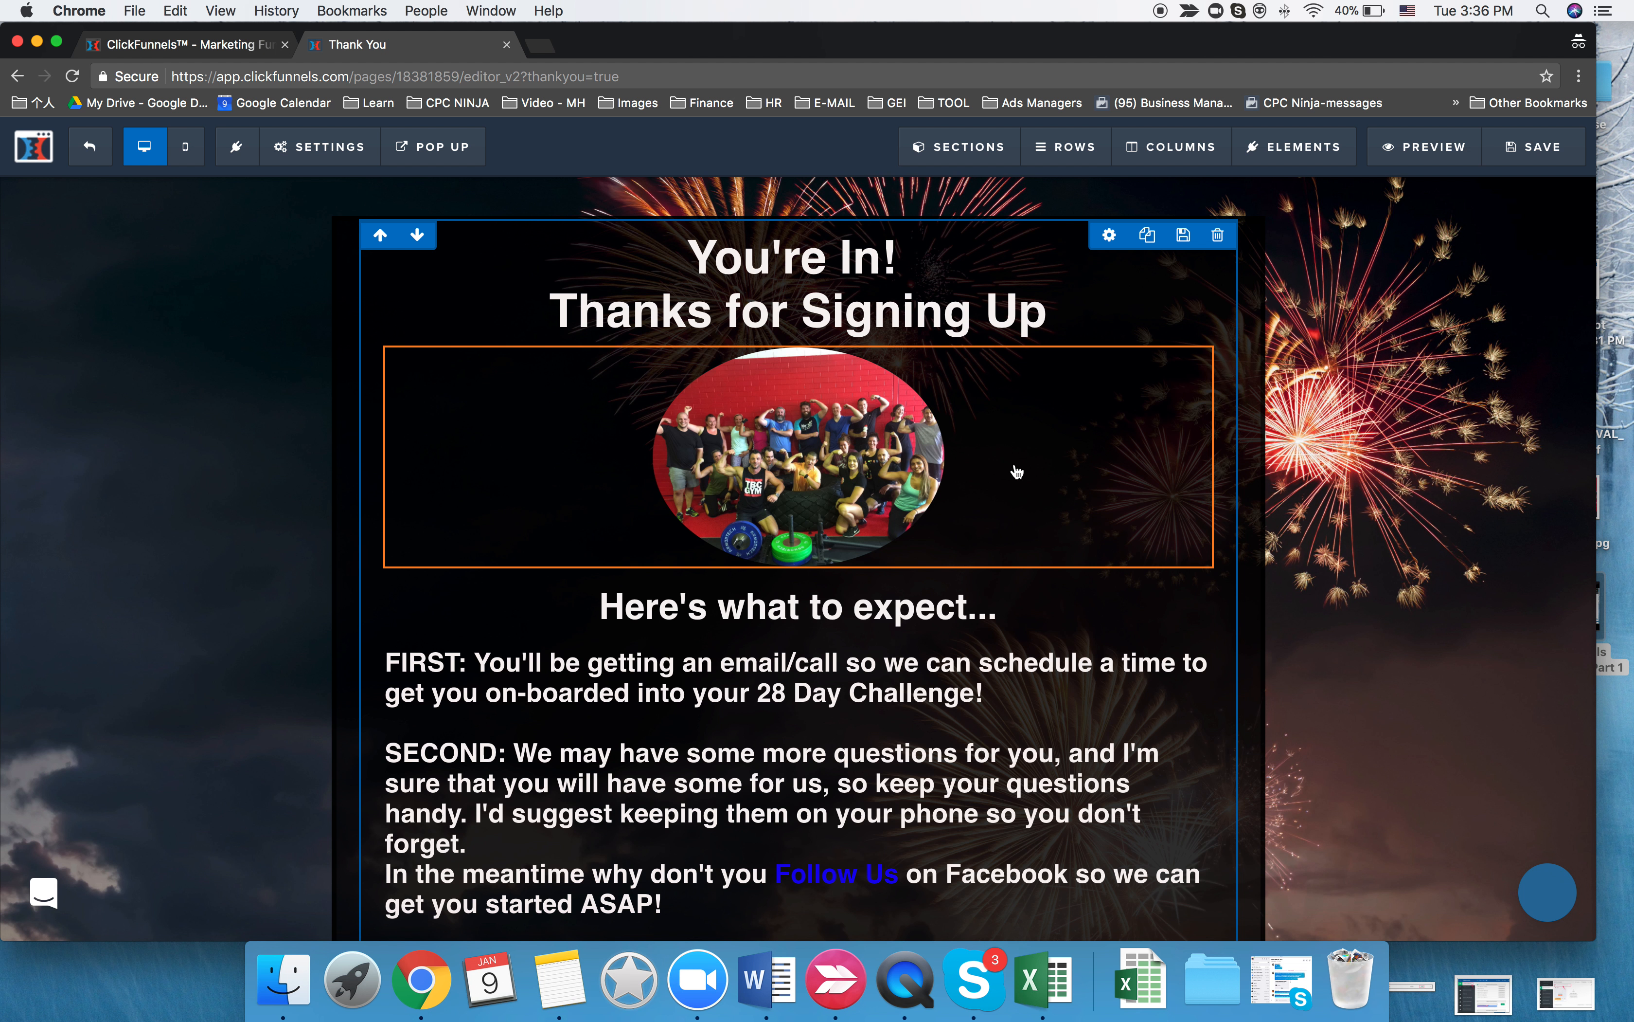
{"action": "scroll", "coordinate": [780, 611], "scroll_direction": "down", "scroll_amount": 3}
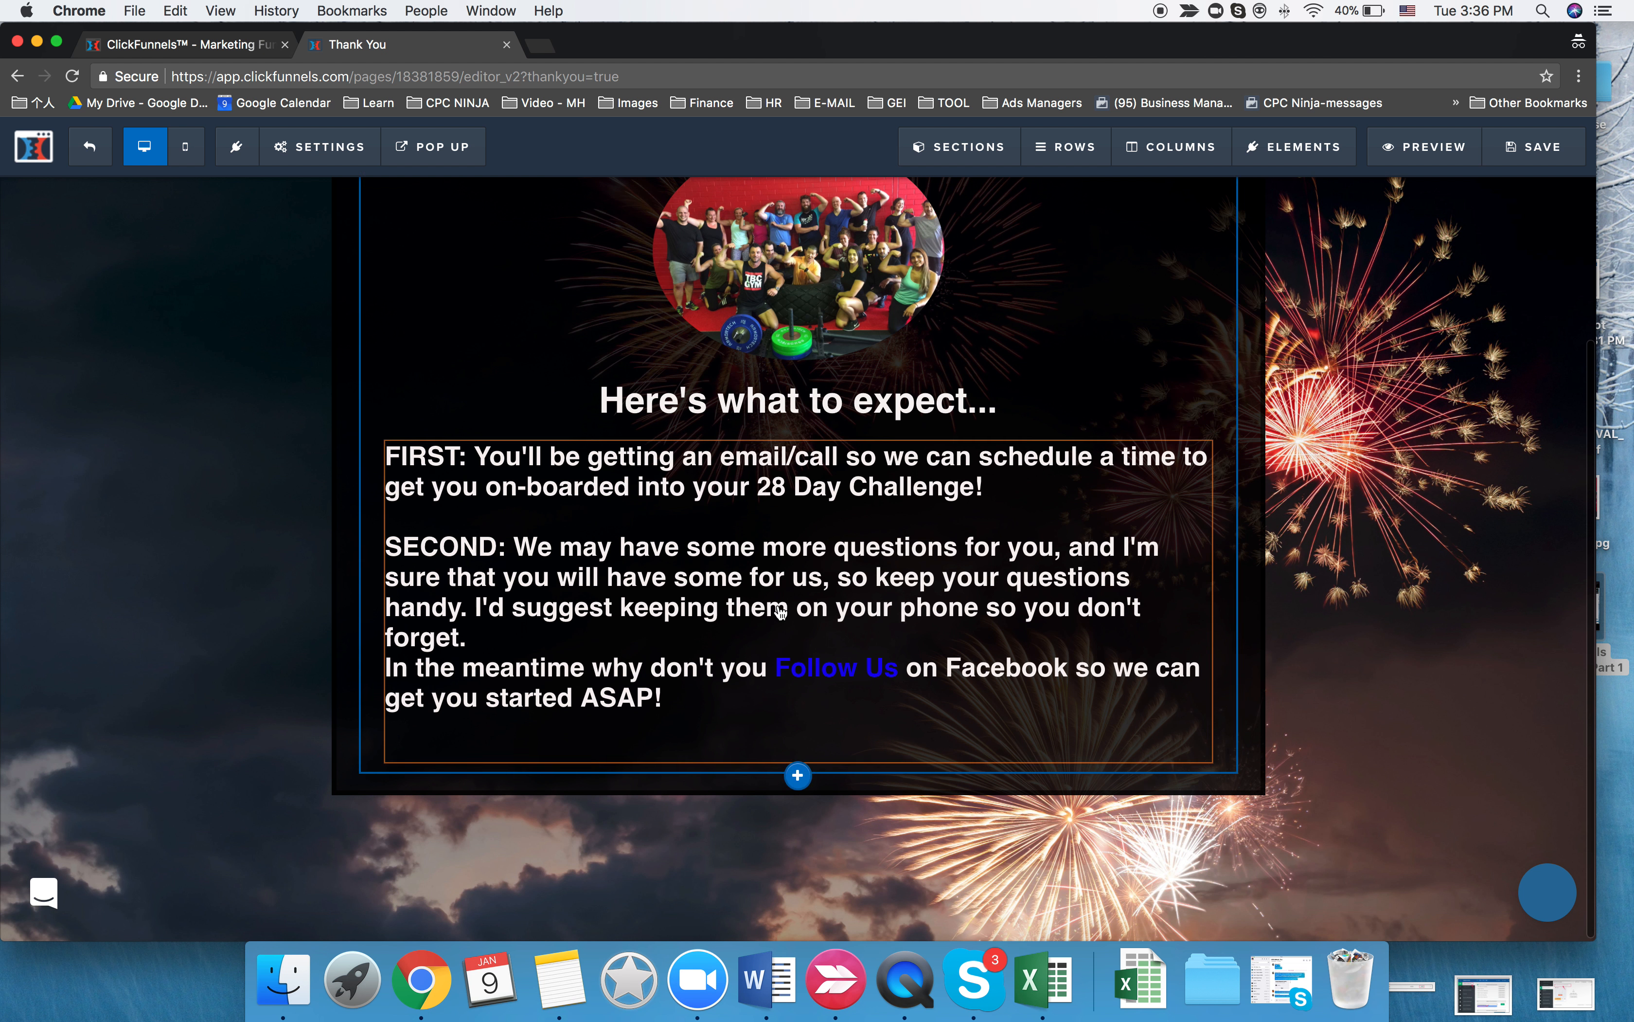
{"action": "left_click", "coordinate": [798, 671]}
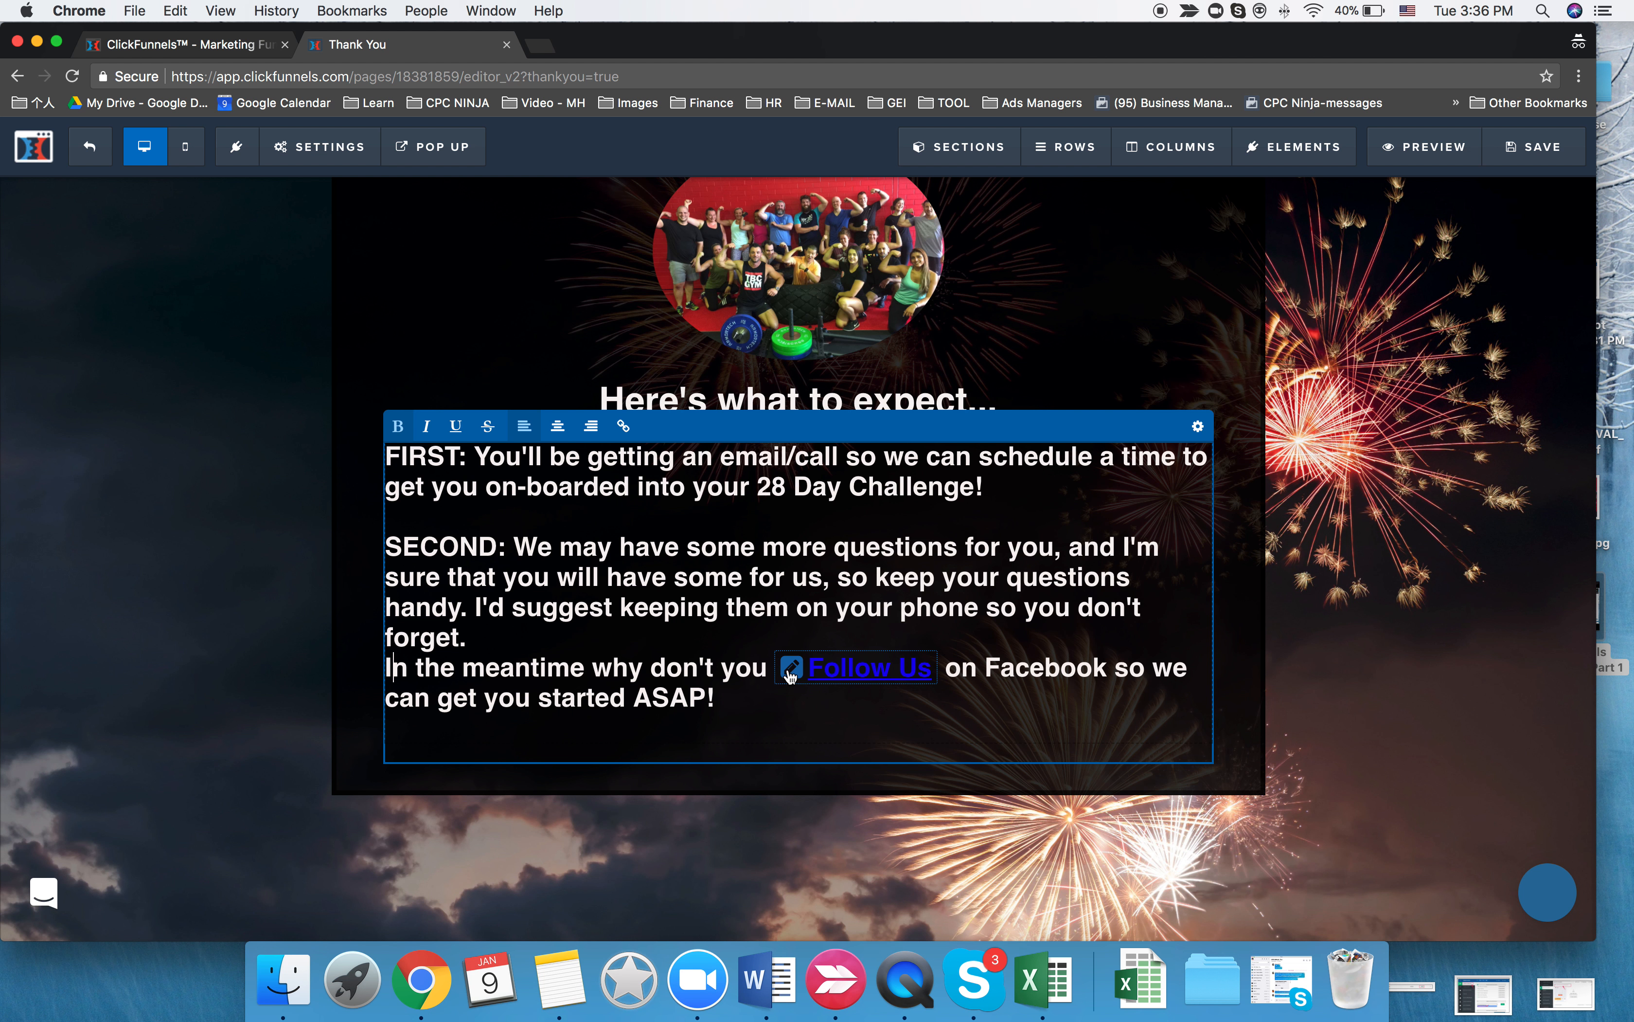
{"action": "left_click", "coordinate": [791, 668]}
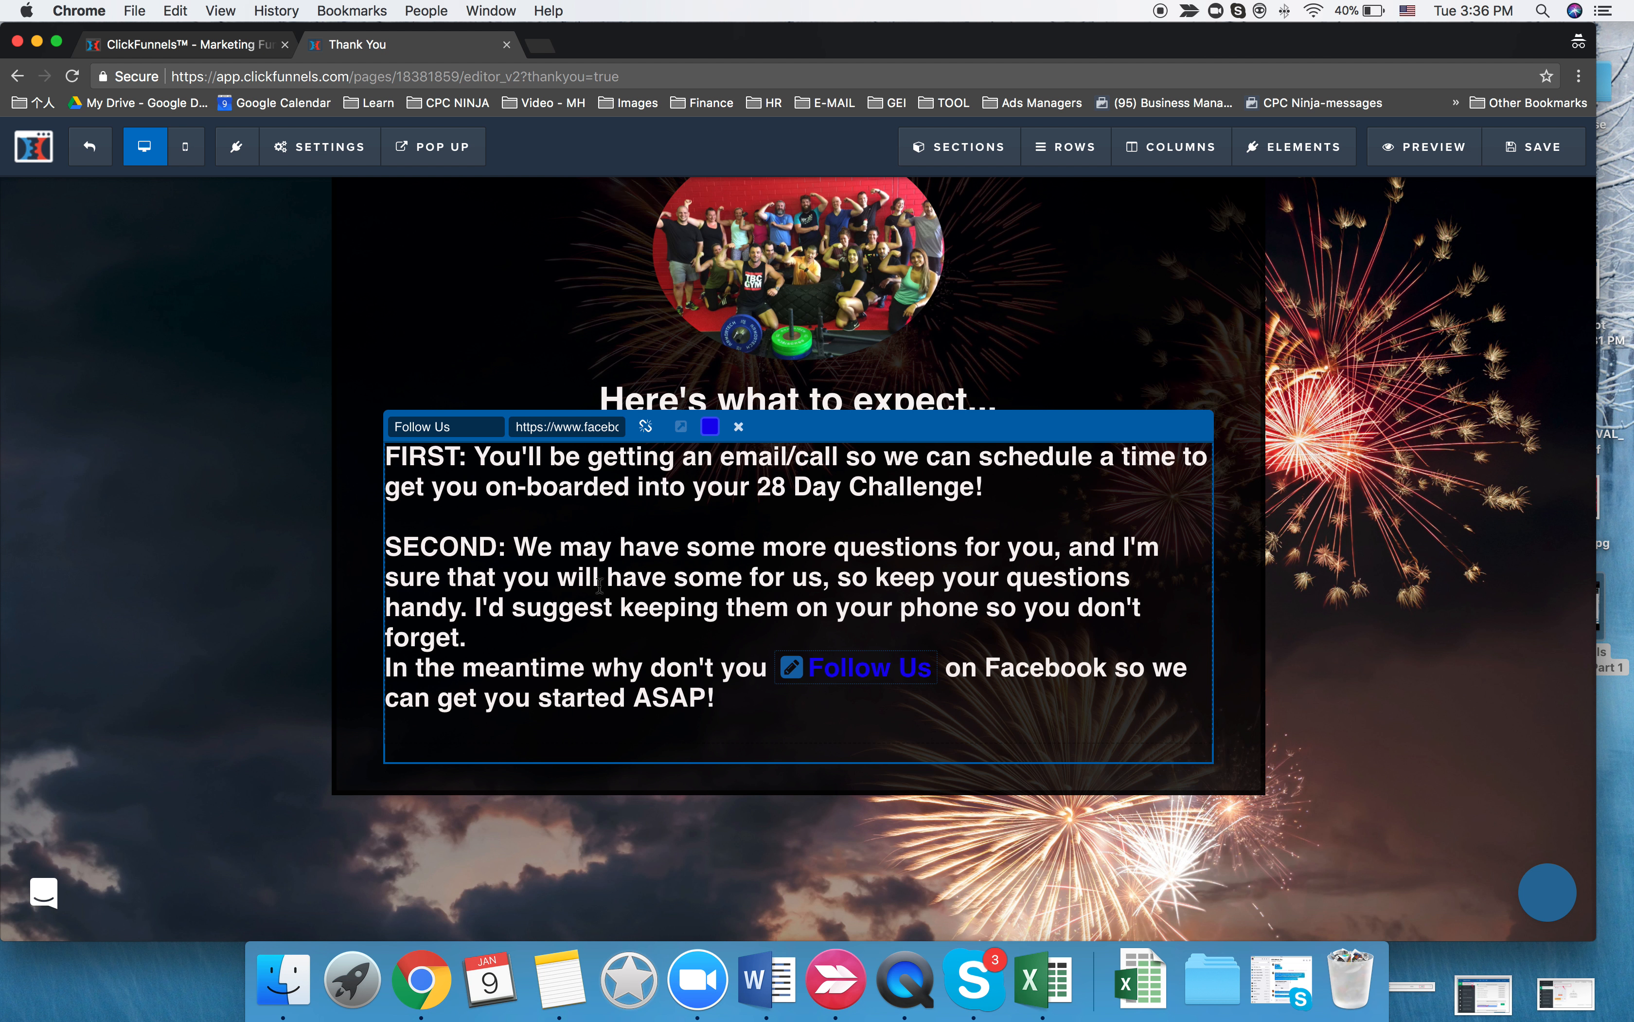
{"action": "left_click", "coordinate": [553, 422]}
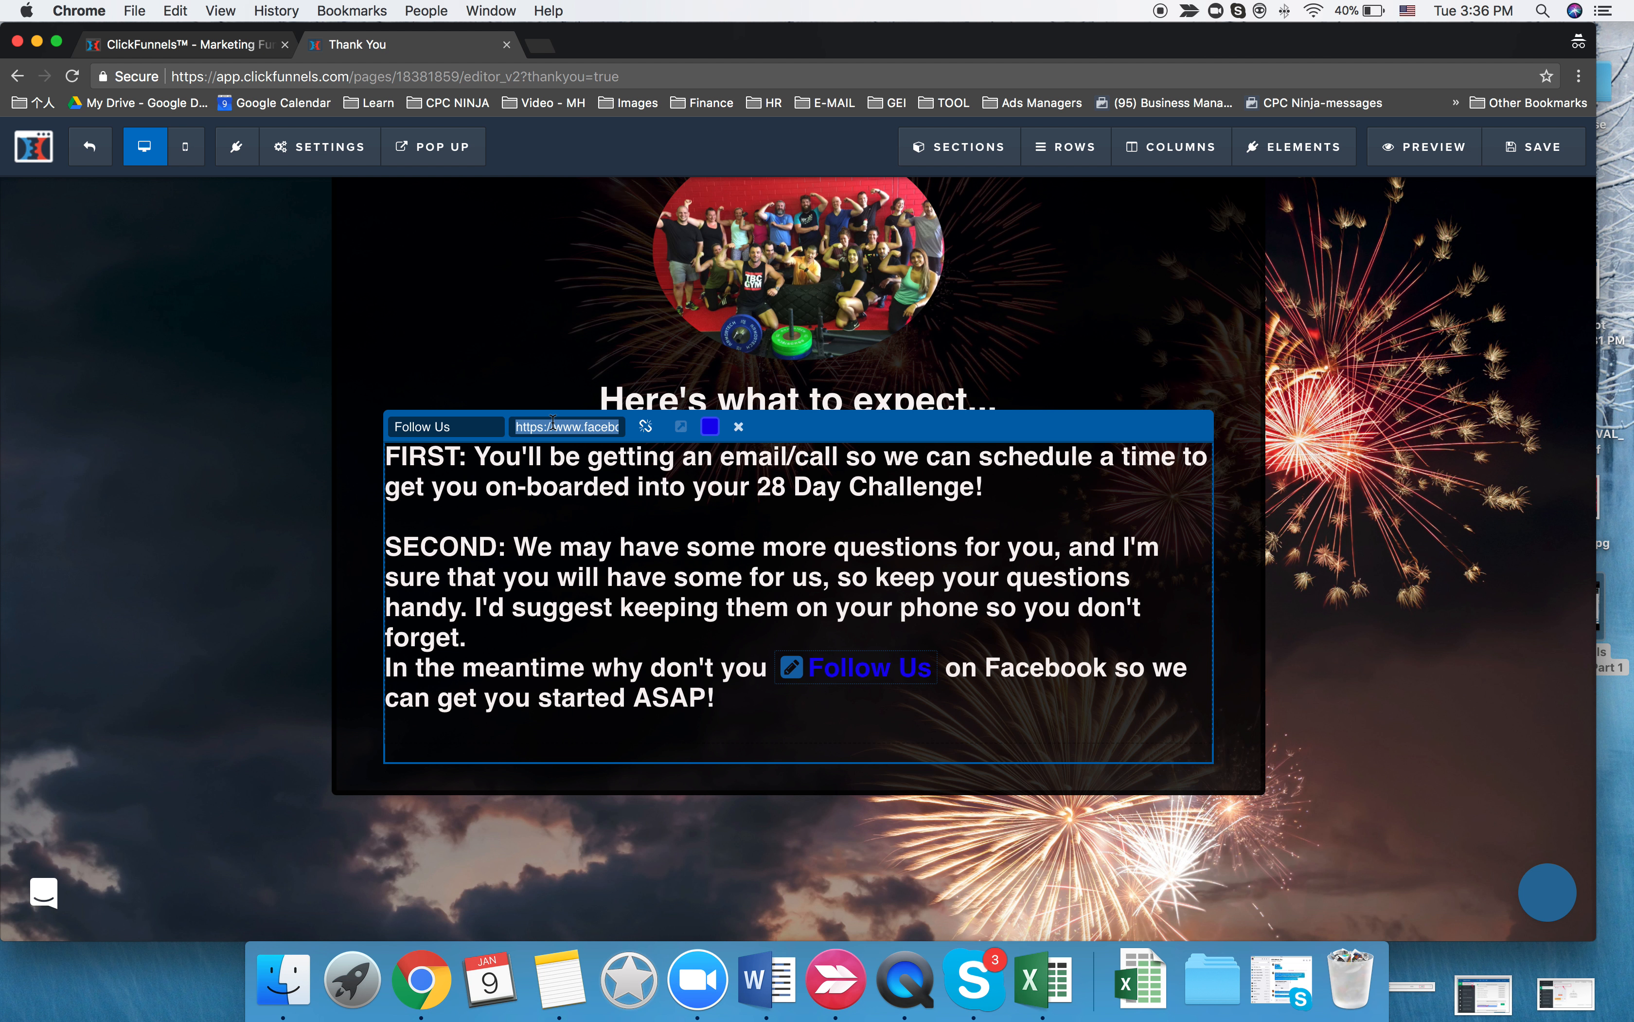
{"action": "key", "text": "ctrl+Left"}
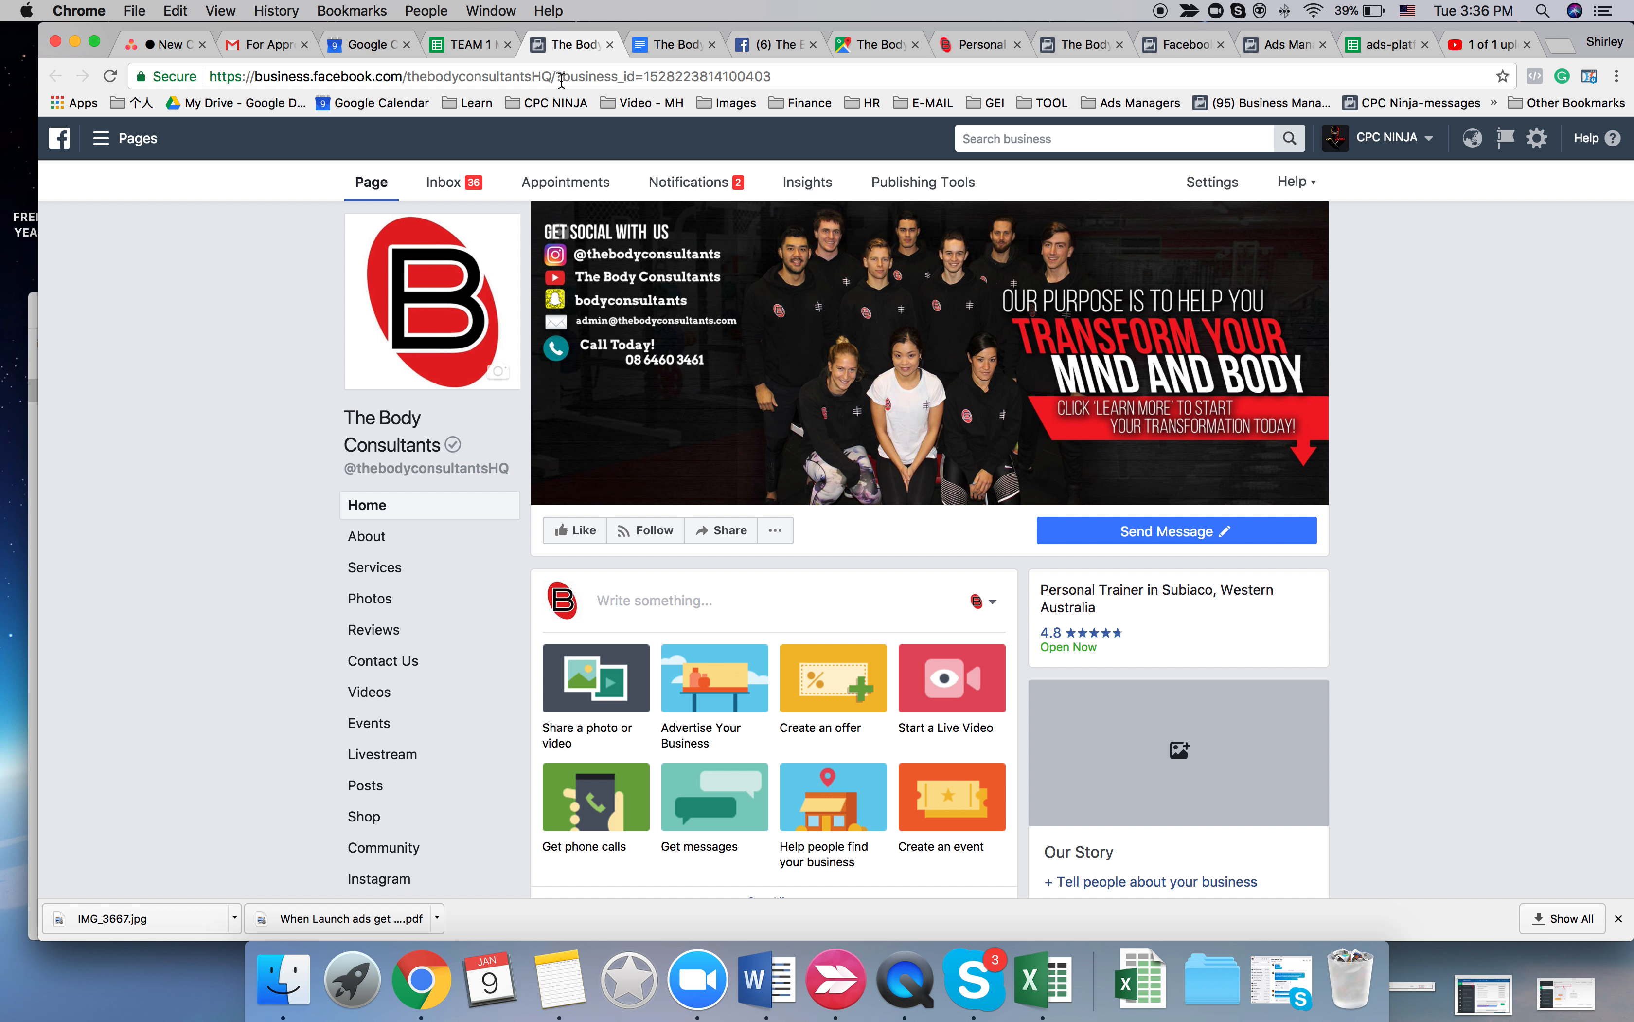
{"action": "left_click_drag", "start_coordinate": [557, 76], "coordinate": [773, 78]}
{"action": "key", "text": "BackSpace"}
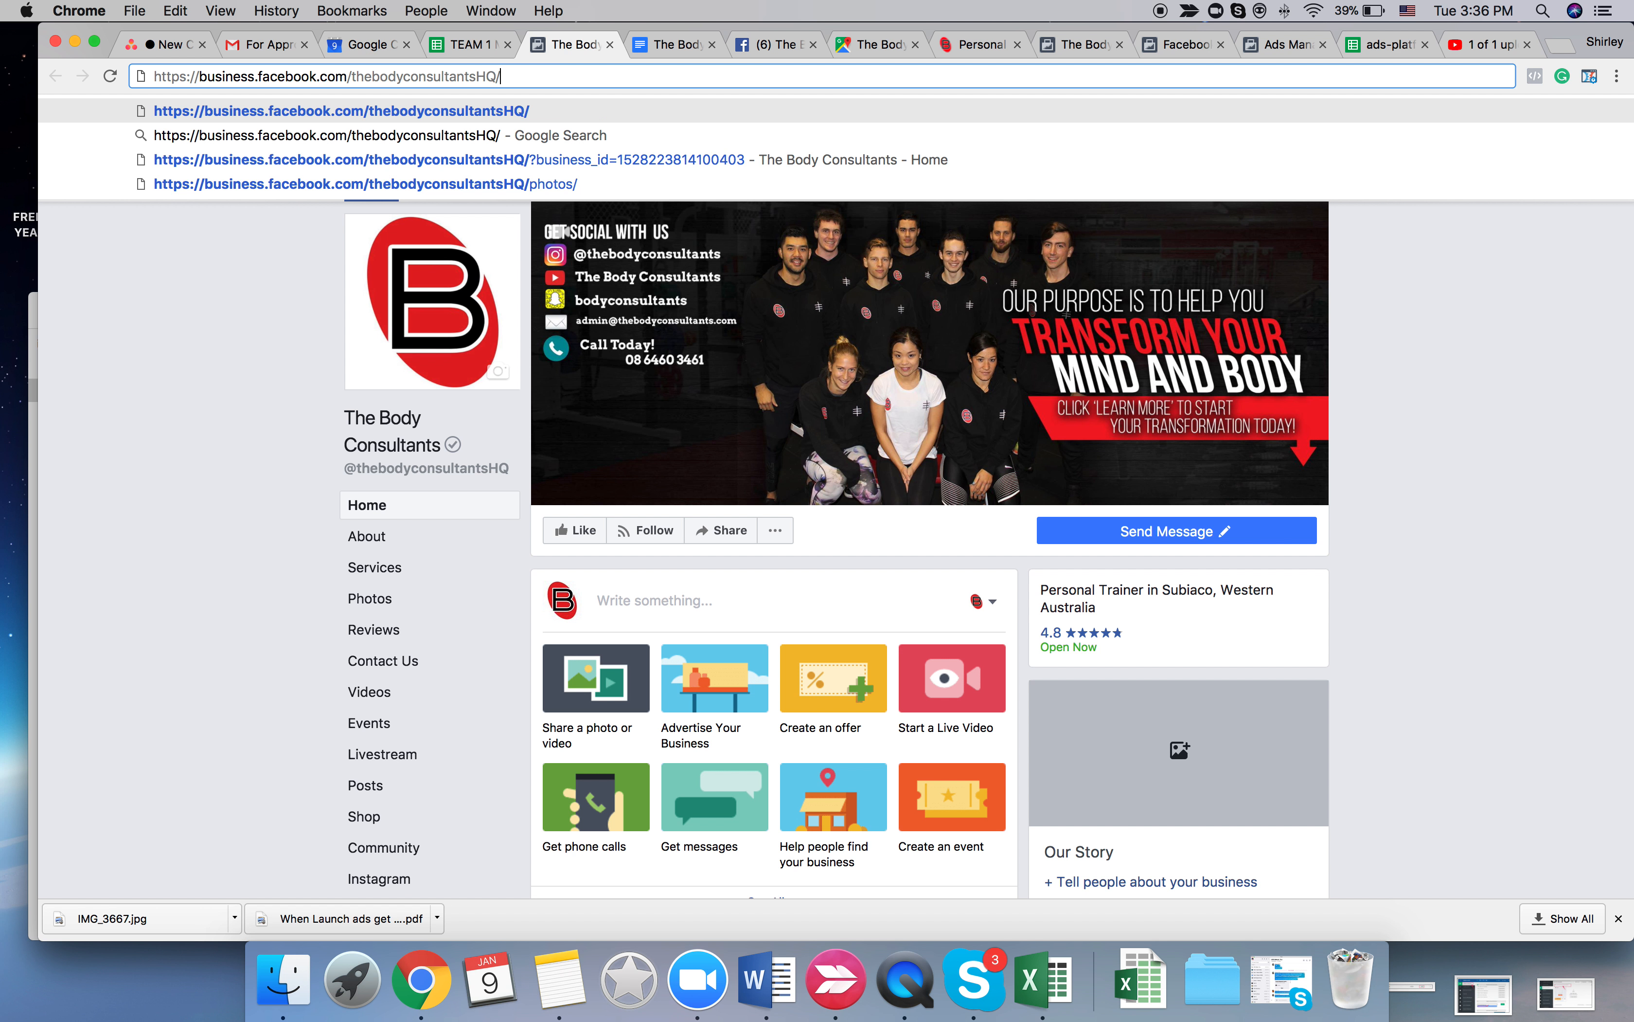
{"action": "left_click_drag", "start_coordinate": [250, 81], "coordinate": [201, 81]}
{"action": "type", "text": "www"}
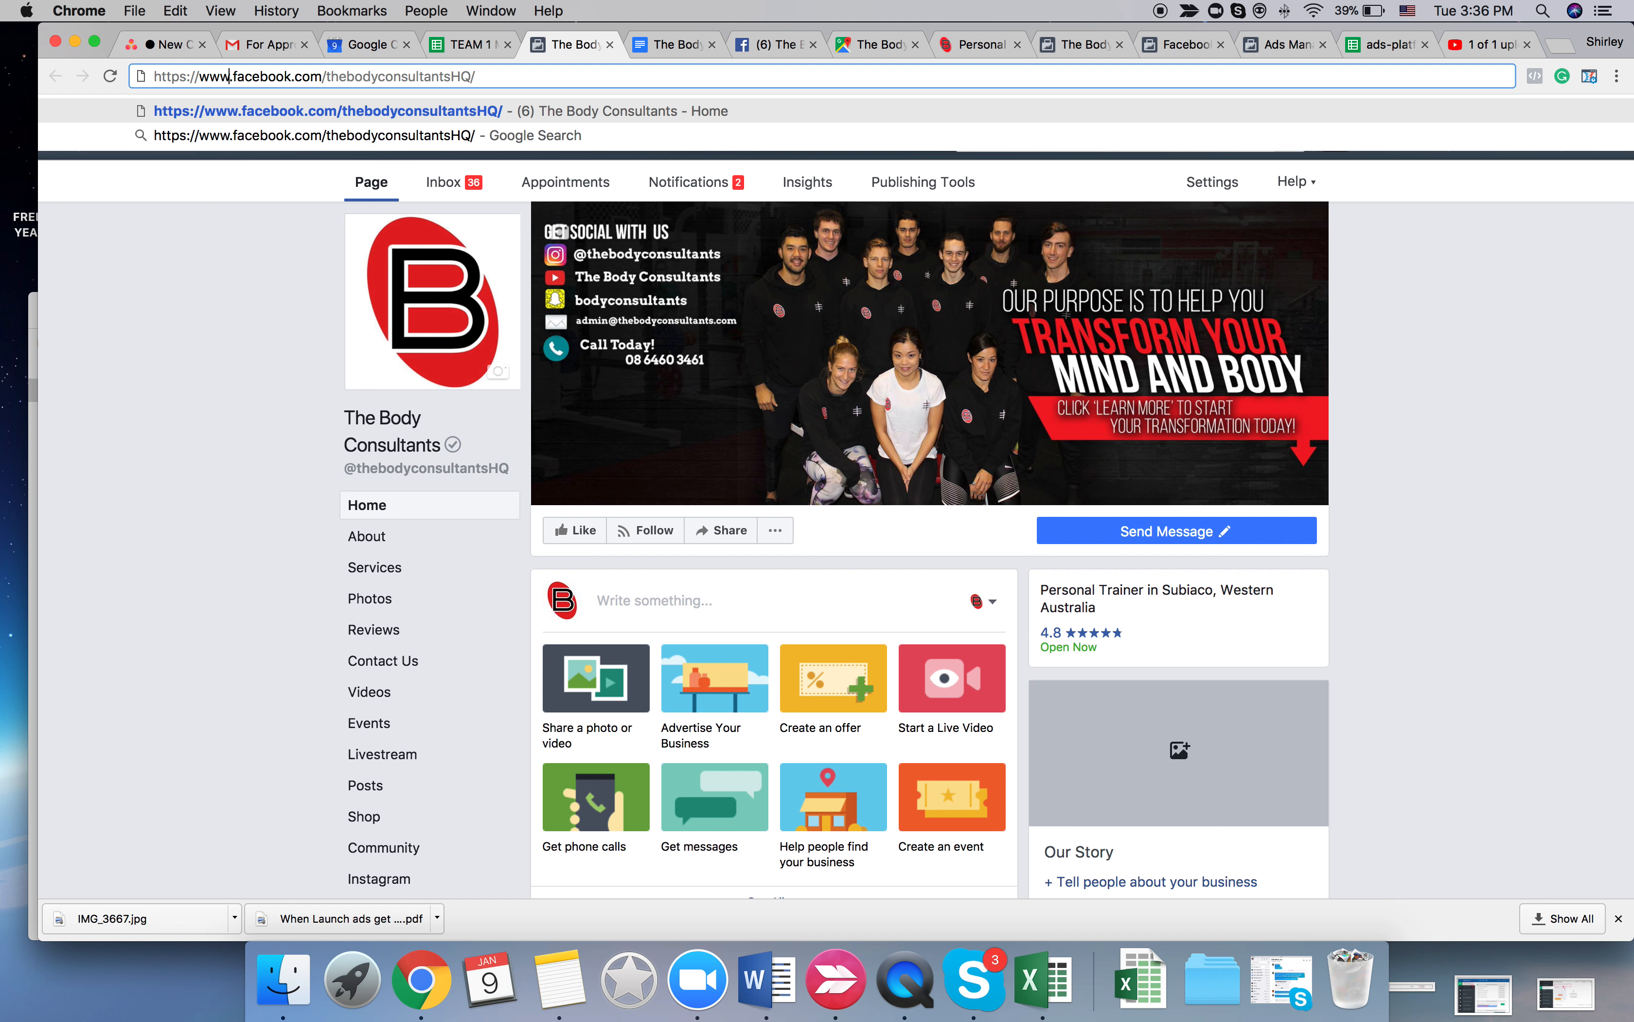
{"action": "key", "text": "Return"}
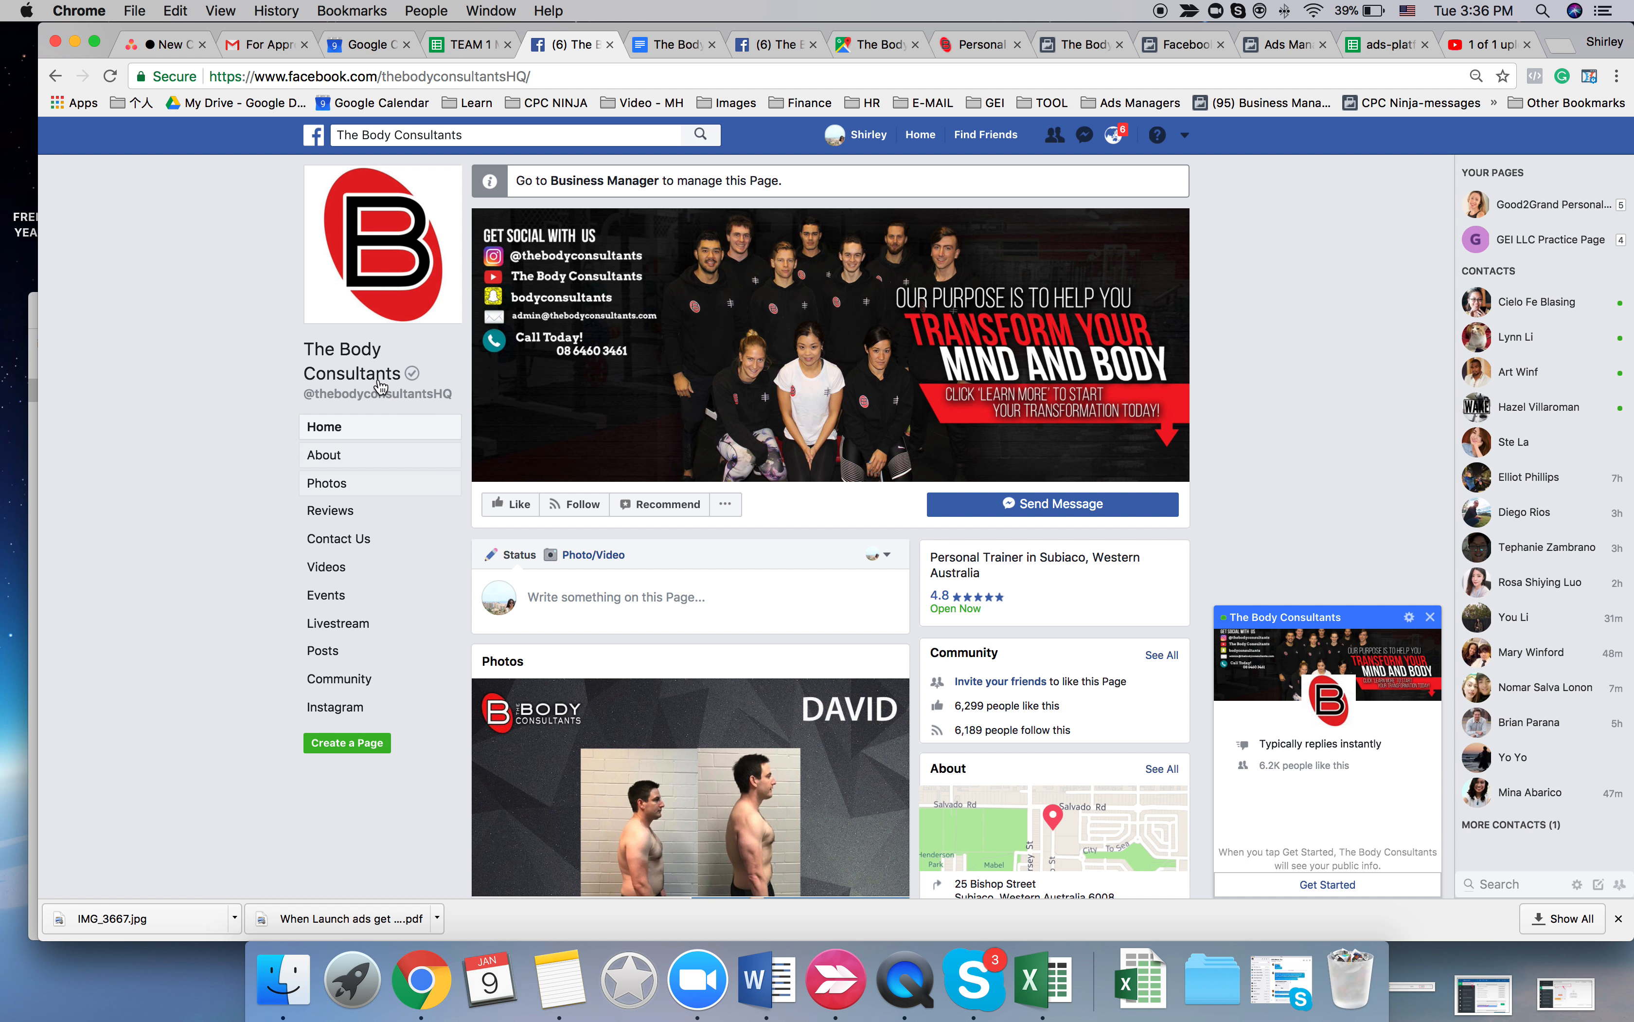
{"action": "left_click", "coordinate": [520, 76]}
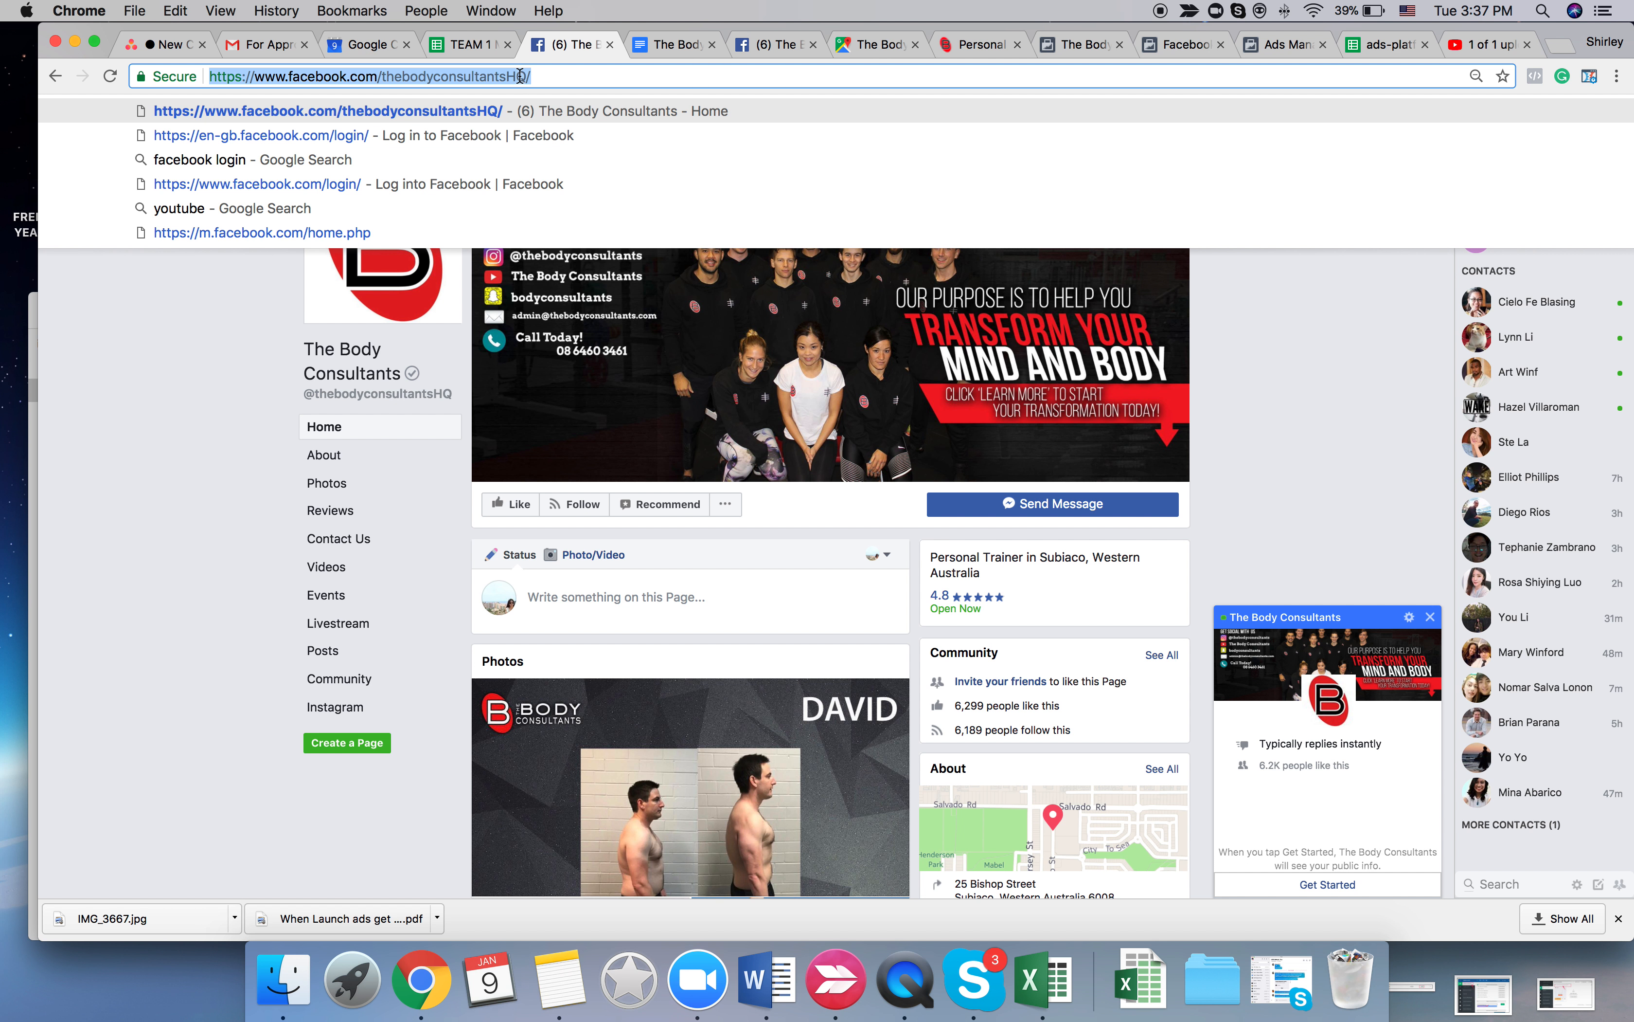
- Back in ClickFunnels, replace the "Follow Us" link's URL with the copied Facebook page address and save the page
{"action": "key", "text": "super+grave"}
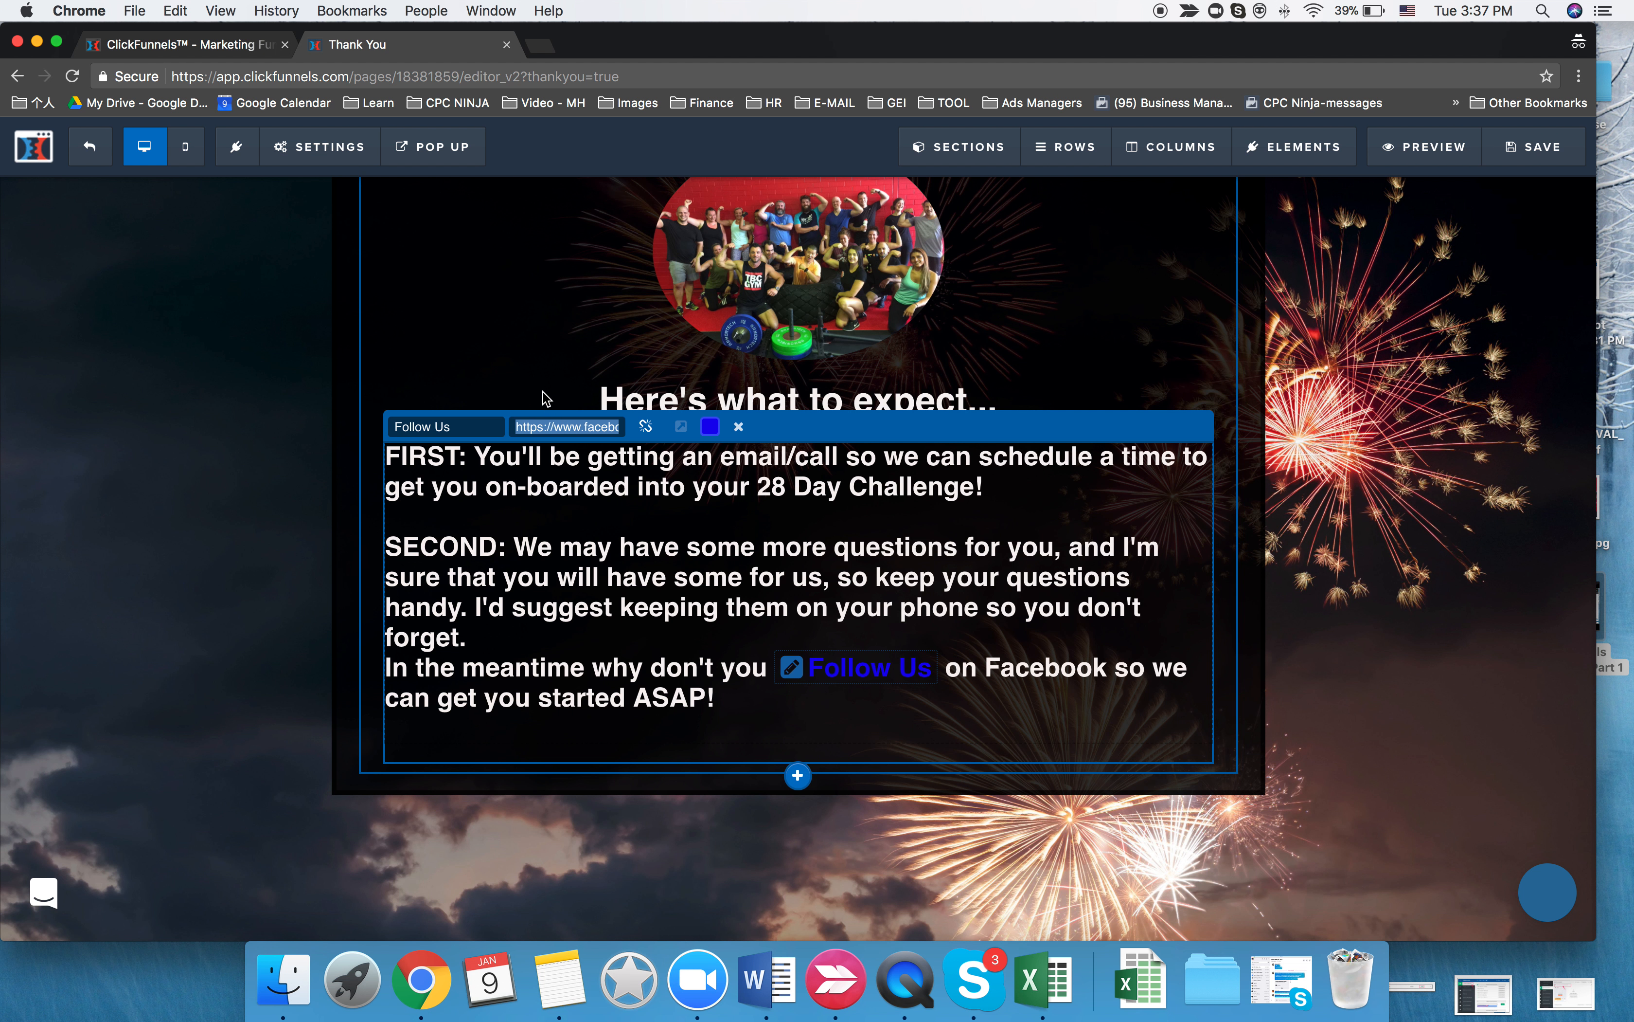
{"action": "key", "text": "super+v"}
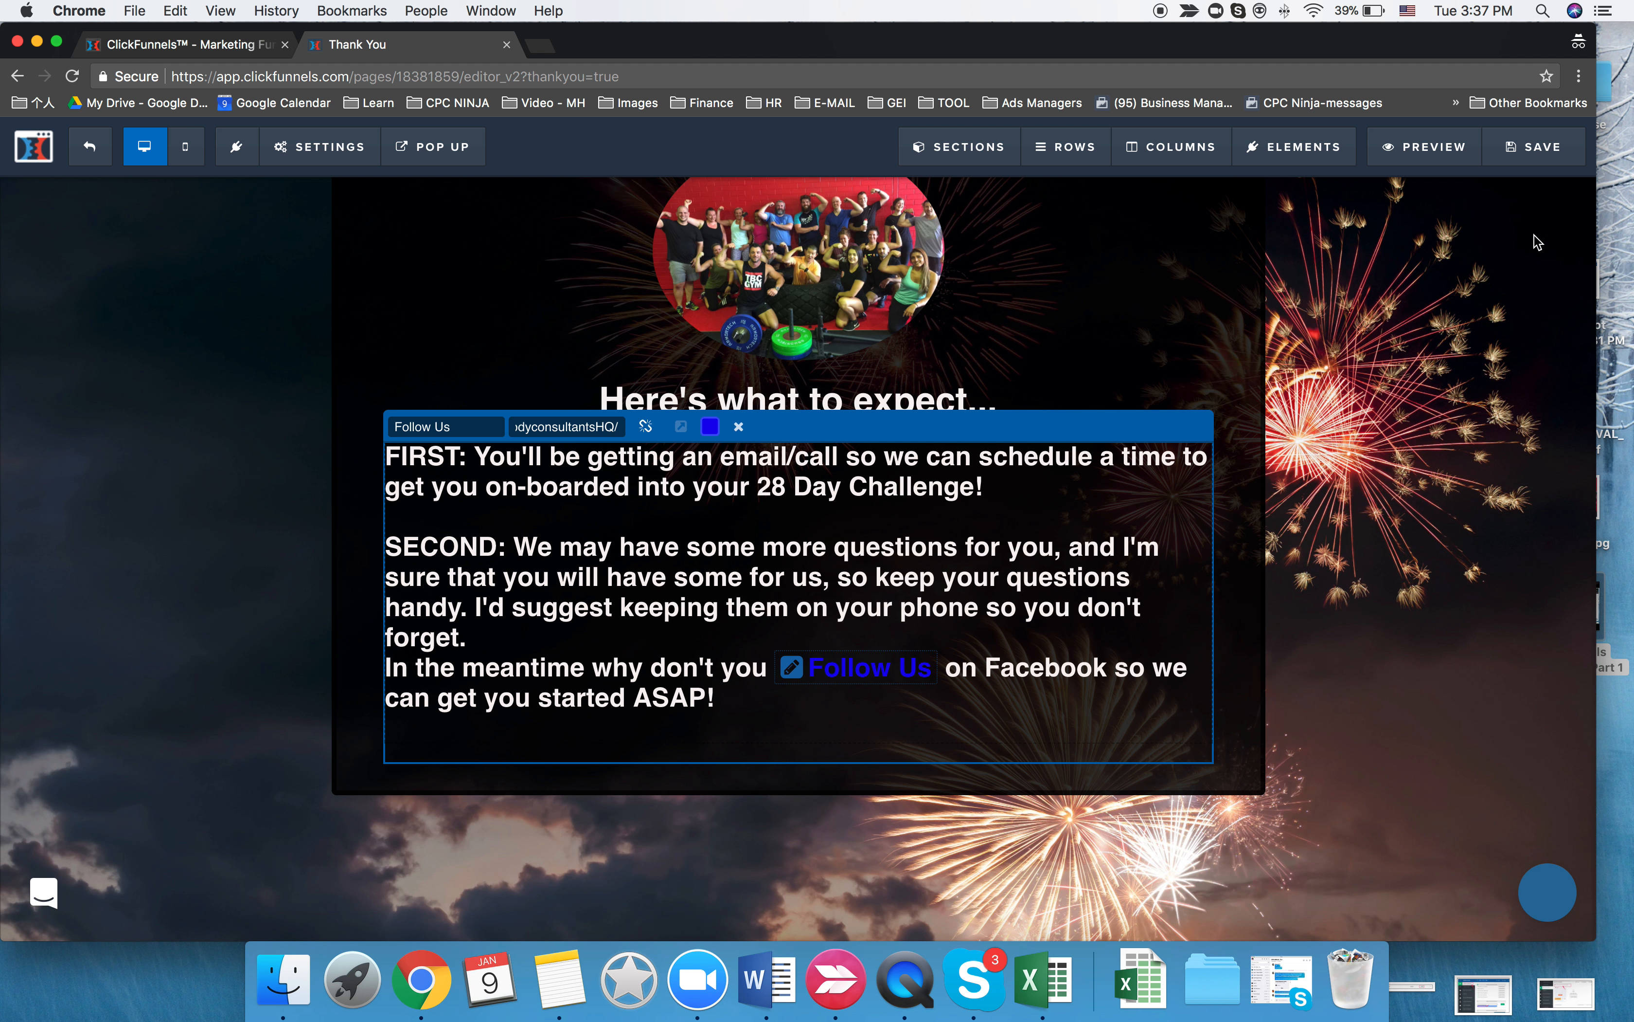
{"action": "left_click", "coordinate": [1522, 154]}
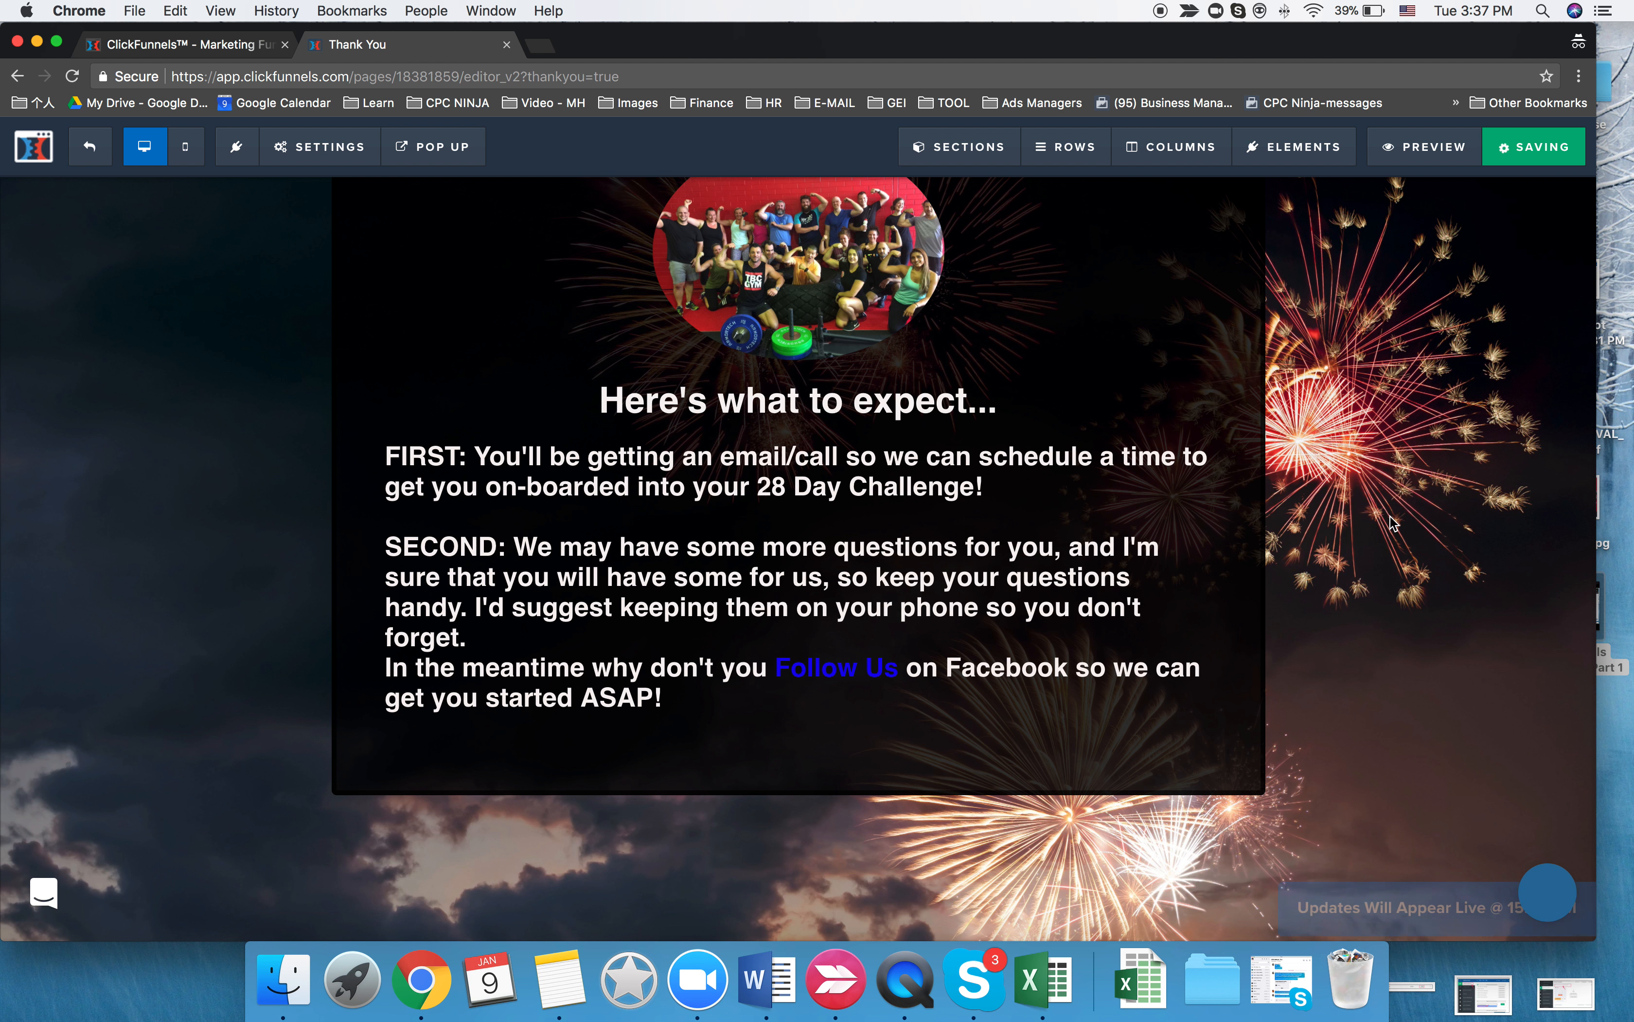
- Check the Thank You page in the mobile layout, and return to the desktop layout
{"action": "scroll", "coordinate": [877, 308], "scroll_direction": "up", "scroll_amount": 3}
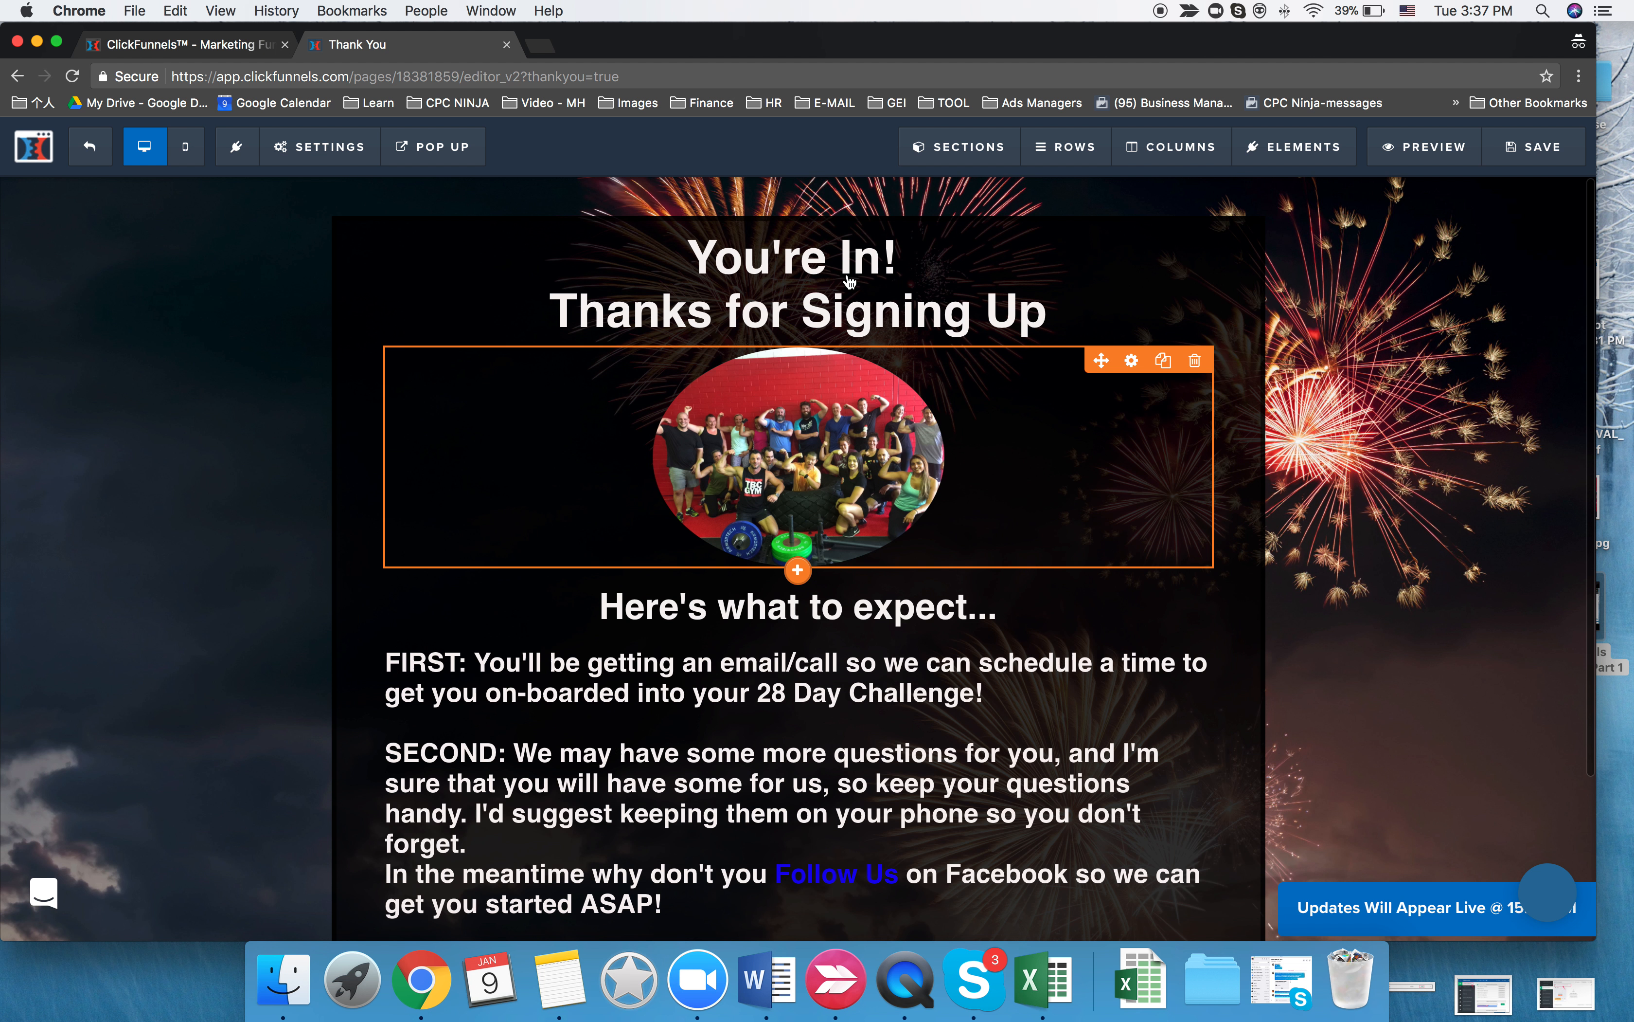
{"action": "left_click", "coordinate": [185, 147]}
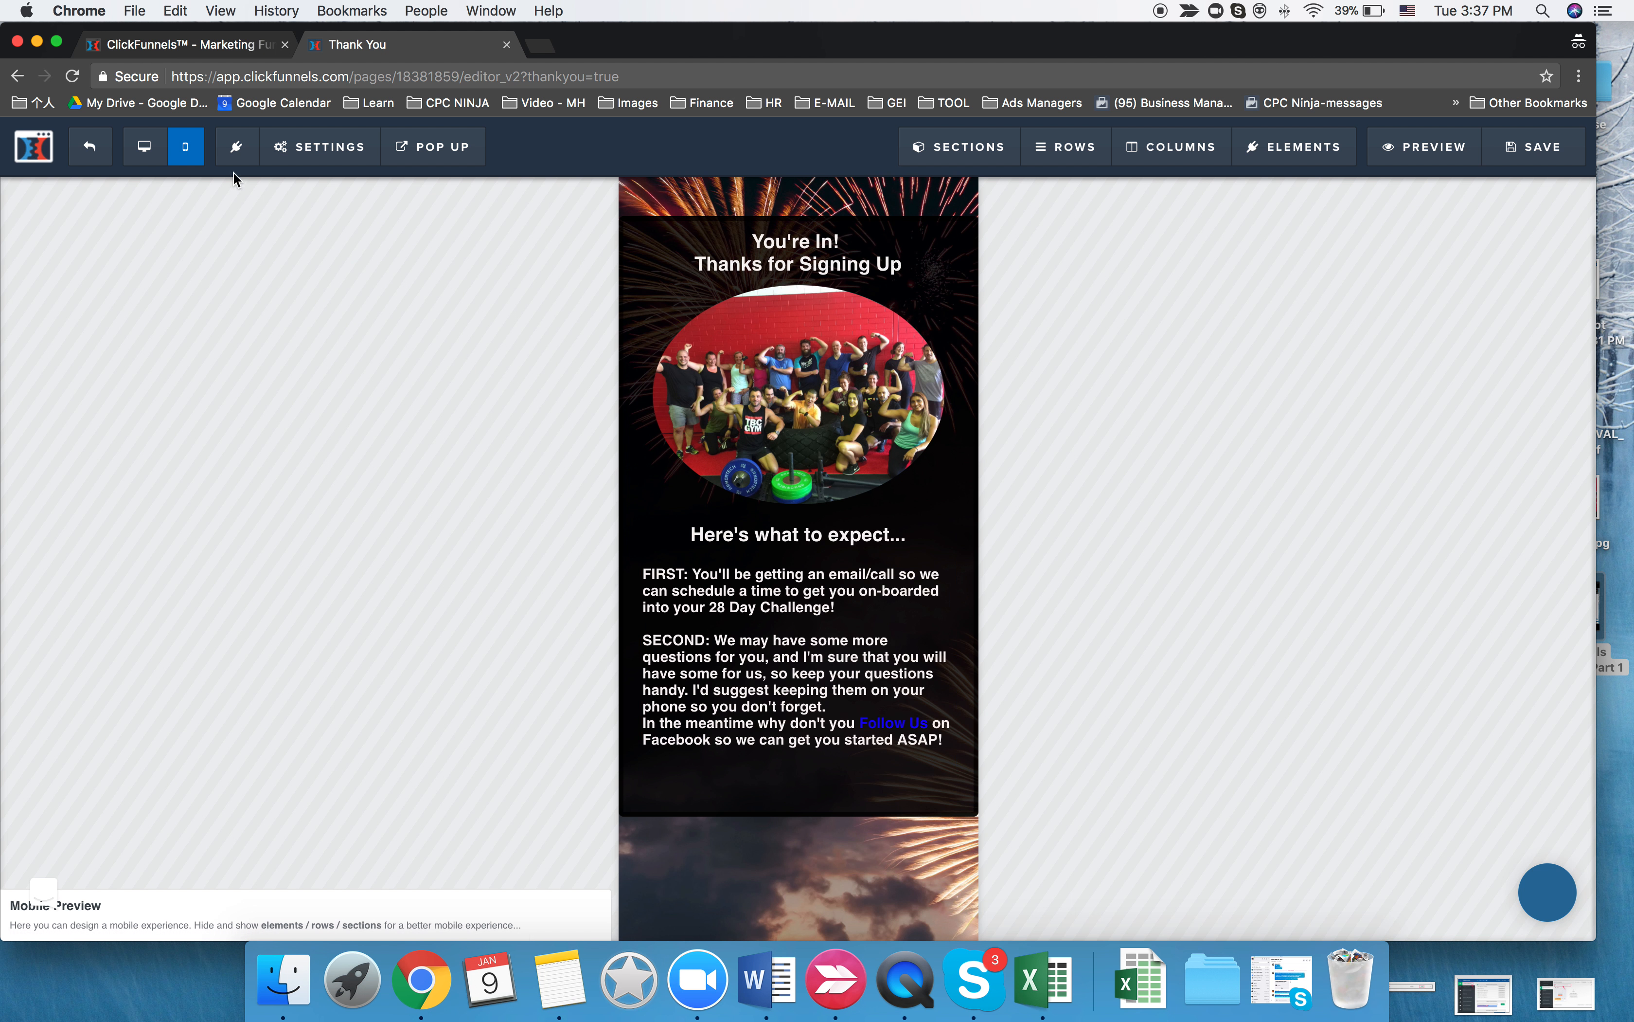
{"action": "left_click", "coordinate": [144, 147]}
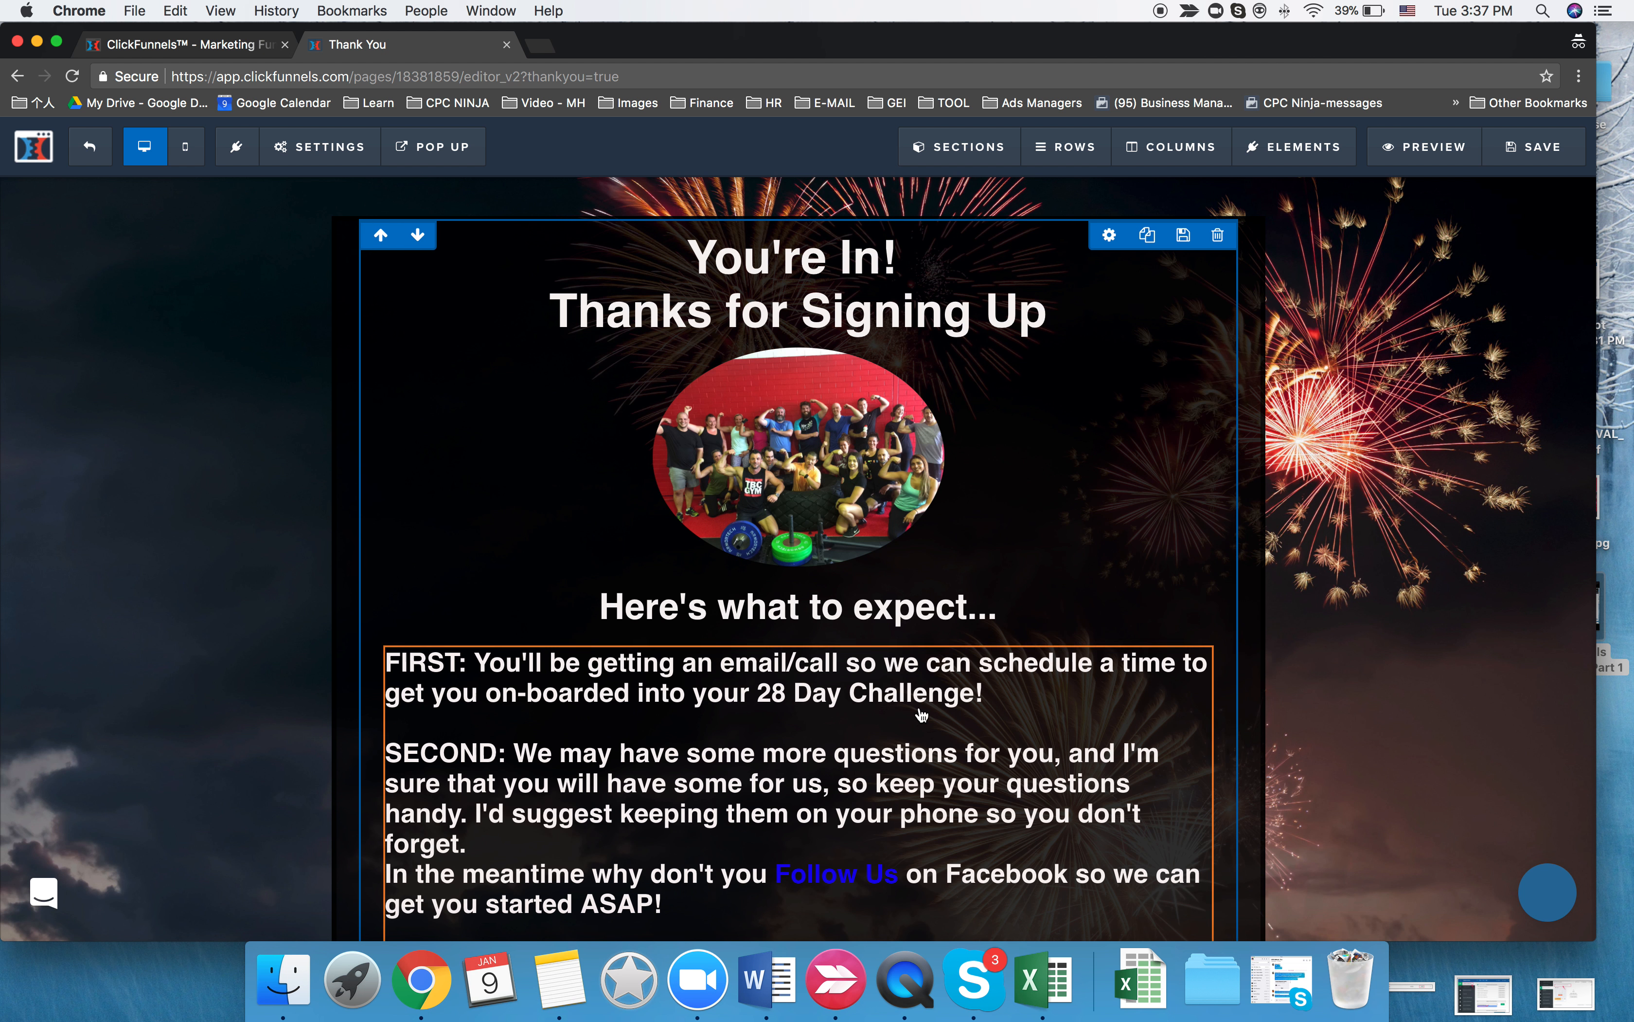
- Change the color of the "Follow Us" link to red and save the Thank You page
{"action": "left_click", "coordinate": [820, 879]}
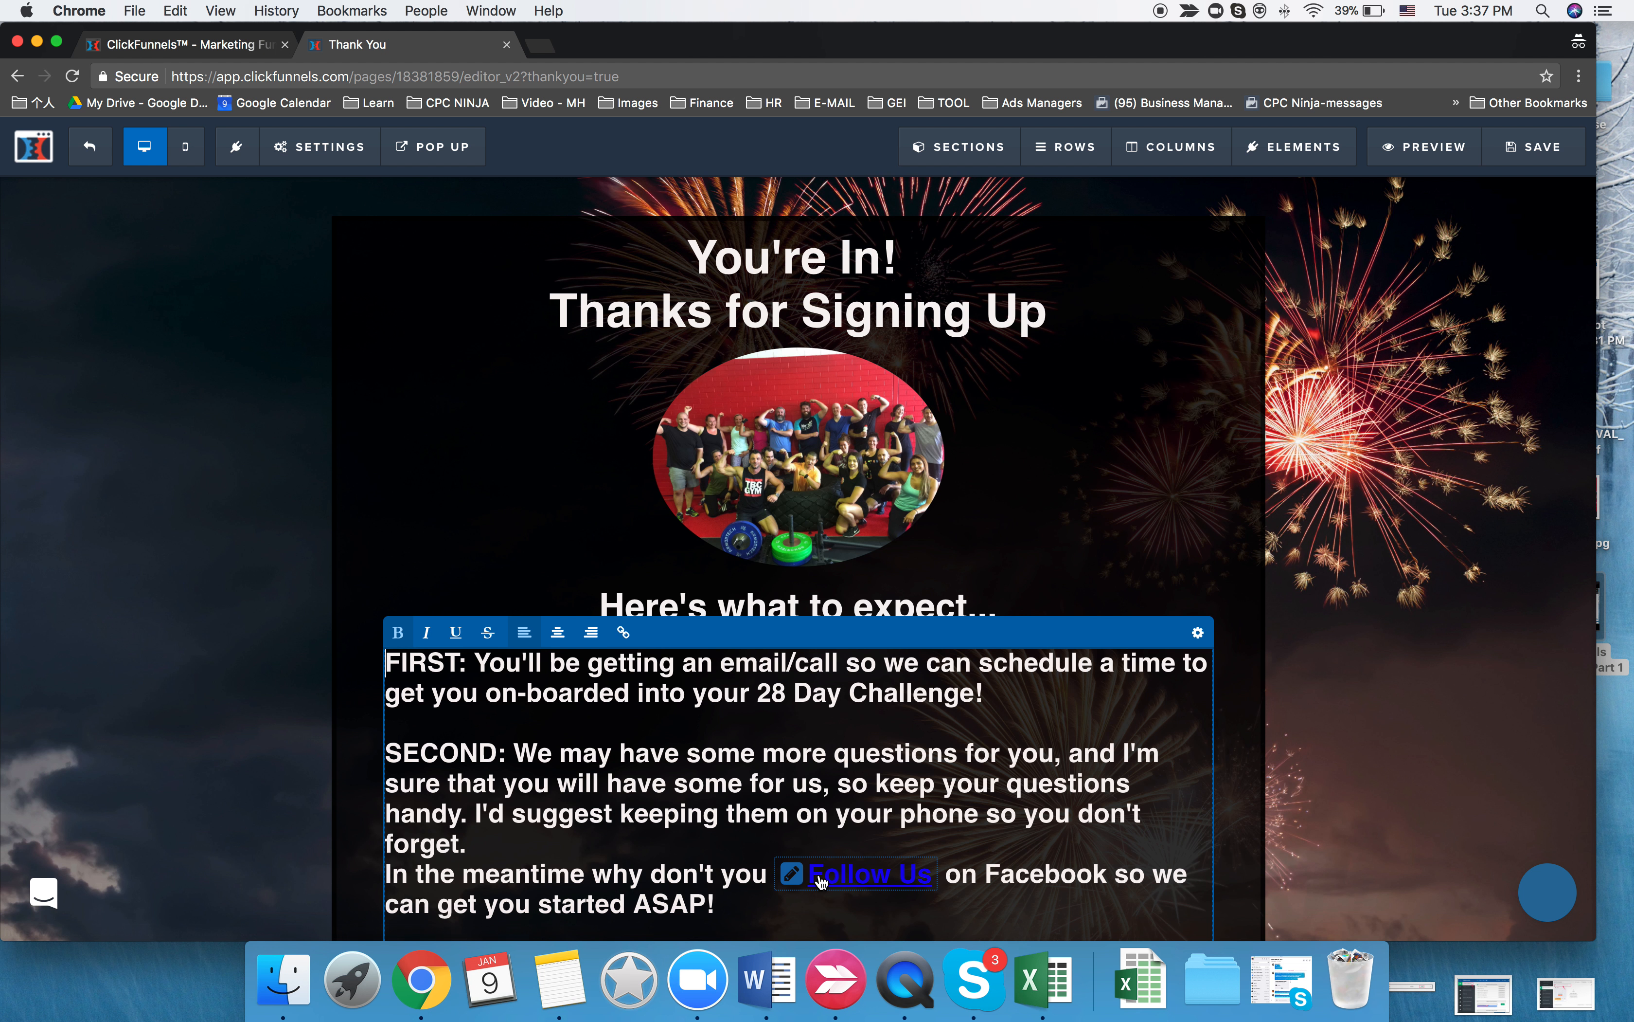
{"action": "left_click", "coordinate": [791, 876]}
{"action": "left_click", "coordinate": [711, 635]}
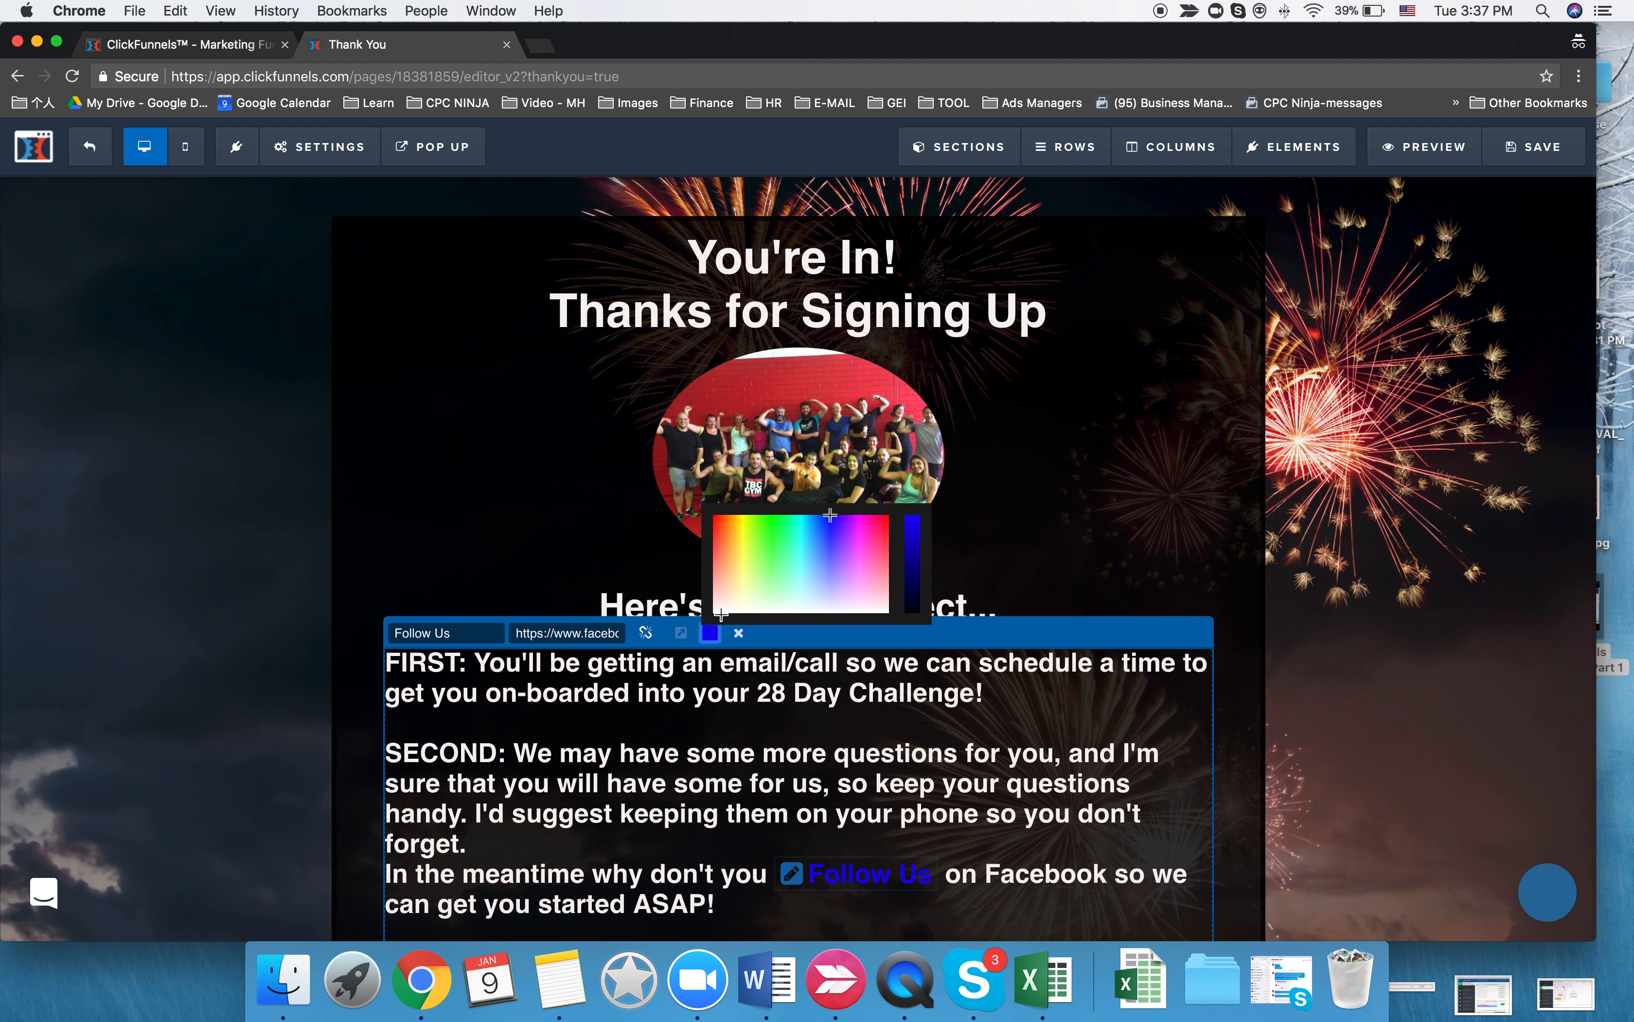
{"action": "left_click", "coordinate": [716, 518]}
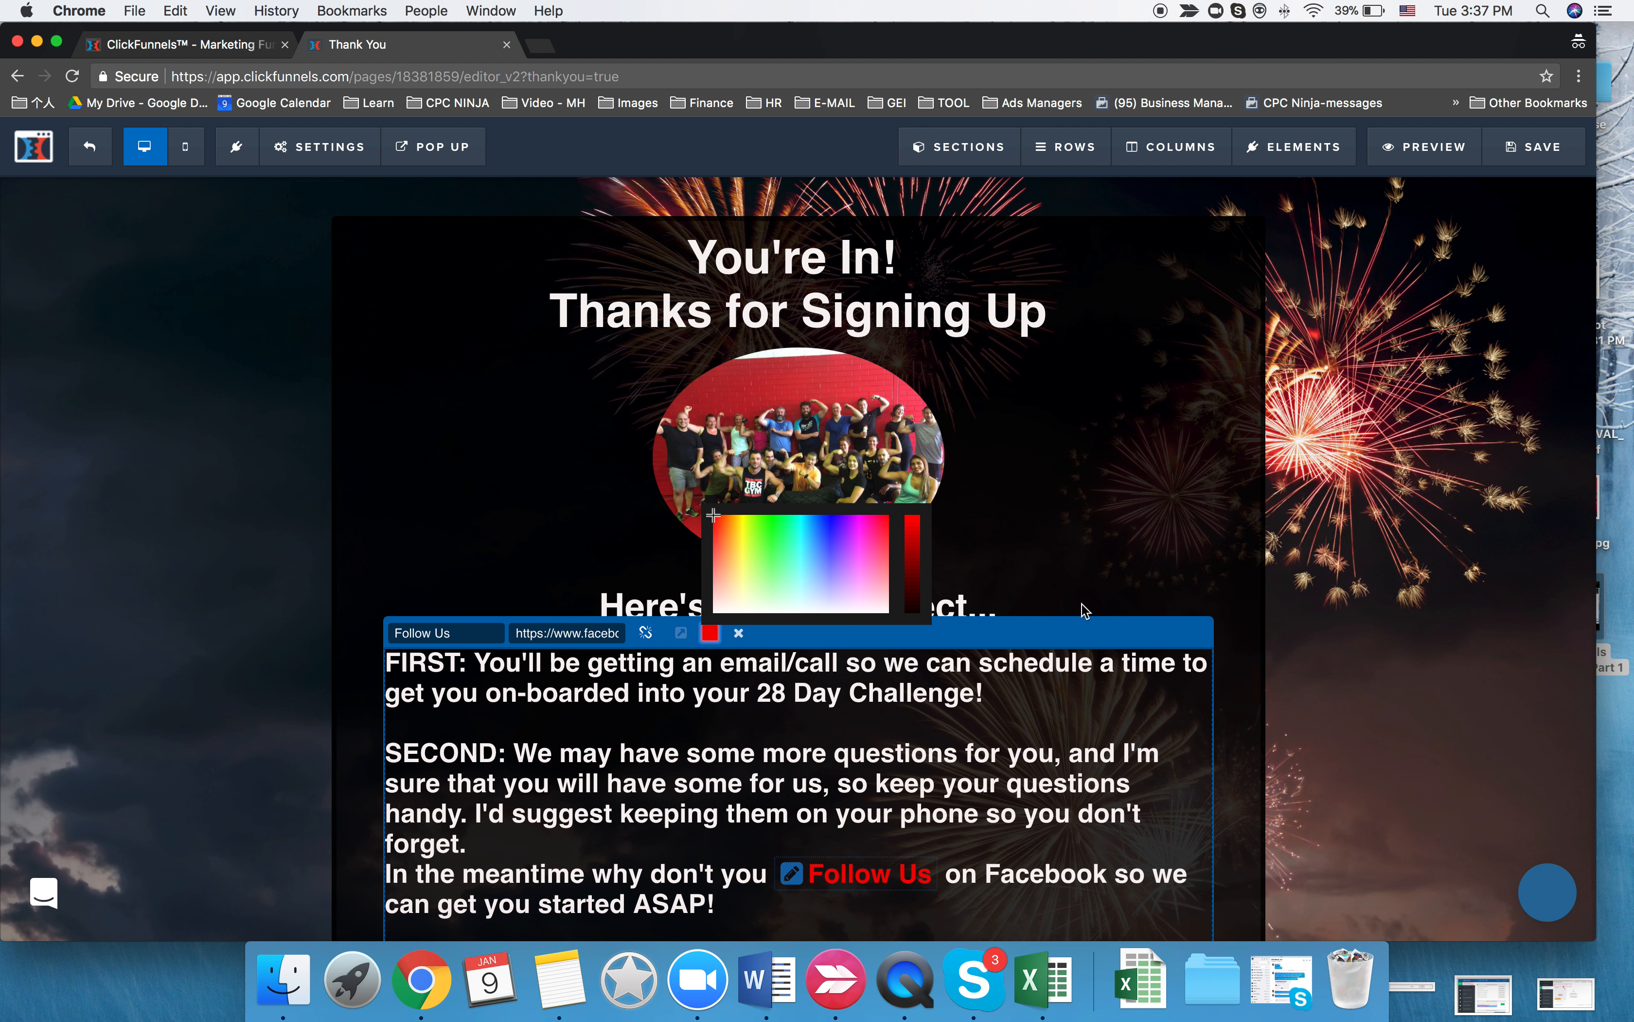
{"action": "left_click", "coordinate": [1132, 590]}
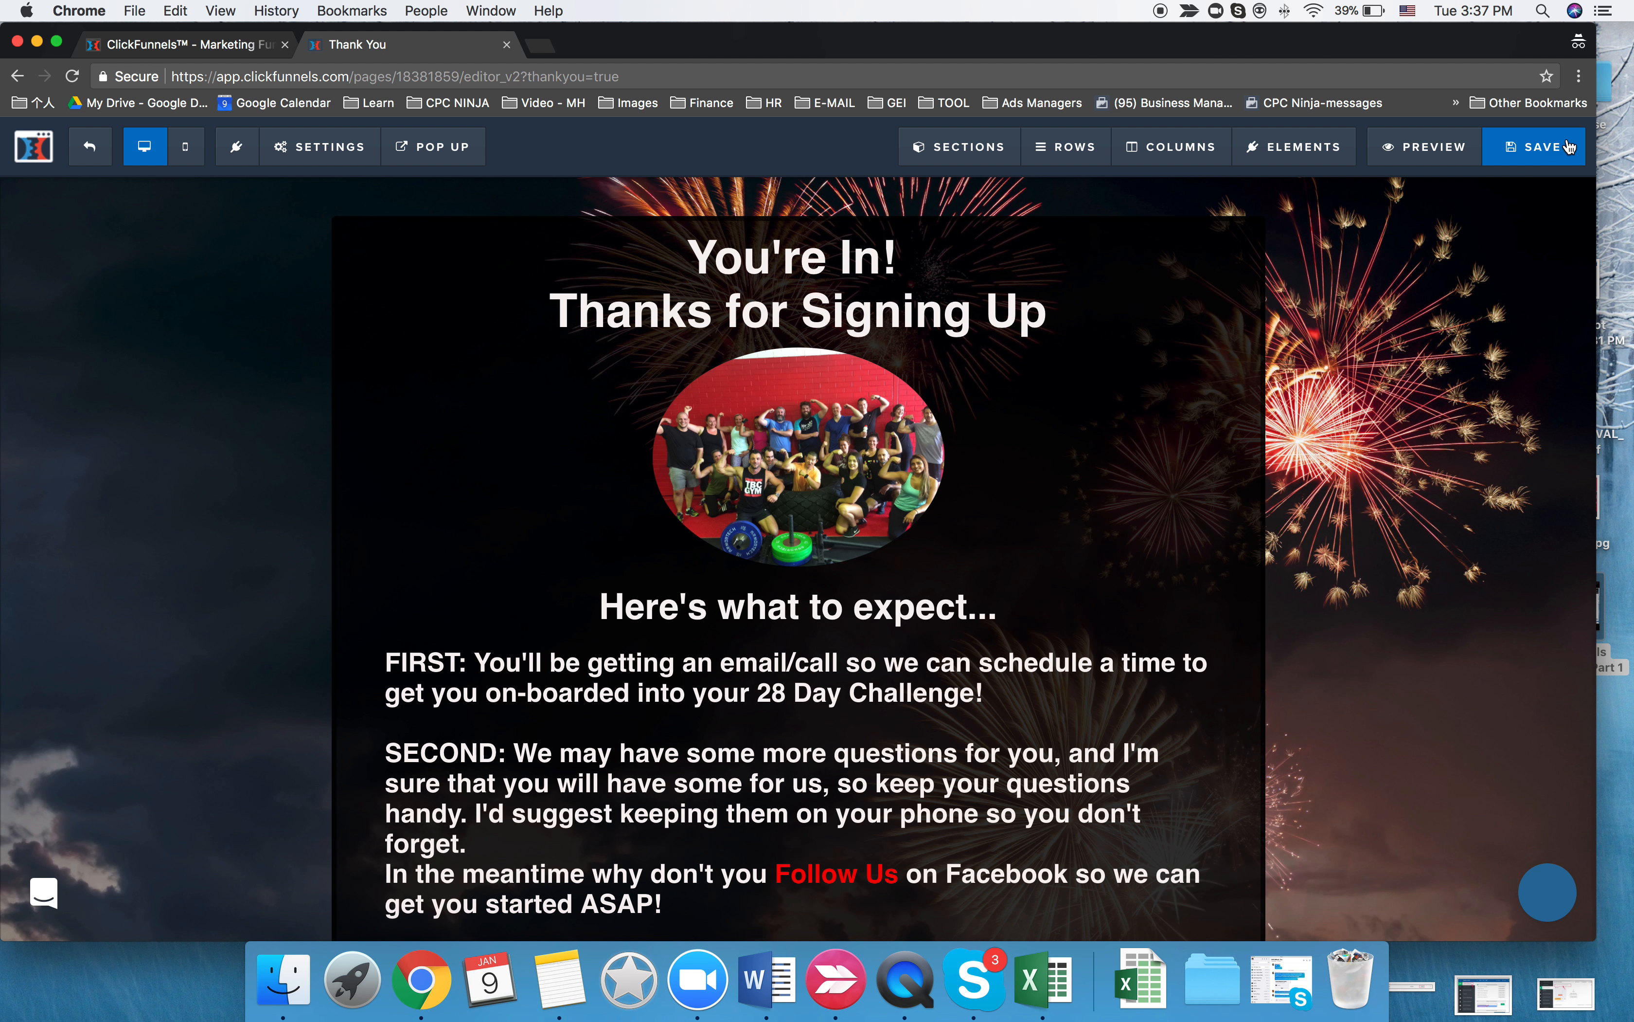
{"action": "left_click", "coordinate": [1547, 146]}
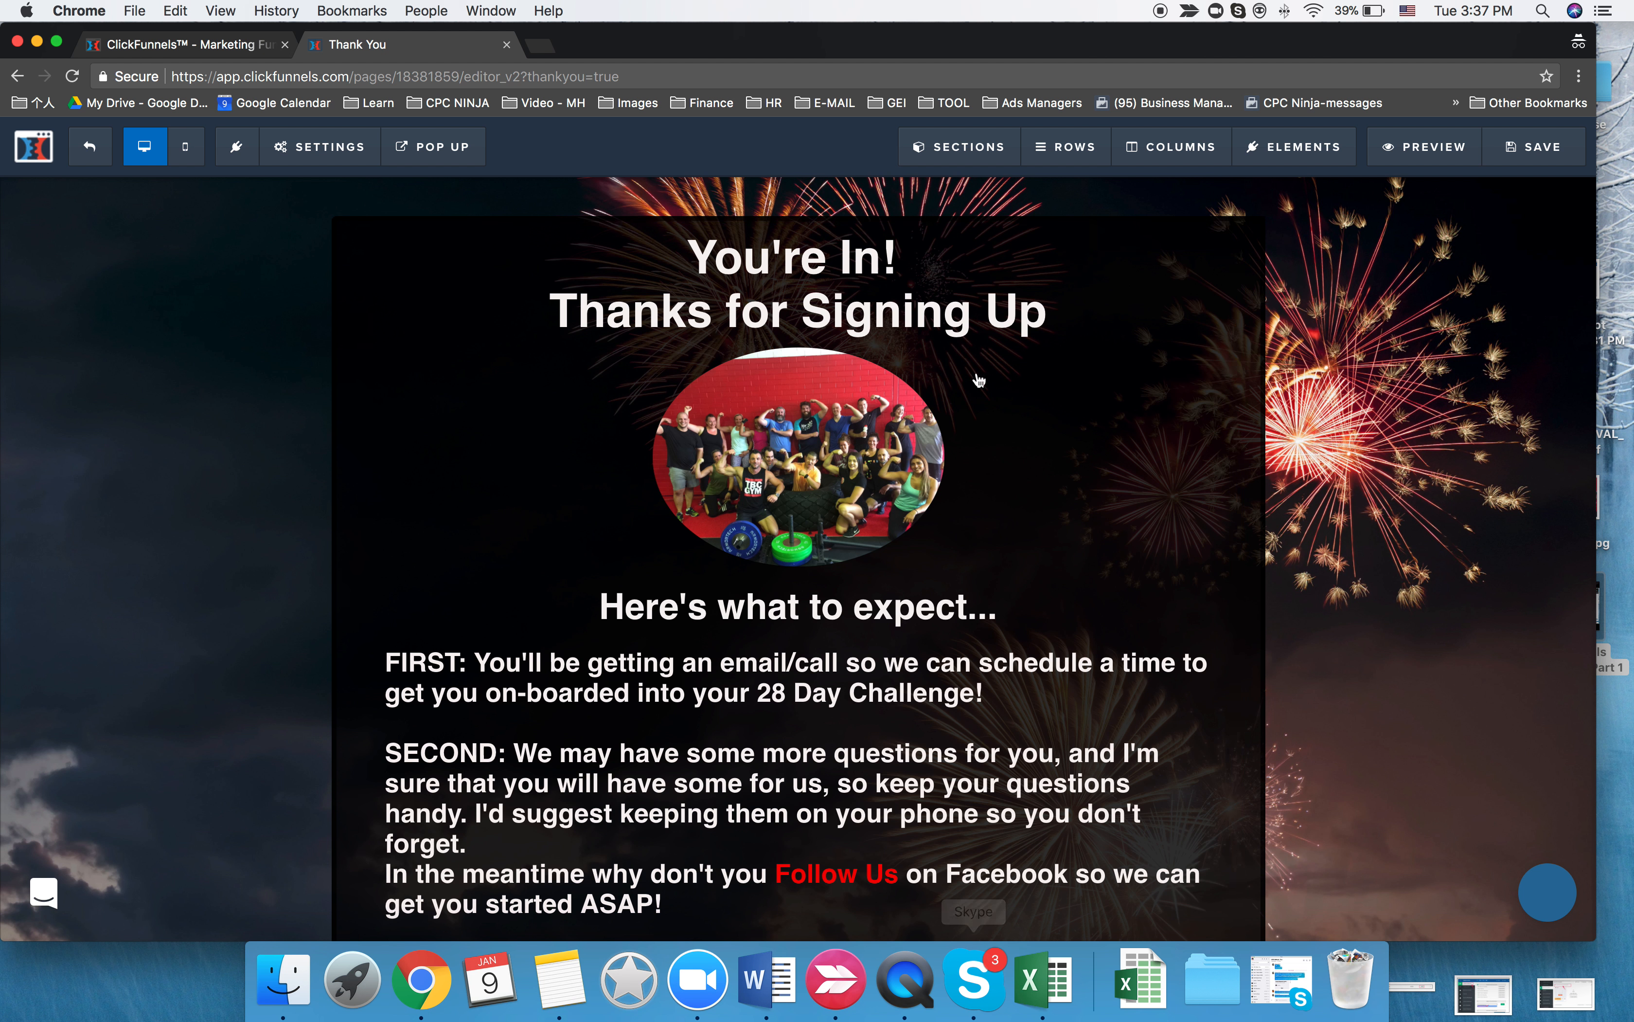
- Replace the Thank You page's background image with the "I lost 3.9kgs" client graphic from page 2 of the image library
{"action": "left_click", "coordinate": [331, 157]}
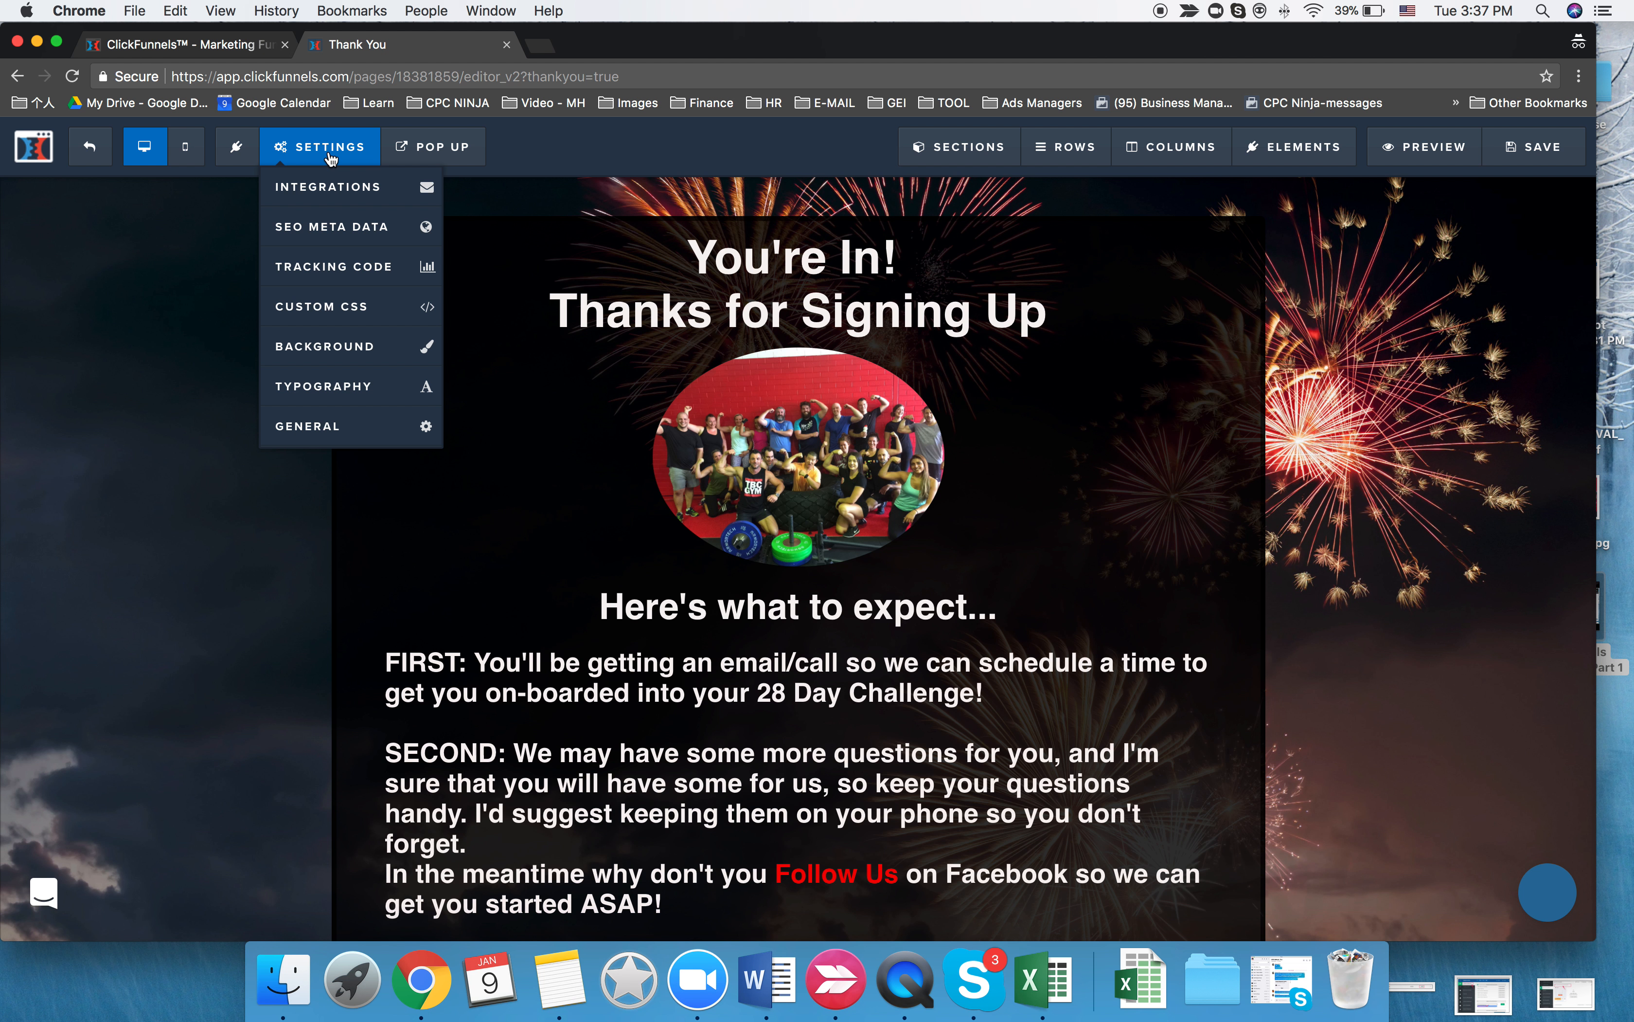
{"action": "left_click", "coordinate": [325, 352]}
{"action": "left_click", "coordinate": [1551, 264]}
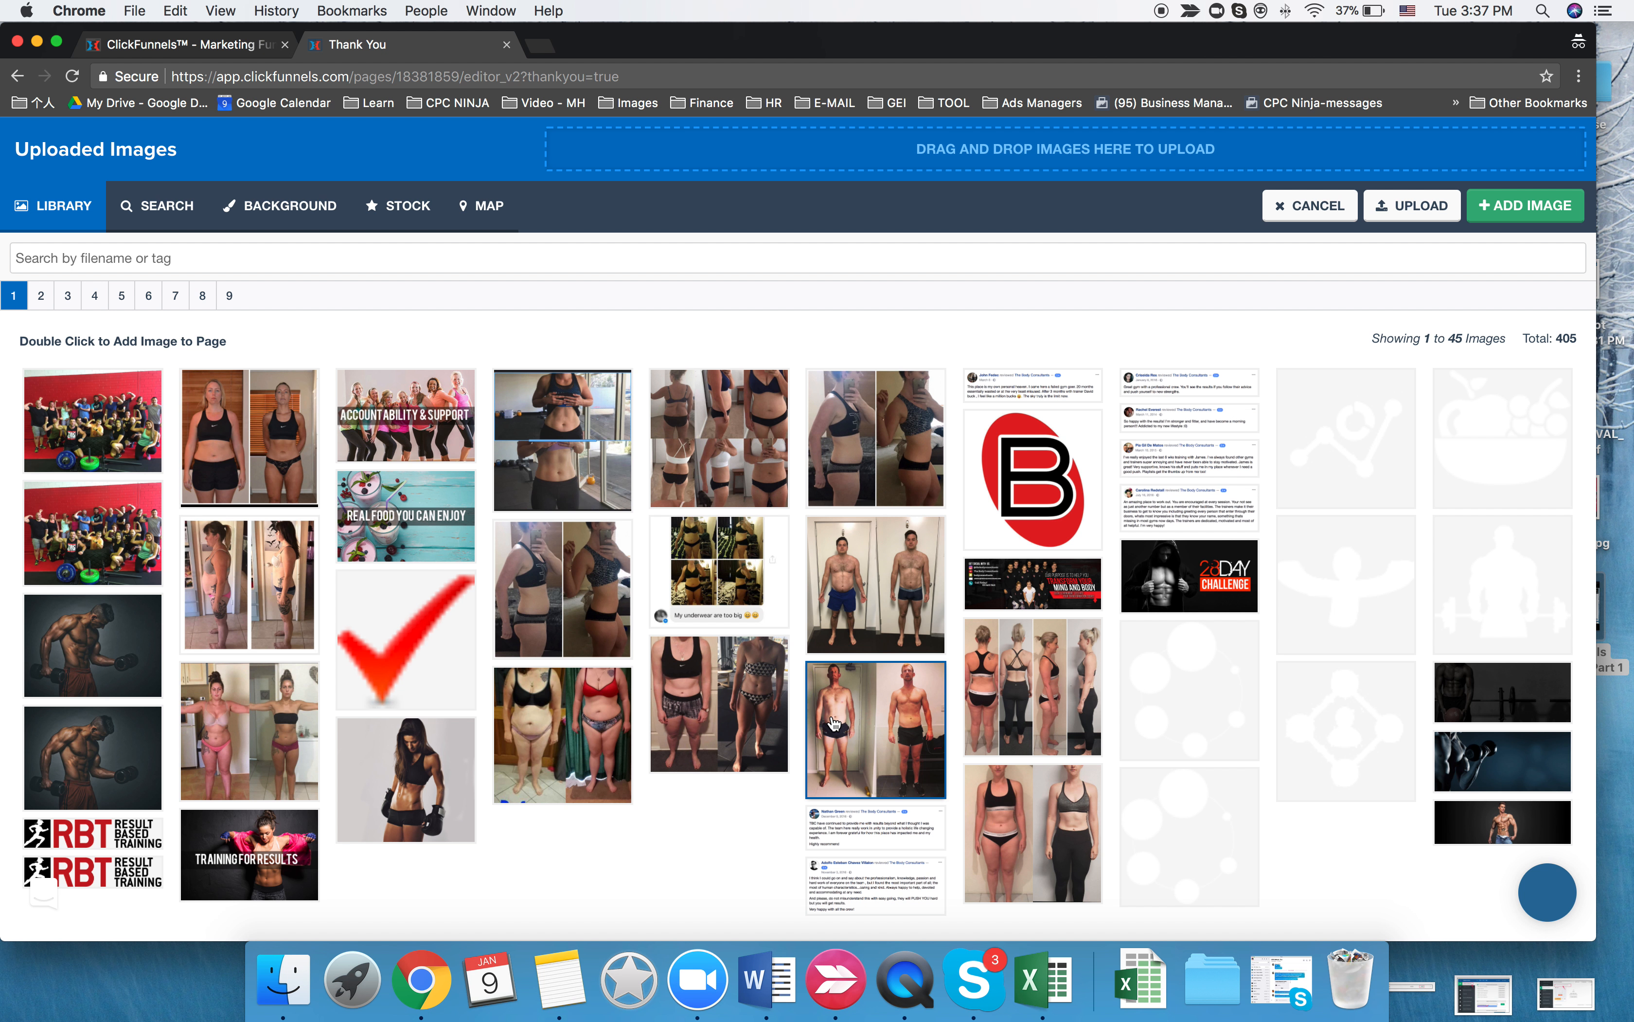
{"action": "left_click", "coordinate": [40, 297]}
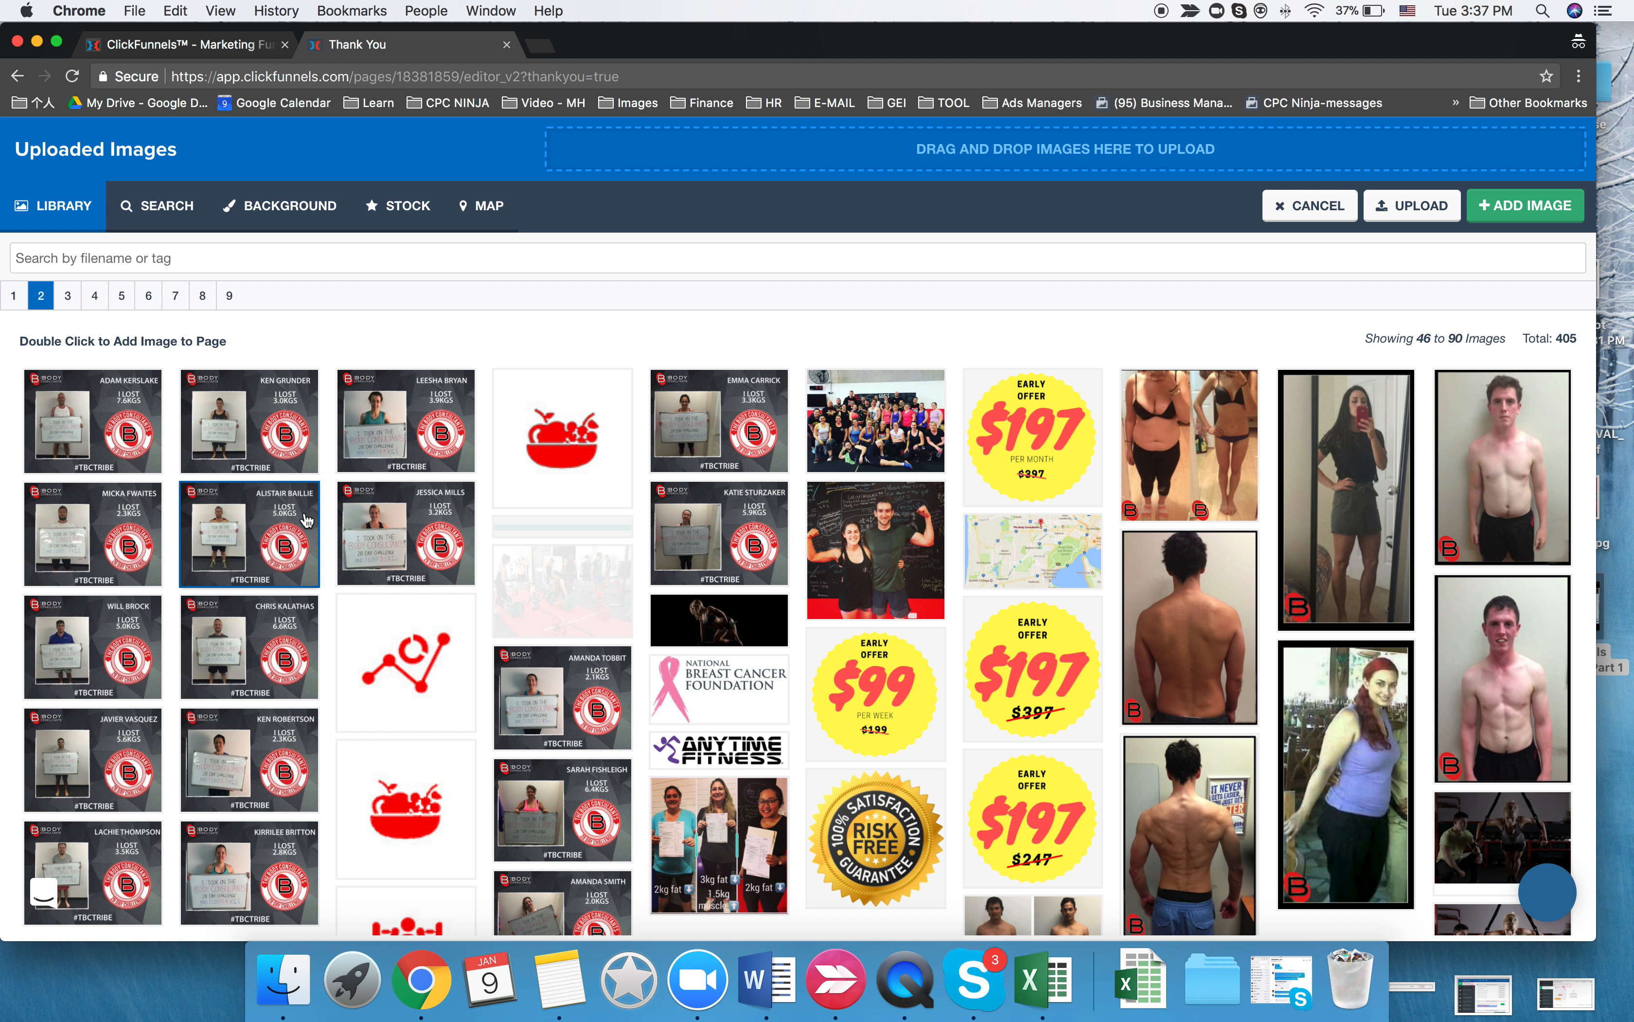
{"action": "left_click", "coordinate": [409, 421]}
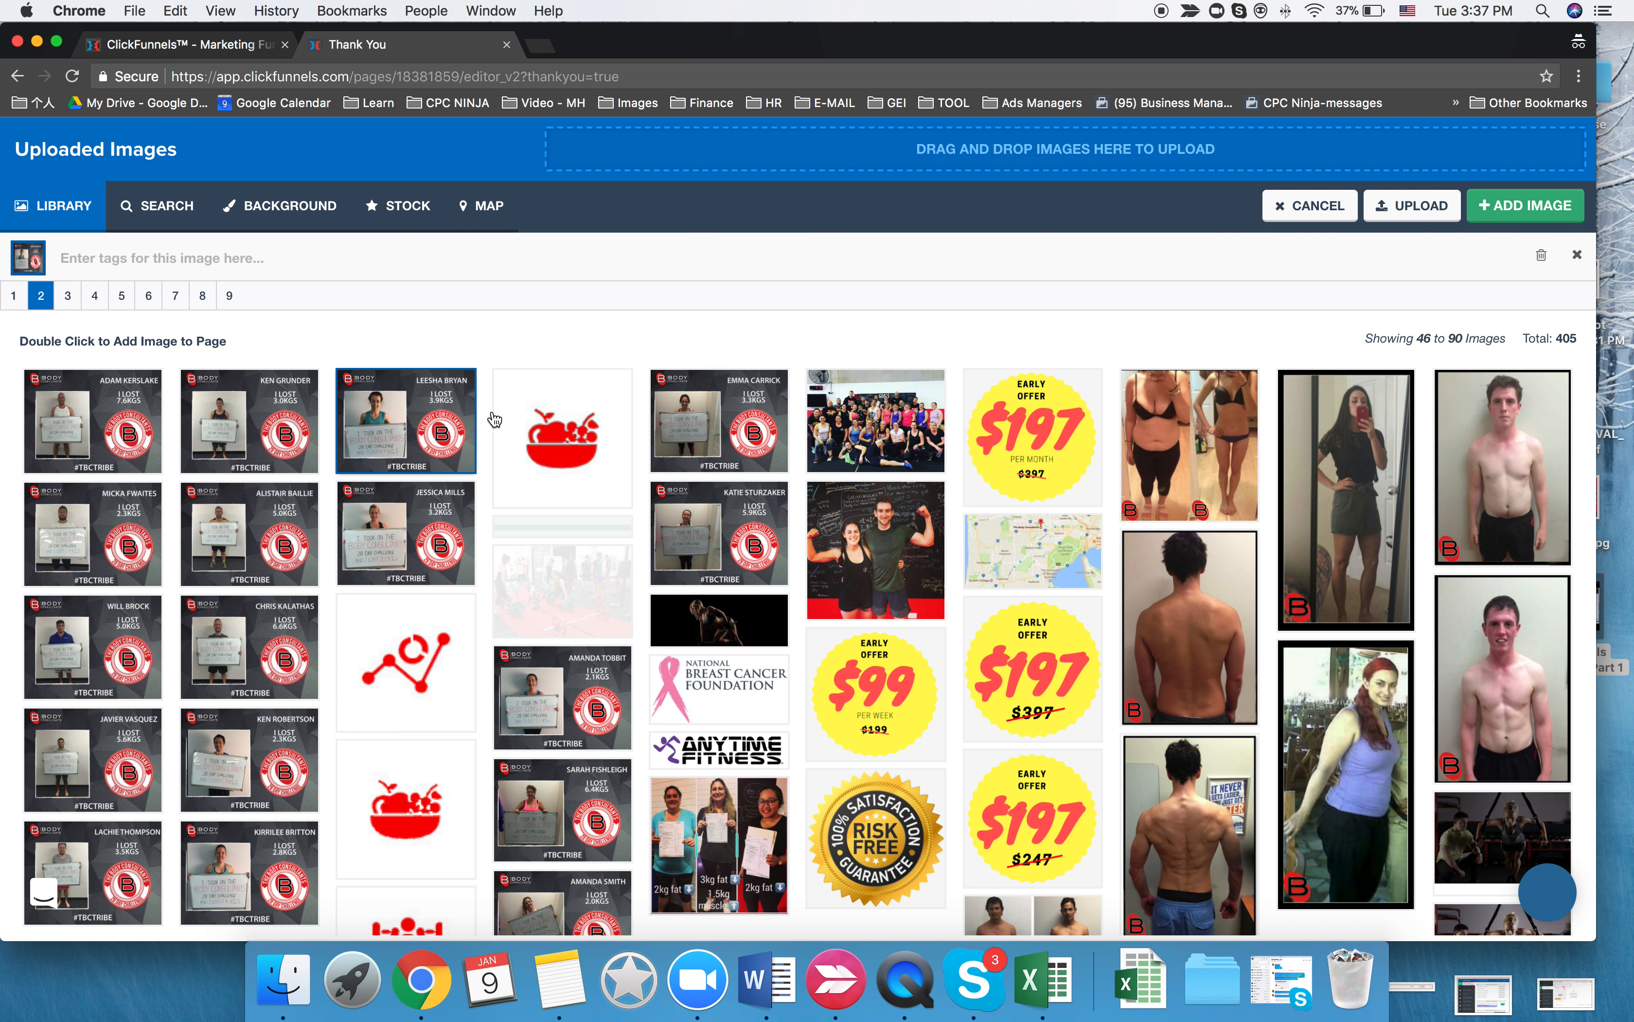
{"action": "left_click", "coordinate": [1526, 205]}
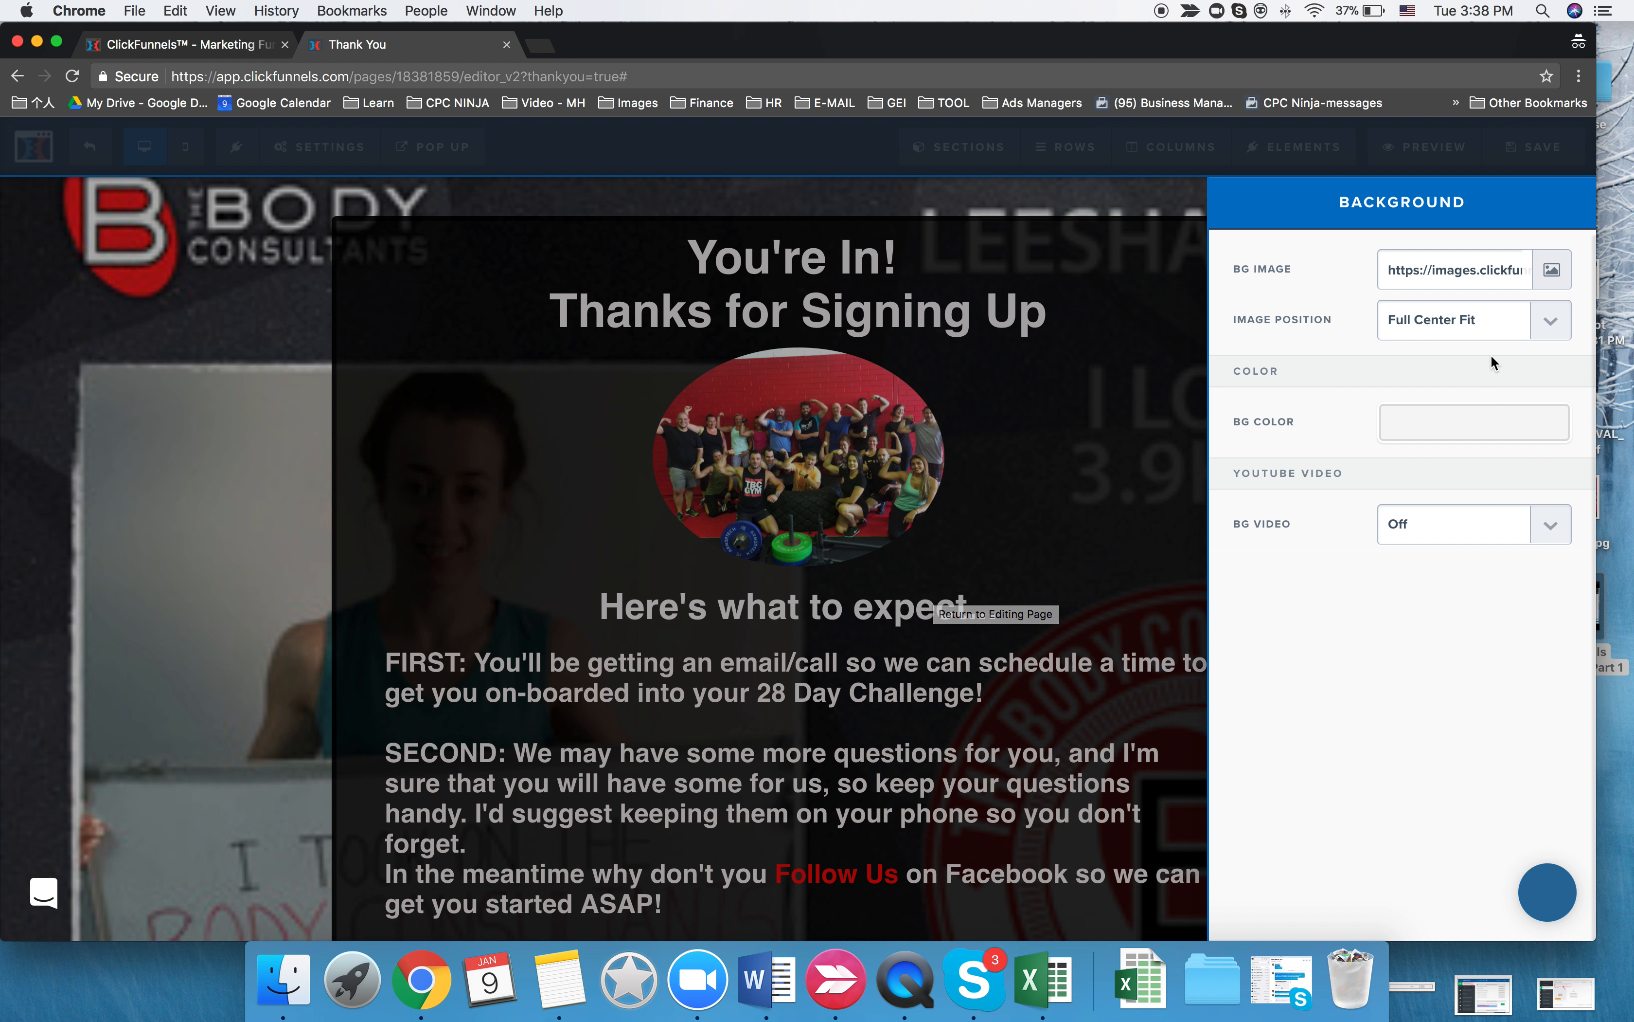
- Try the No Repeat position for the background image, and set the image position to Fill 100% Width
{"action": "left_click", "coordinate": [1534, 332]}
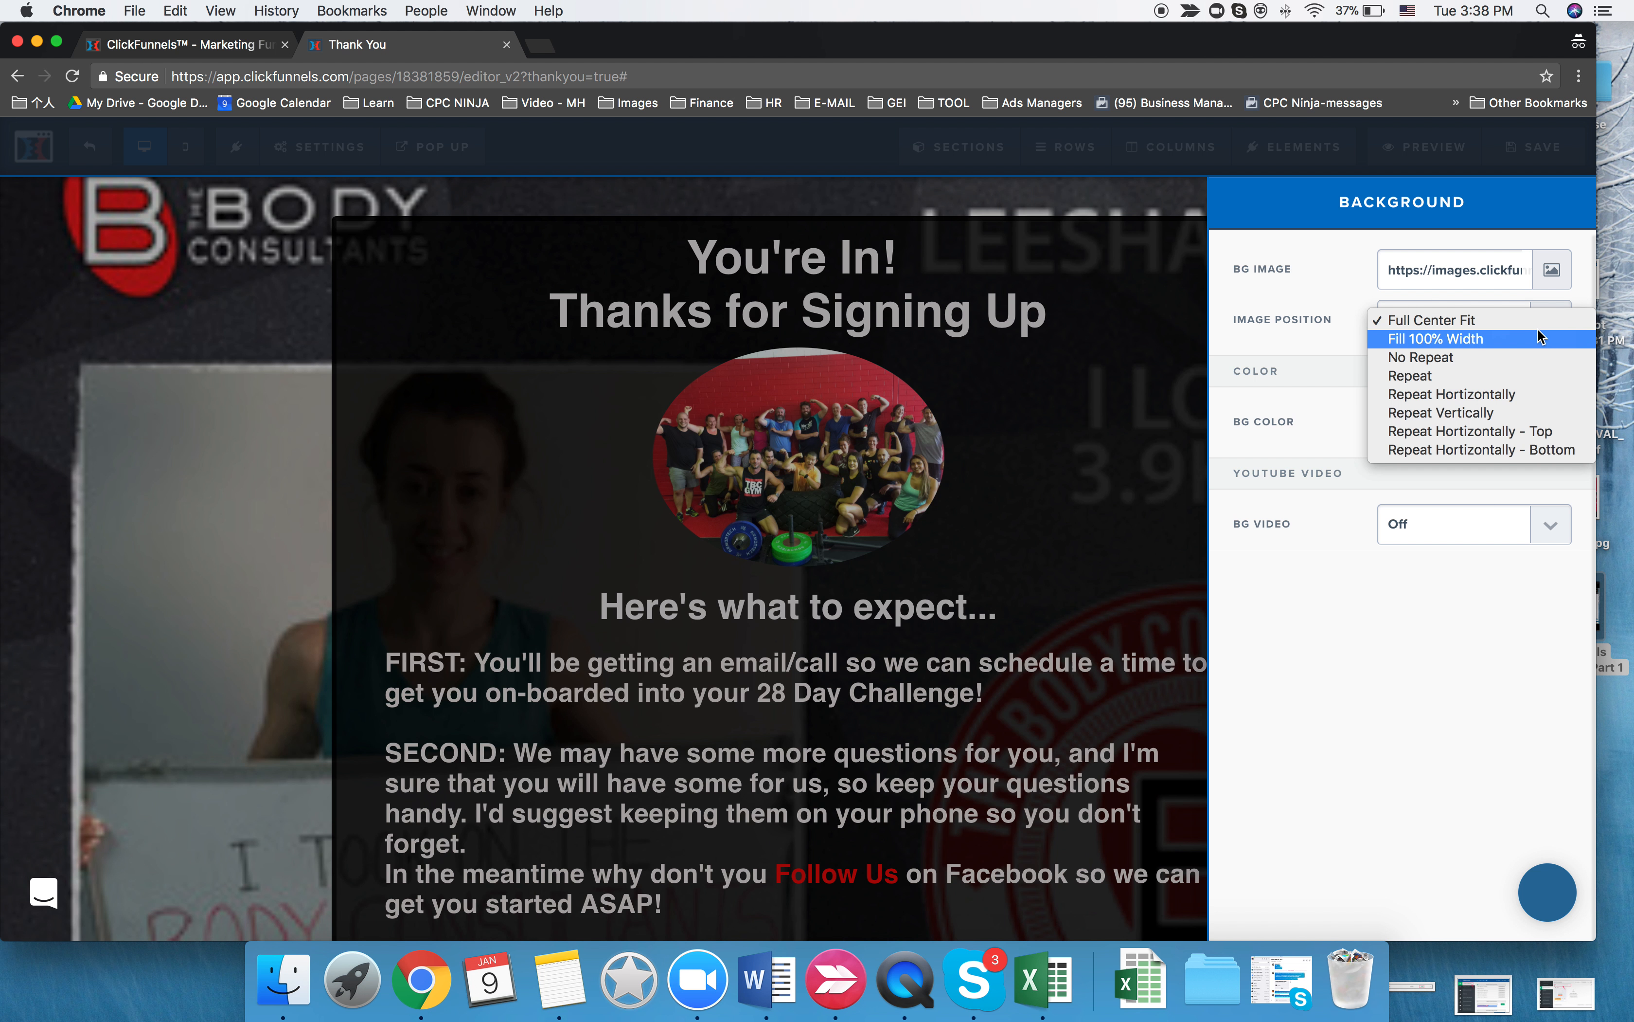
{"action": "left_click", "coordinate": [1447, 360]}
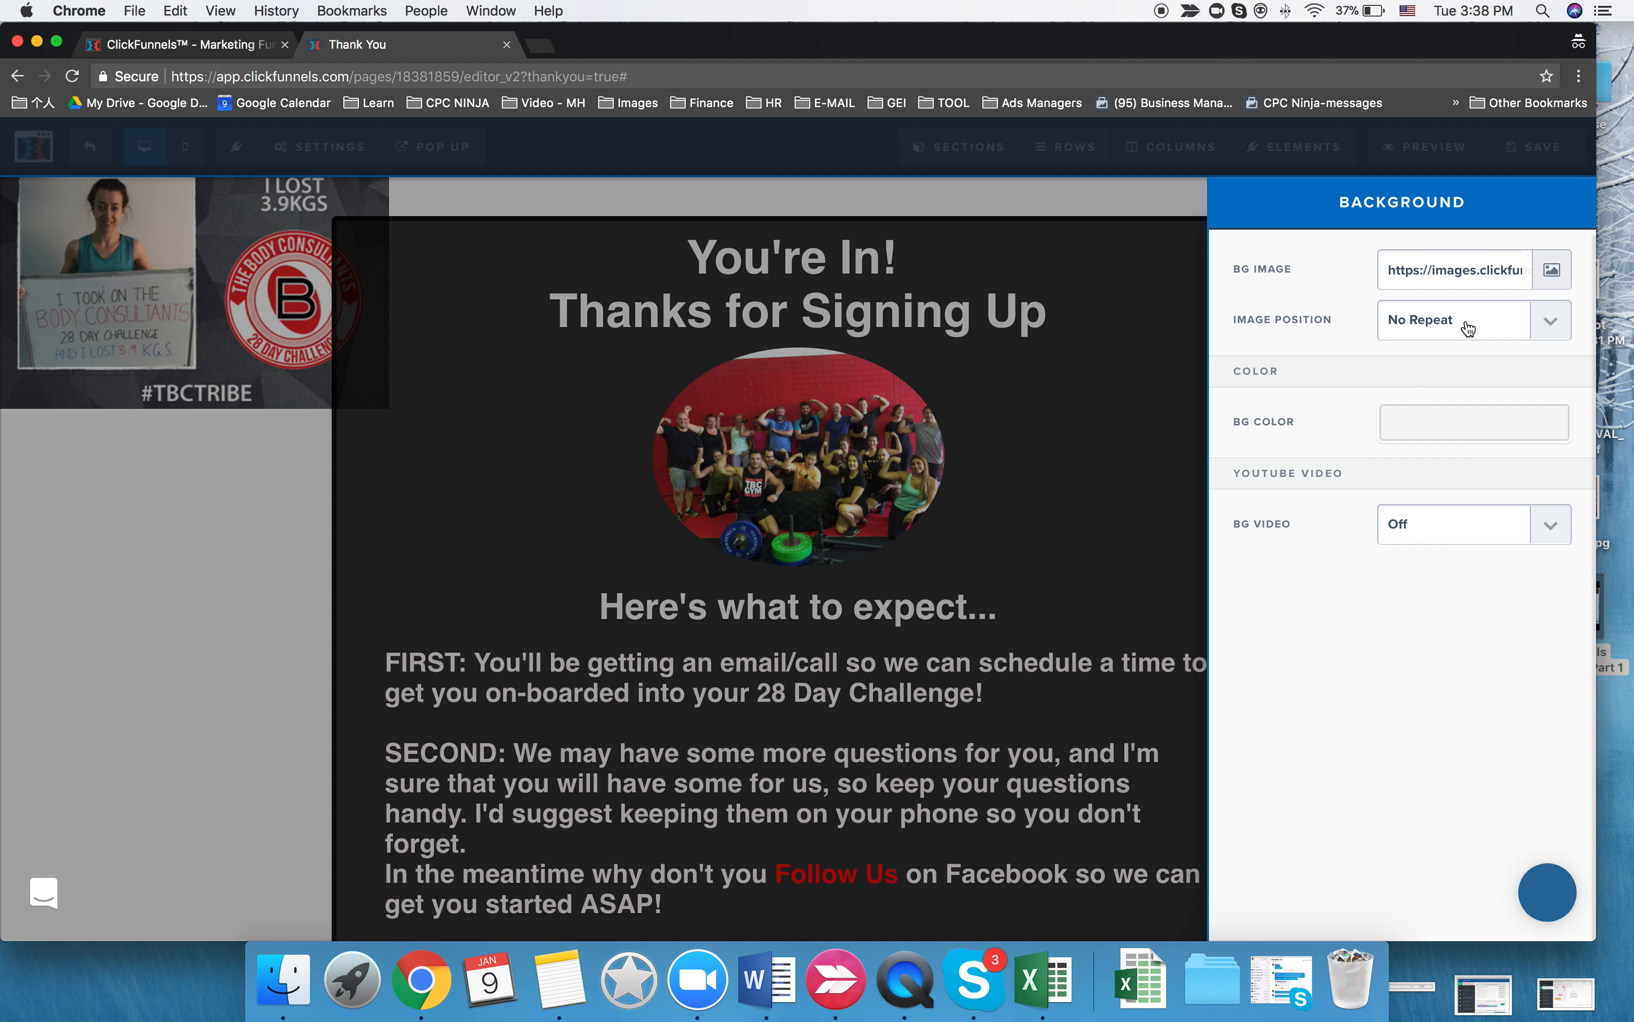
{"action": "left_click", "coordinate": [1465, 328]}
{"action": "left_click", "coordinate": [1459, 302]}
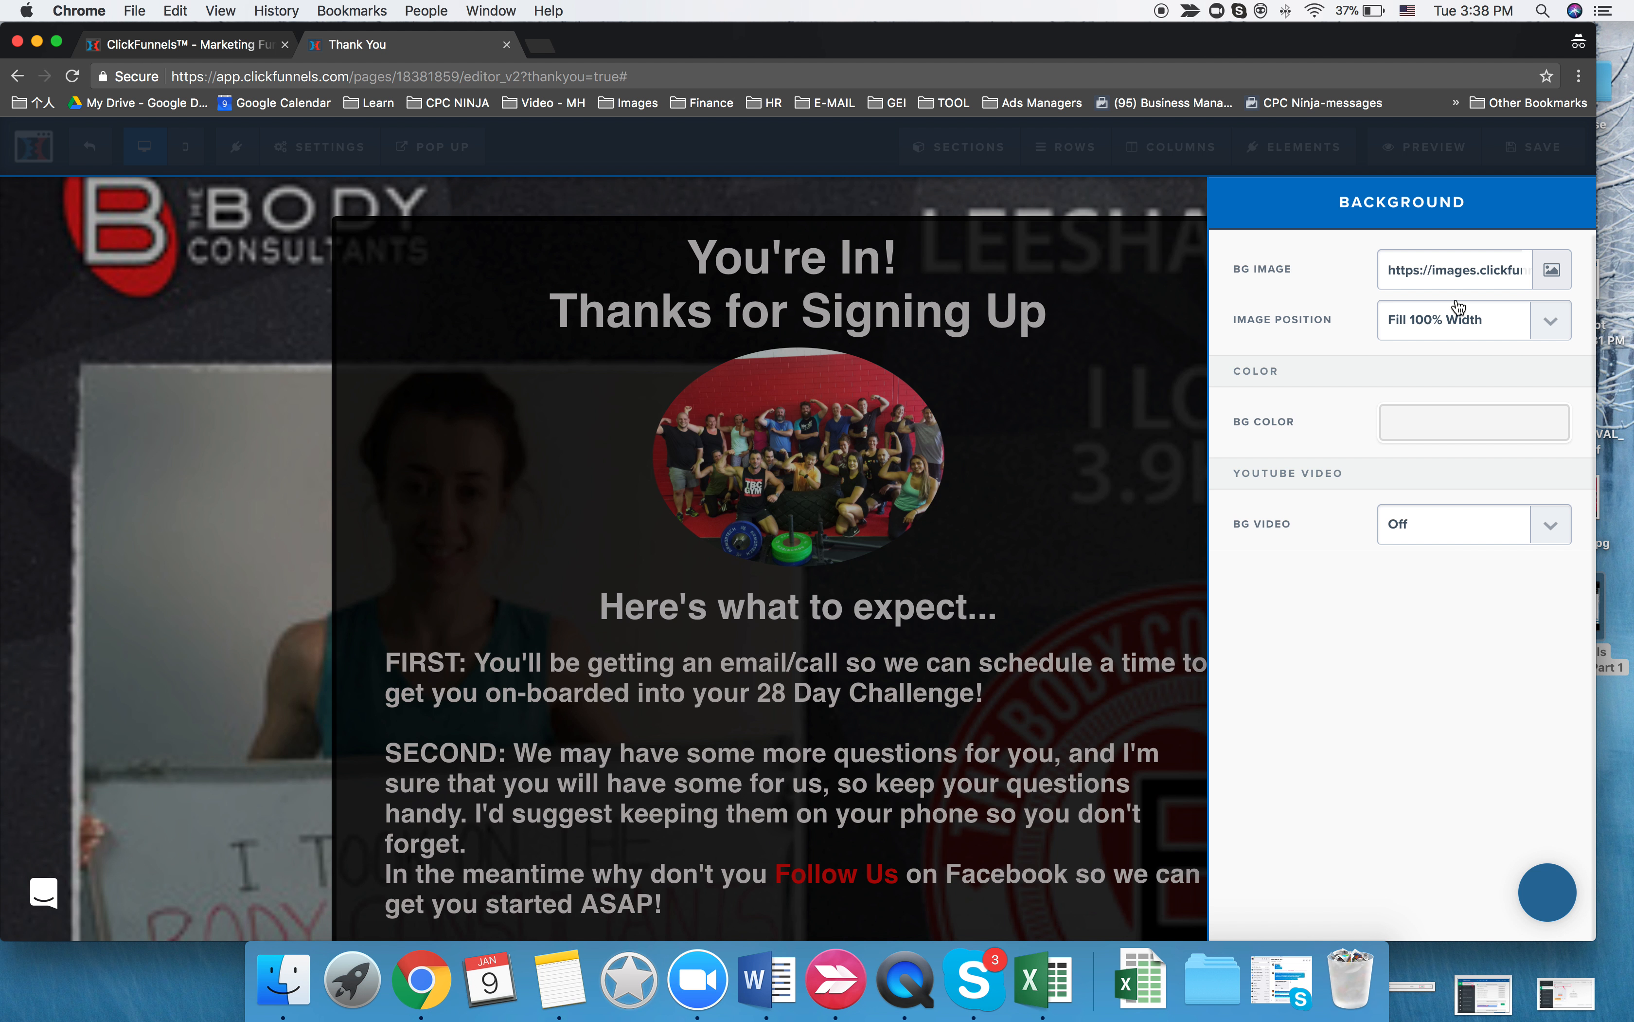
{"action": "left_click", "coordinate": [1461, 318]}
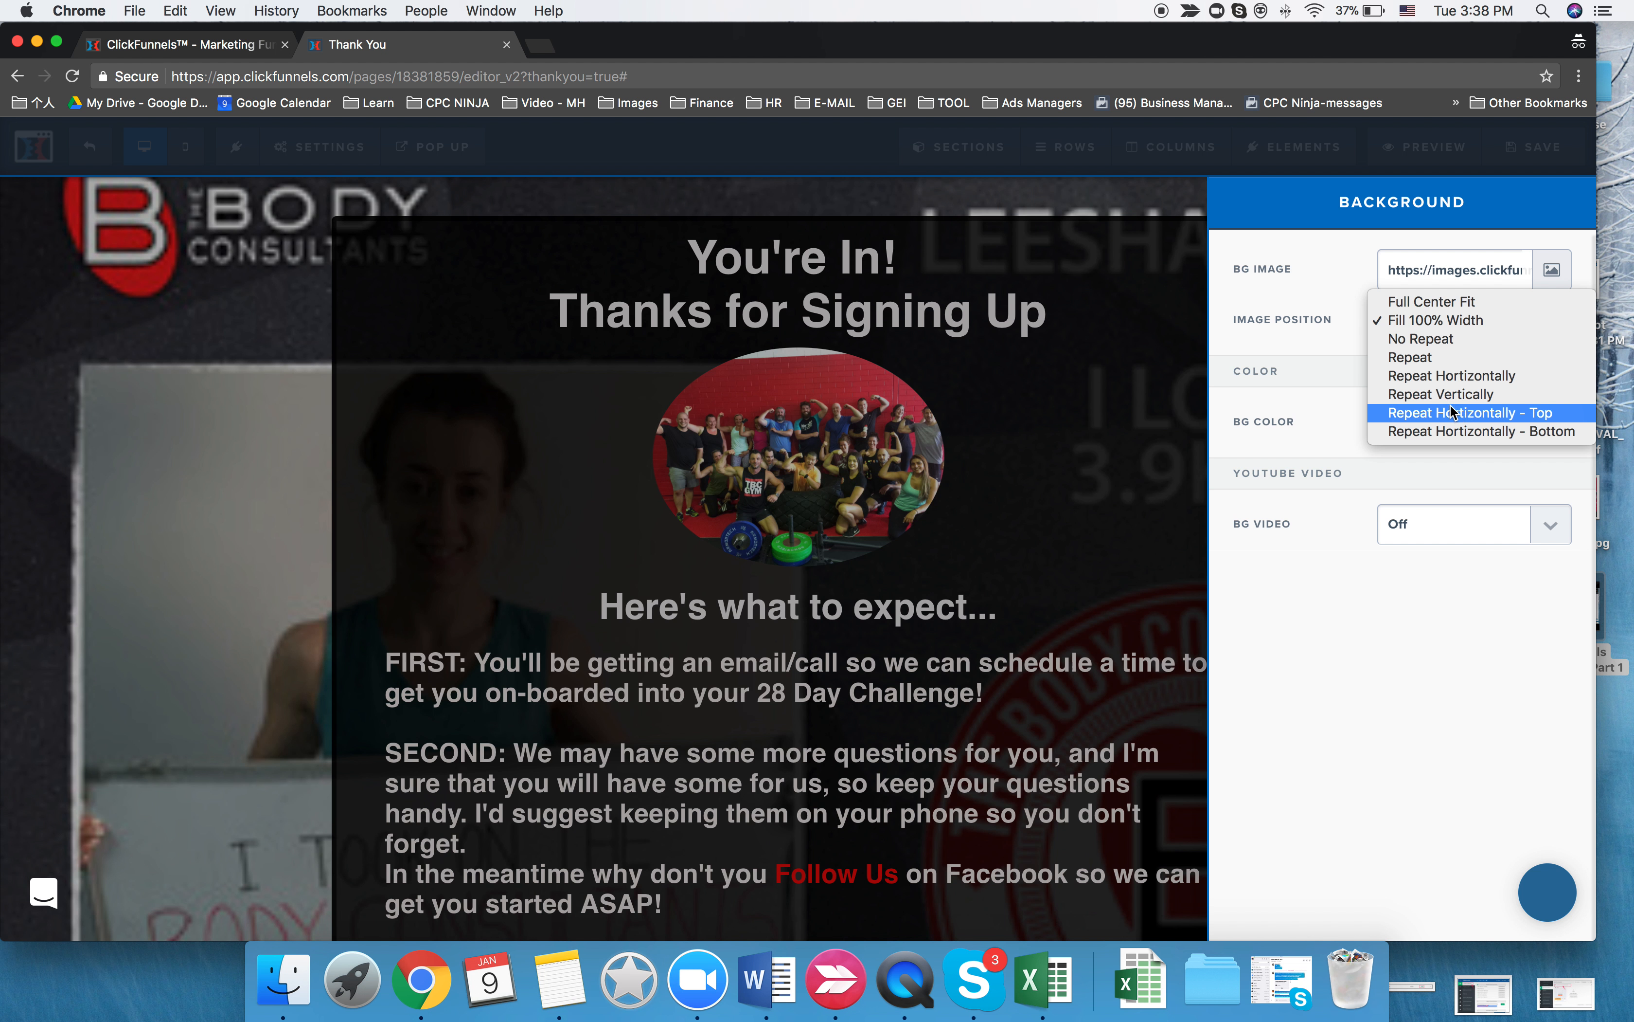
{"action": "left_click", "coordinate": [1006, 451]}
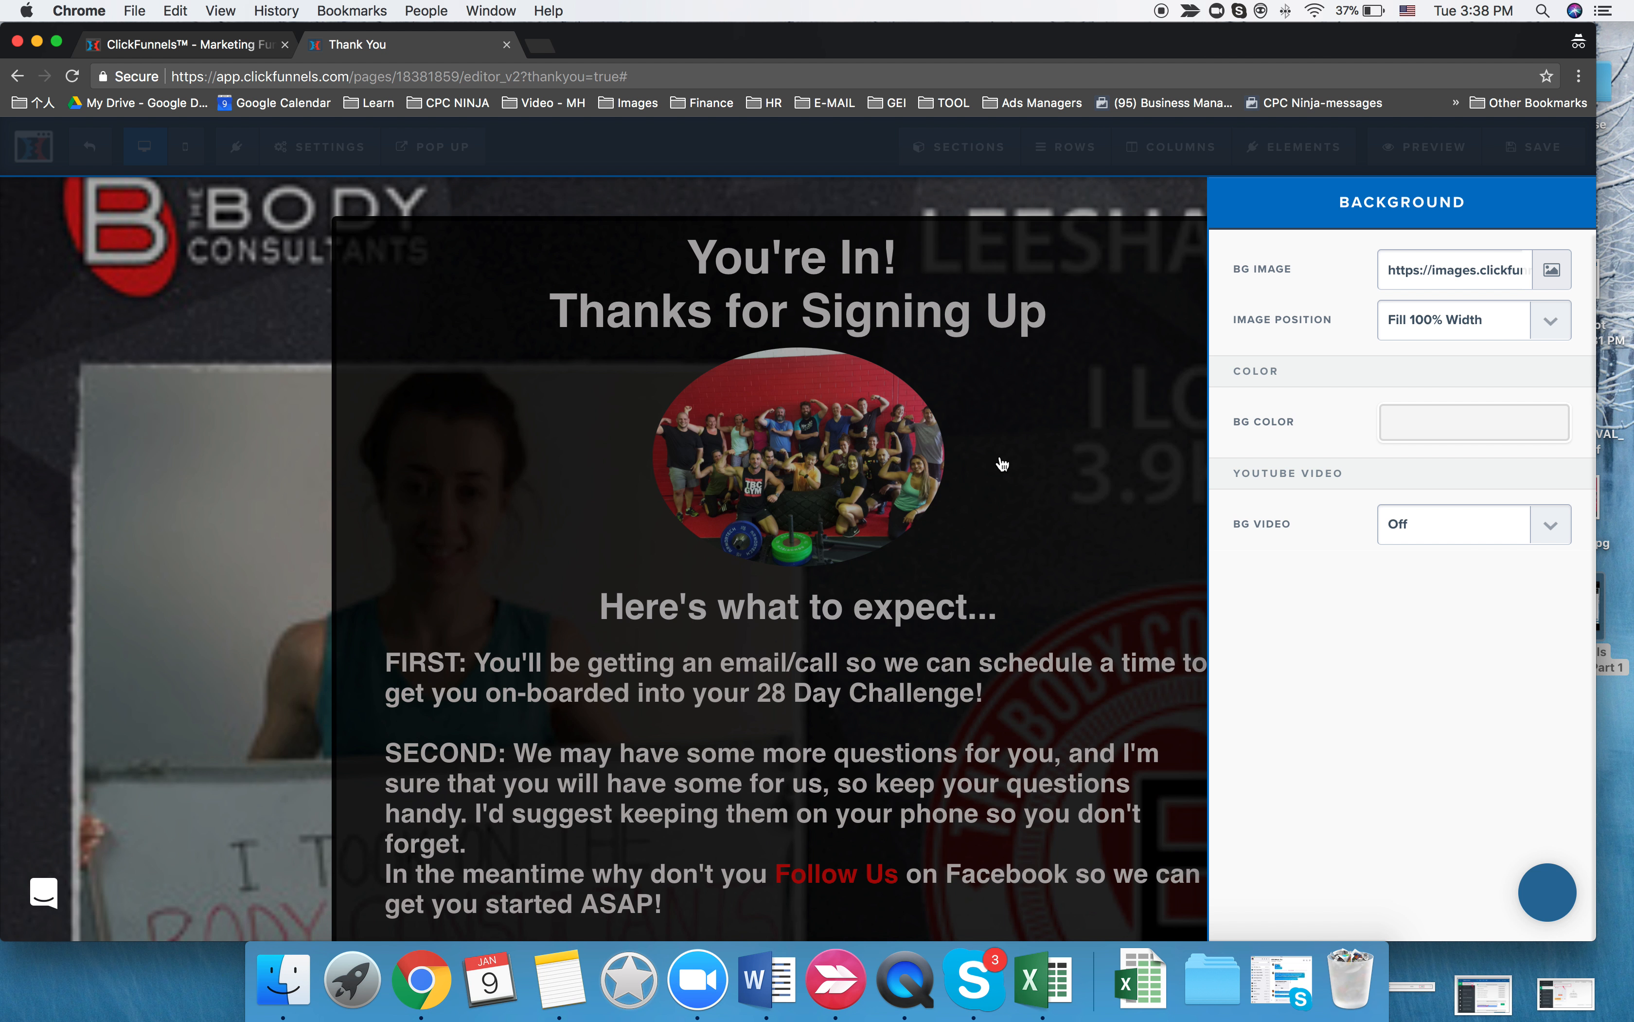
- Review the full Thank You page against its current background, and reopen the page's background settings
{"action": "left_click", "coordinate": [926, 664]}
{"action": "scroll", "coordinate": [1182, 602], "scroll_direction": "down", "scroll_amount": 5}
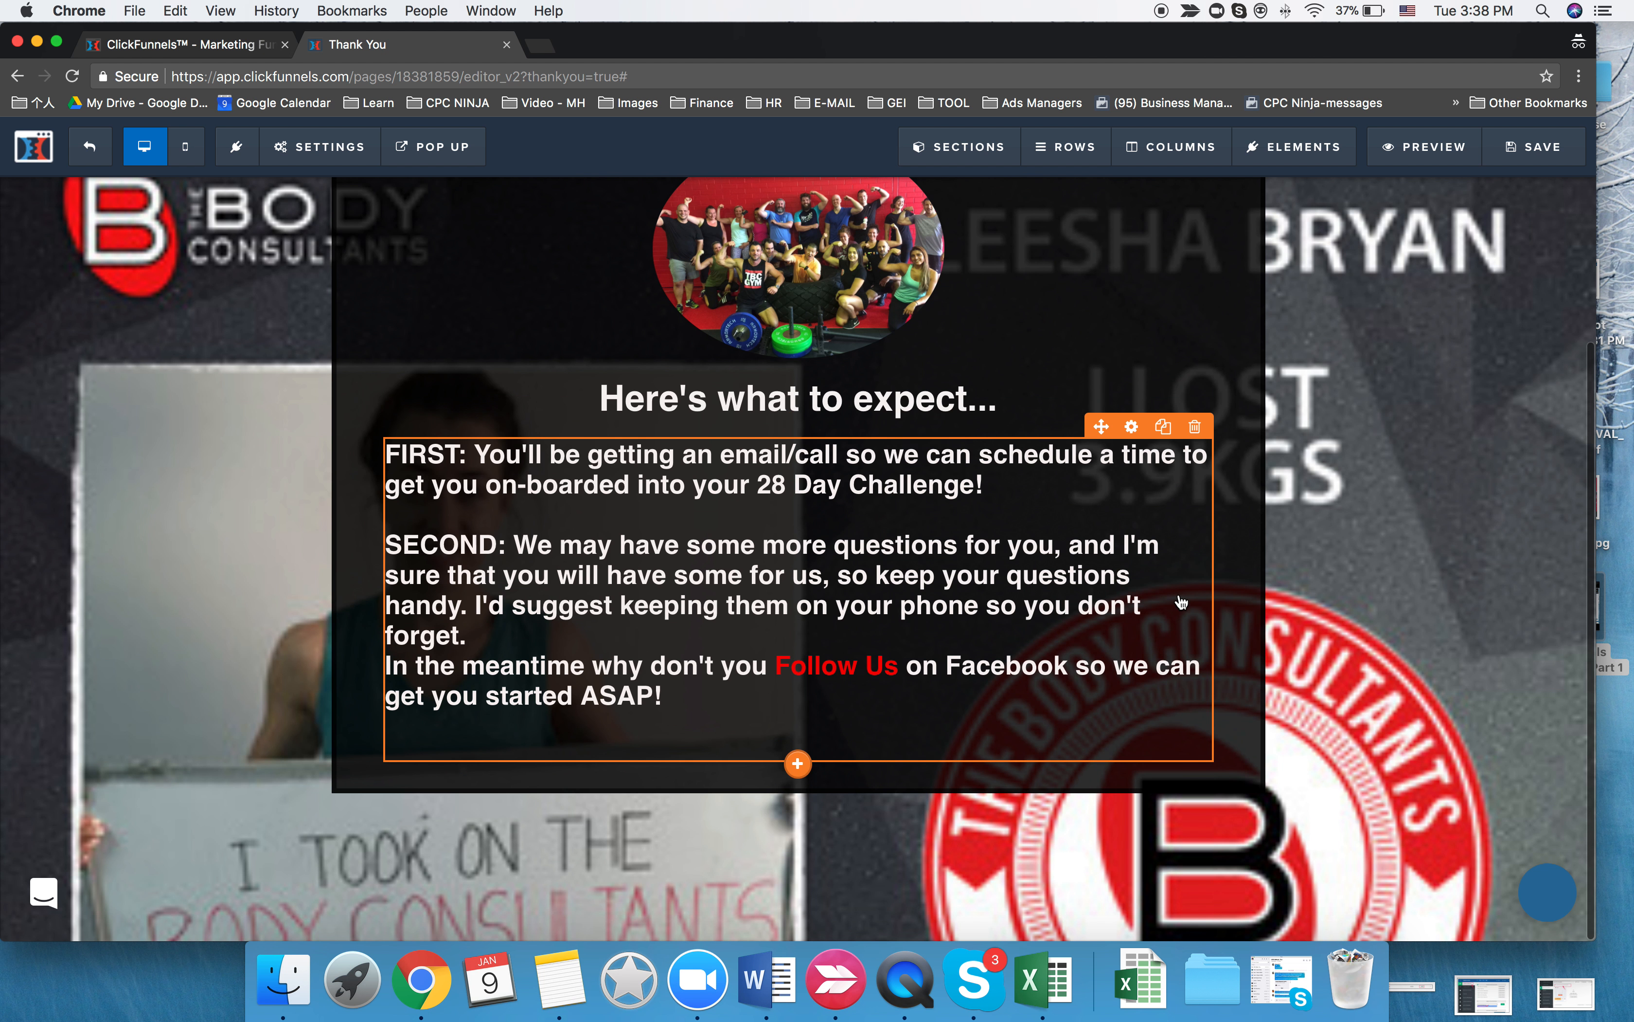
{"action": "scroll", "coordinate": [1182, 601], "scroll_direction": "up", "scroll_amount": 3}
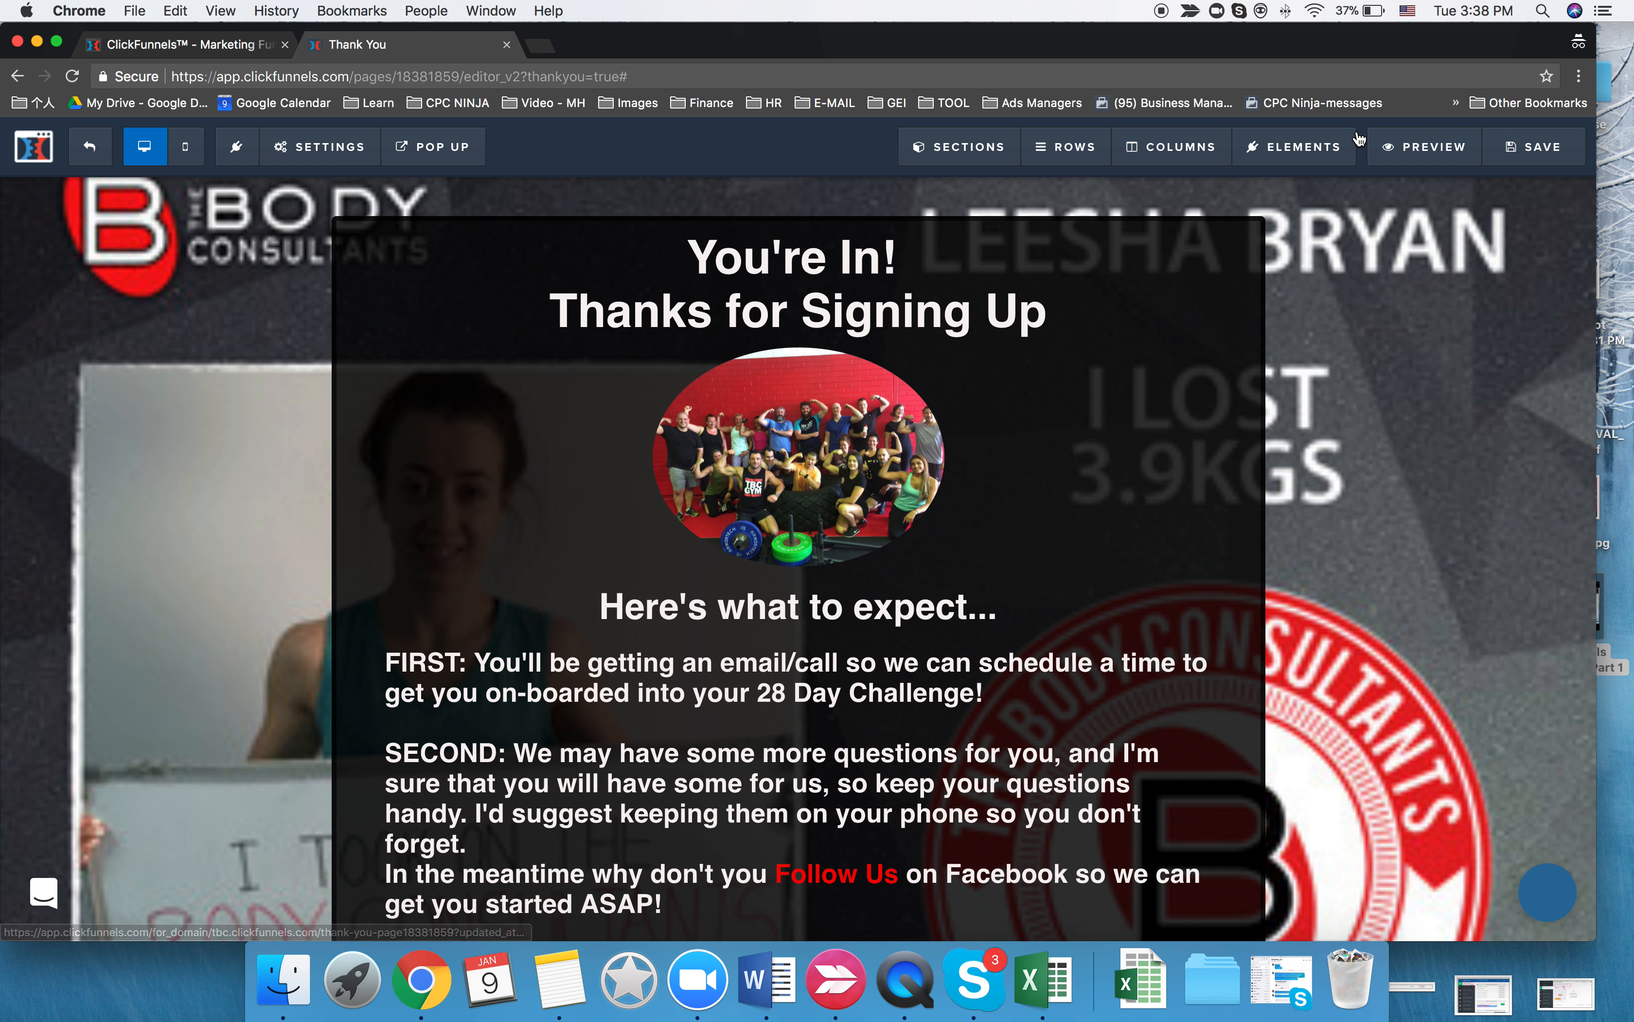
{"action": "left_click", "coordinate": [361, 152]}
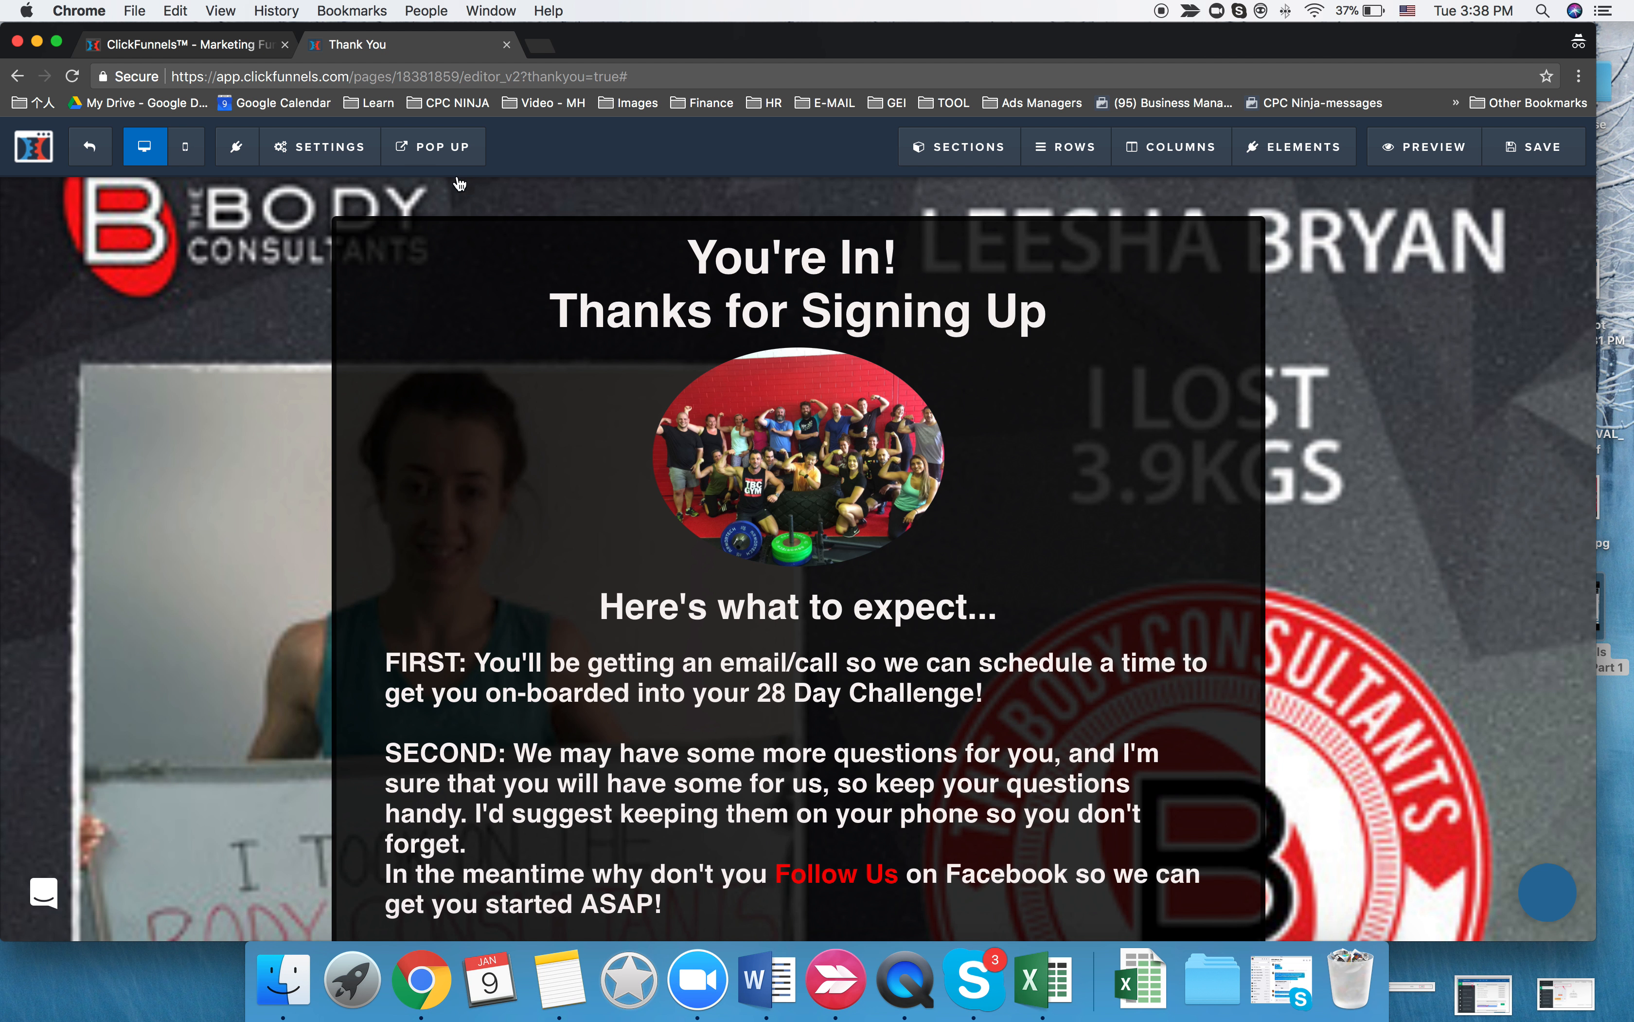
{"action": "mouse_move", "coordinate": [299, 161]}
{"action": "left_click", "coordinate": [331, 348]}
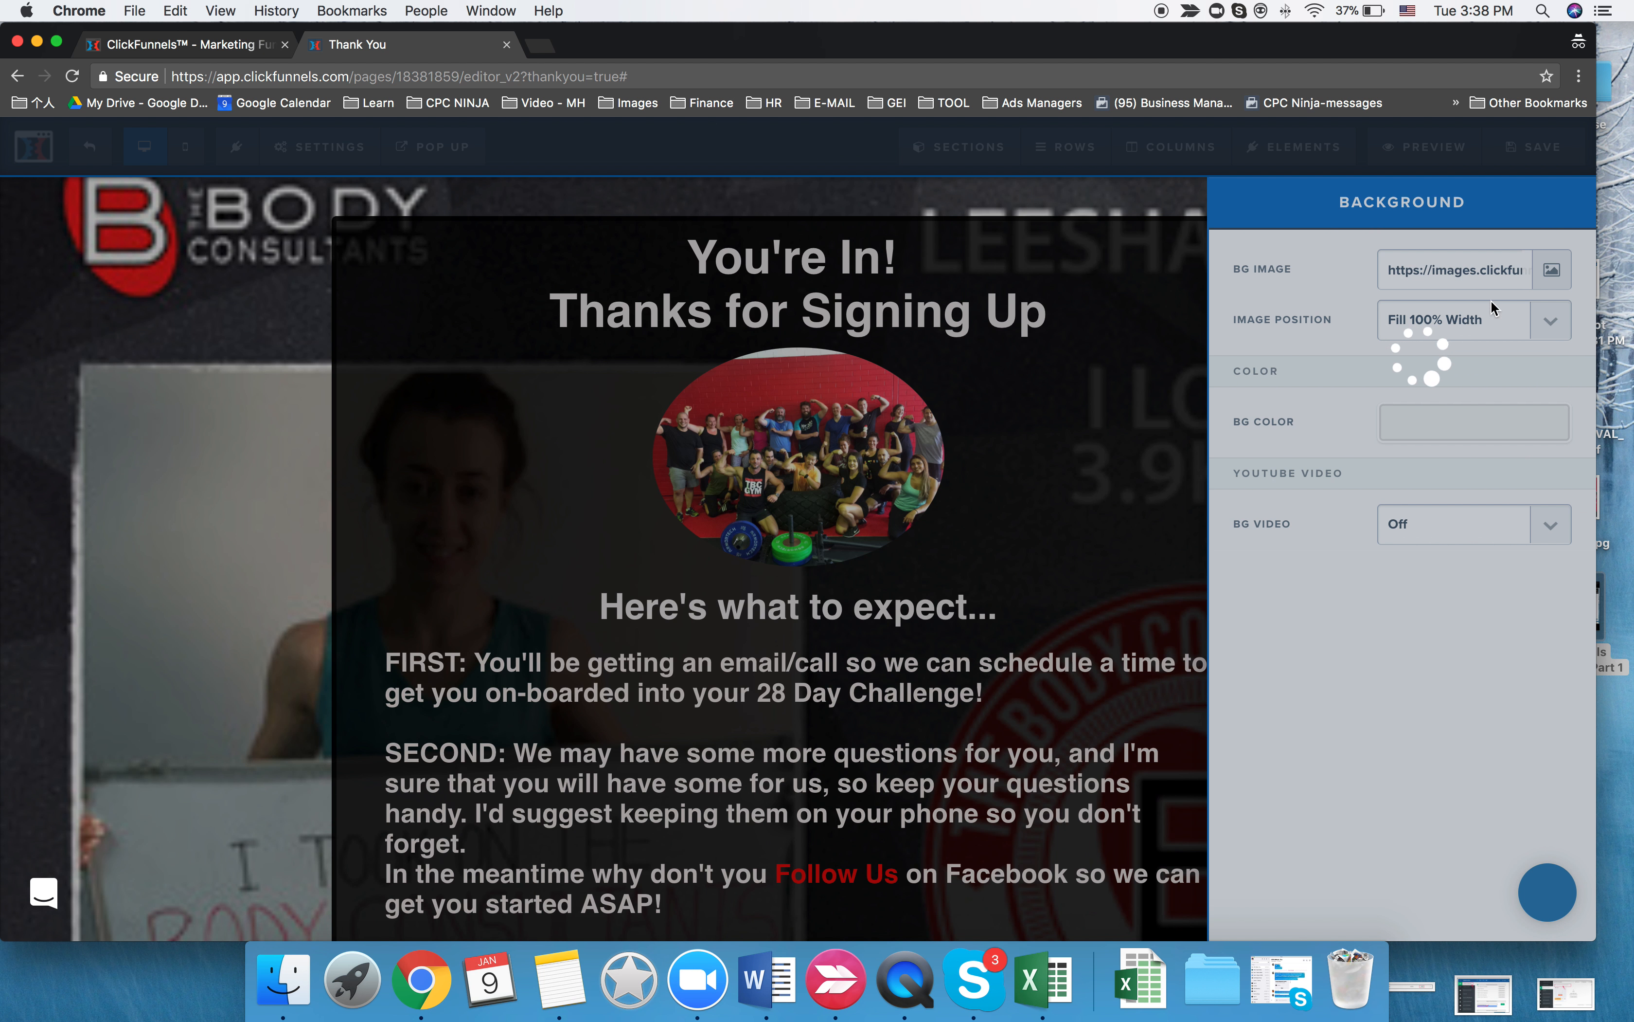
- Browse pages 2 and 3 of the uploaded image library for a different background image
{"action": "left_click", "coordinate": [1551, 271]}
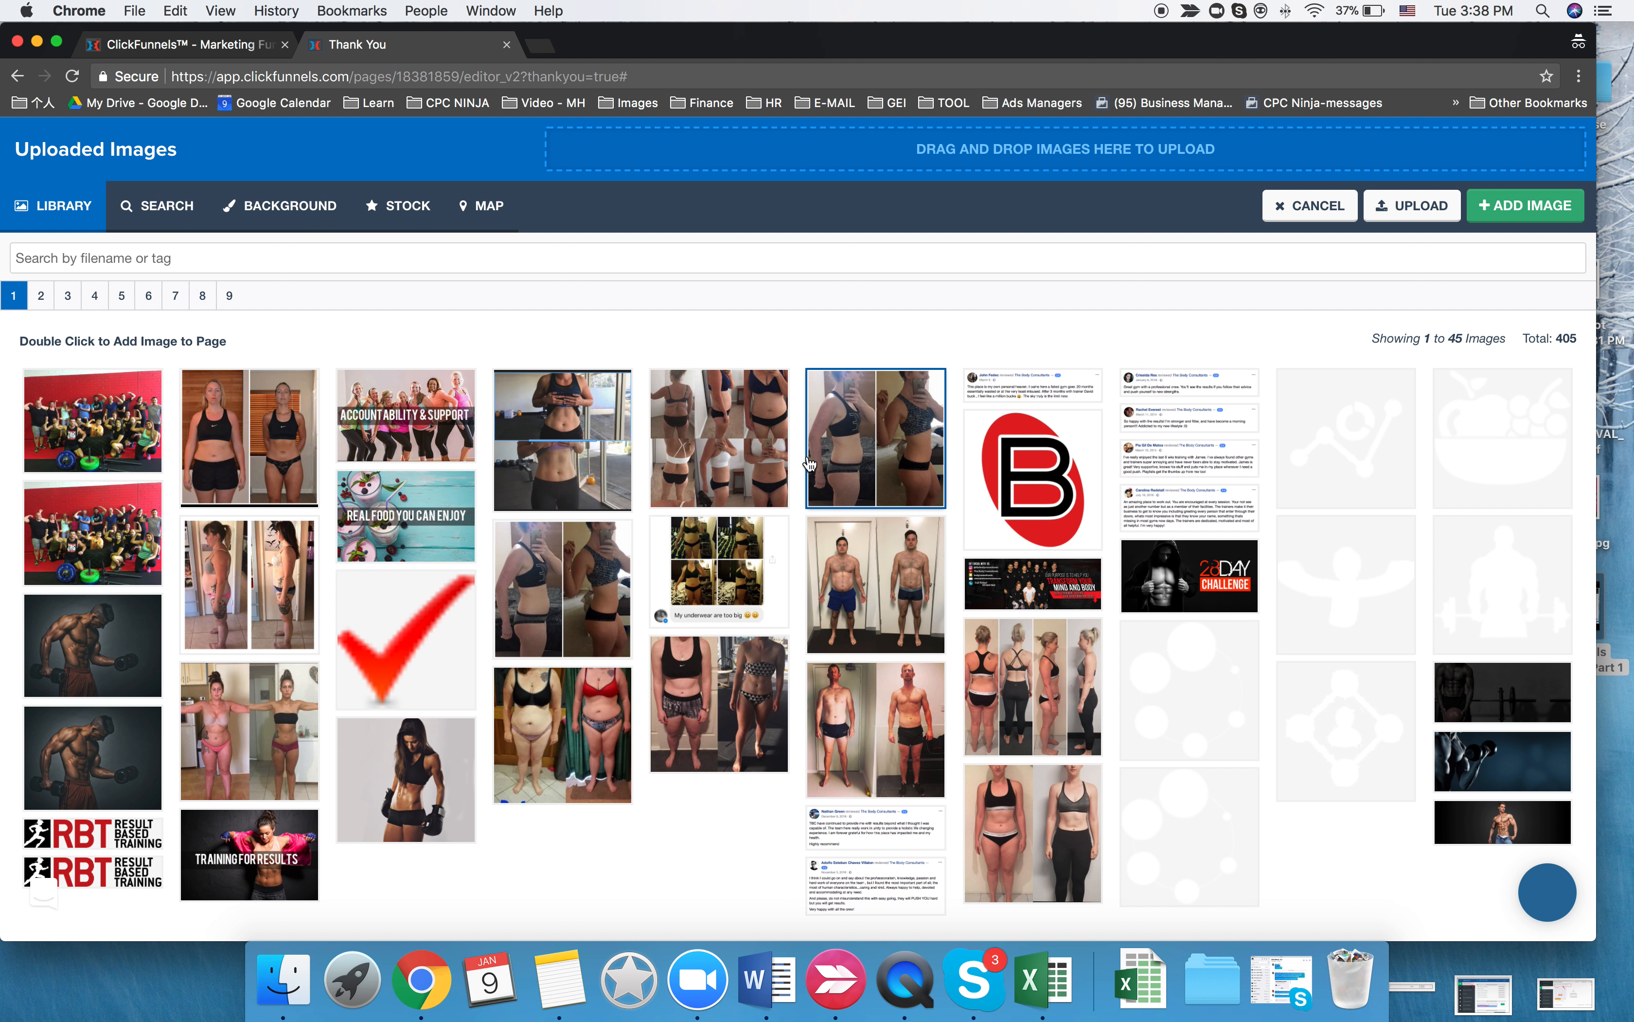
{"action": "left_click", "coordinate": [41, 296]}
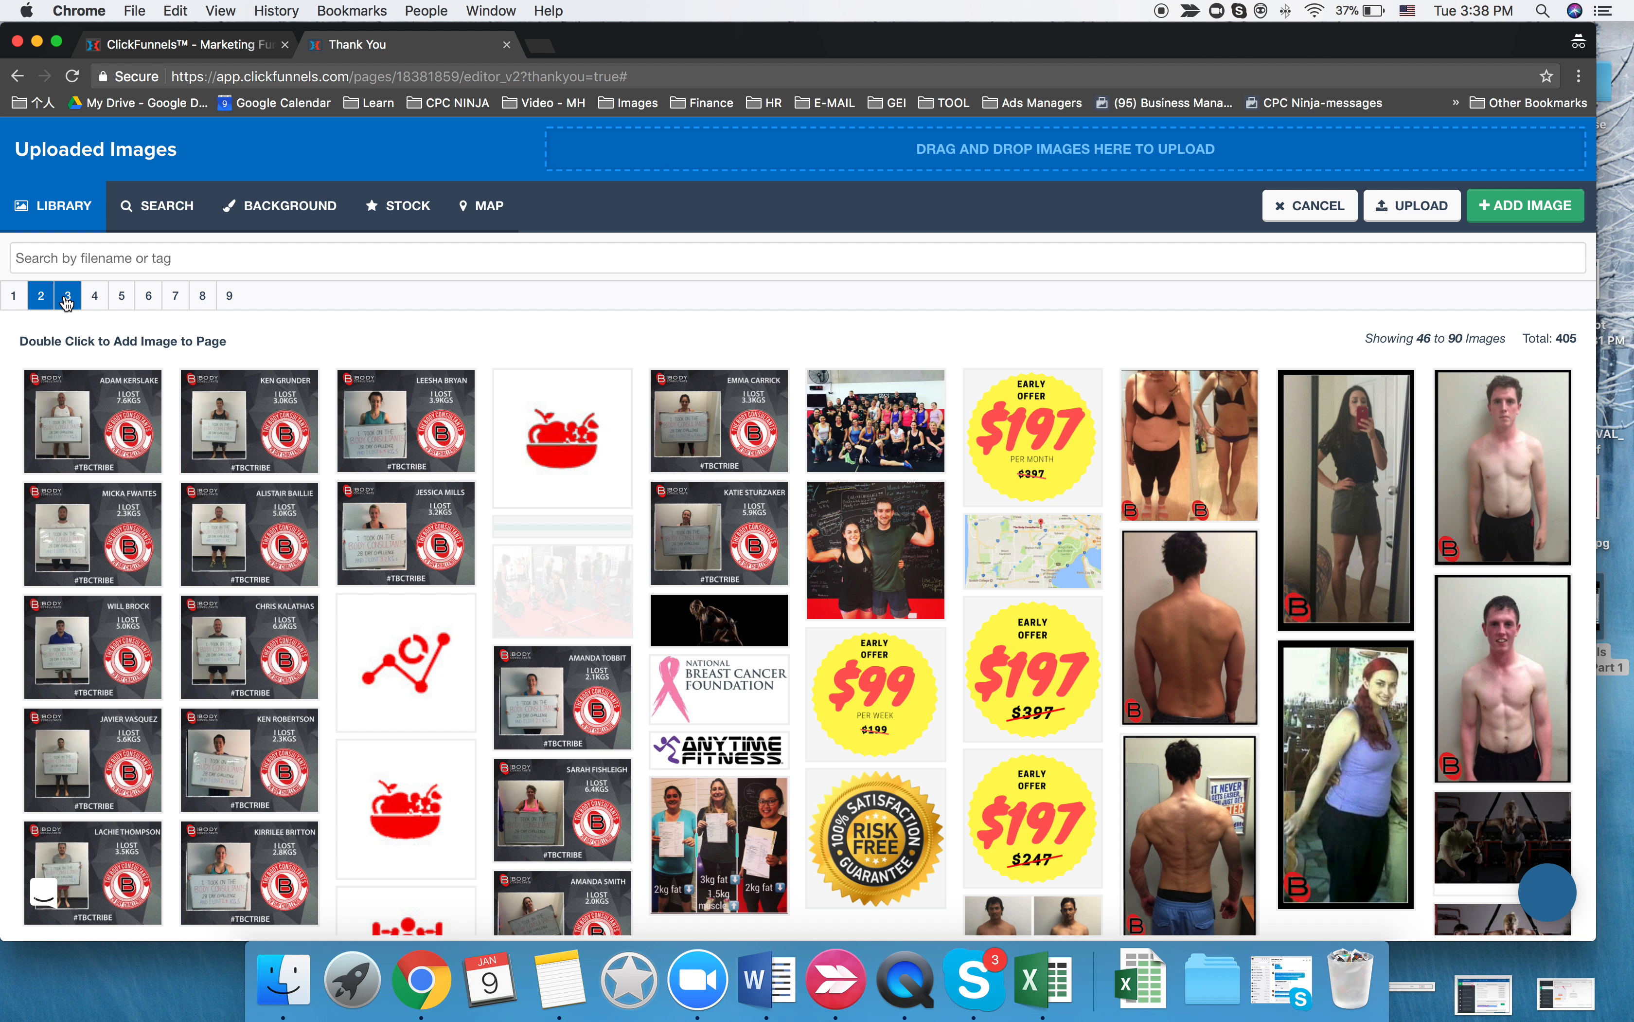
{"action": "left_click", "coordinate": [68, 297]}
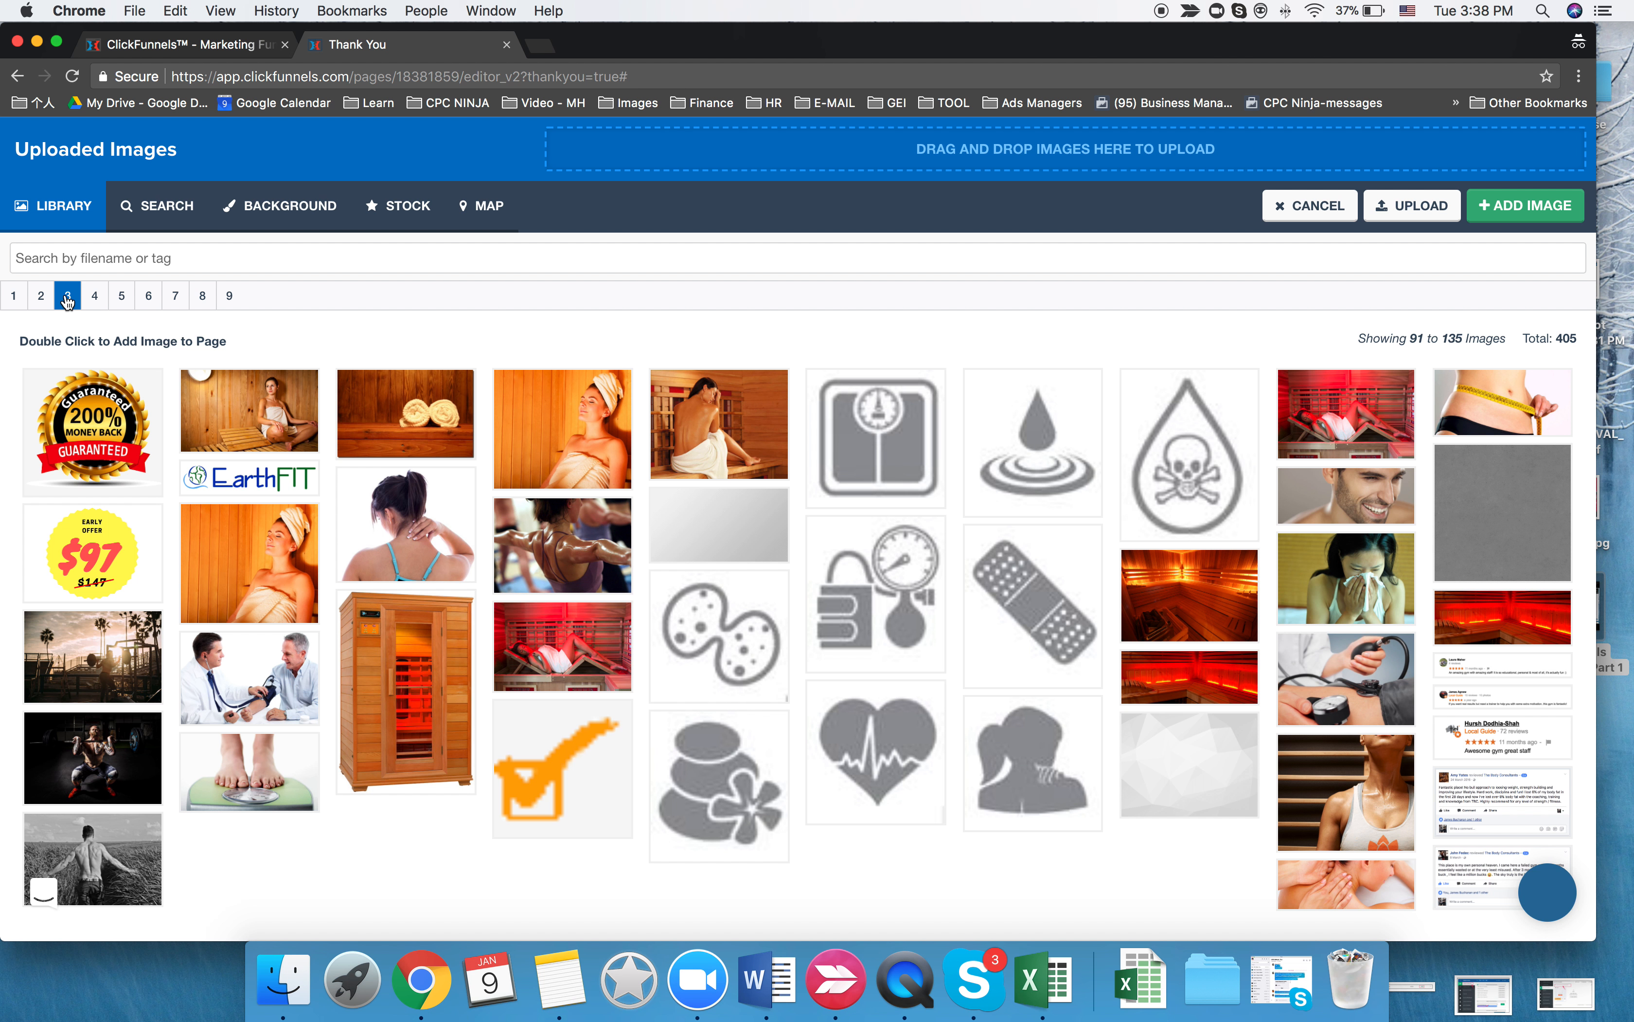
{"action": "left_click", "coordinate": [42, 297]}
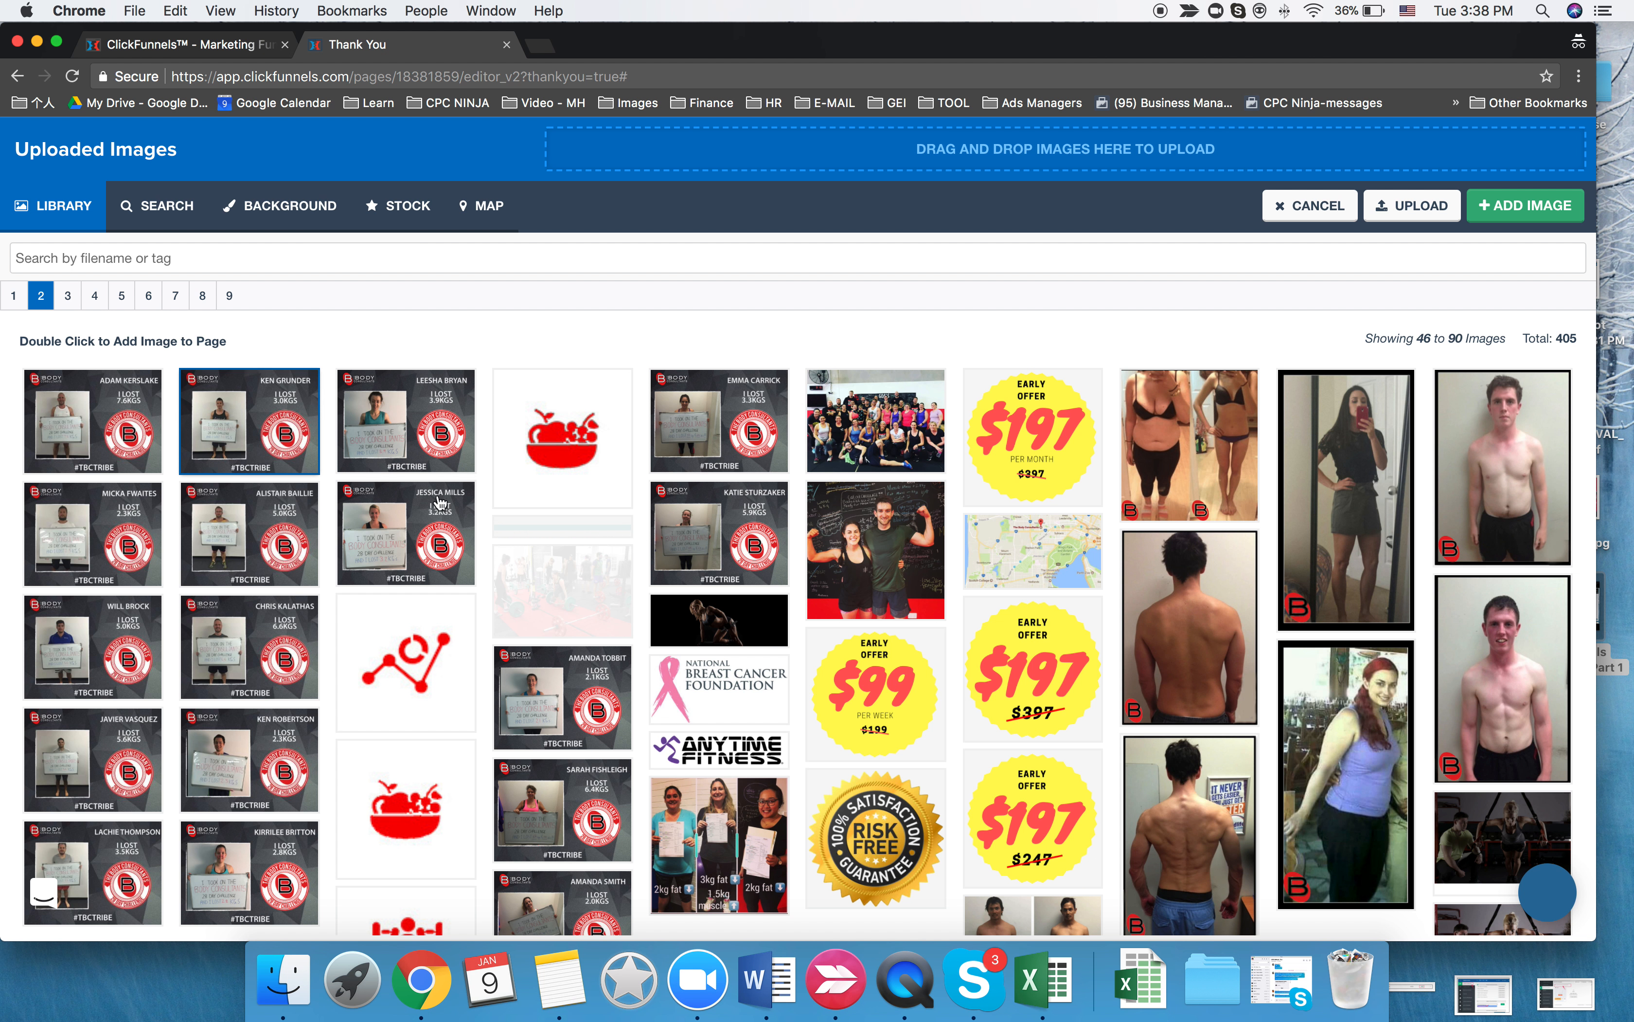
{"action": "scroll", "coordinate": [898, 760], "scroll_direction": "down", "scroll_amount": 3}
{"action": "scroll", "coordinate": [935, 773], "scroll_direction": "up", "scroll_amount": 2}
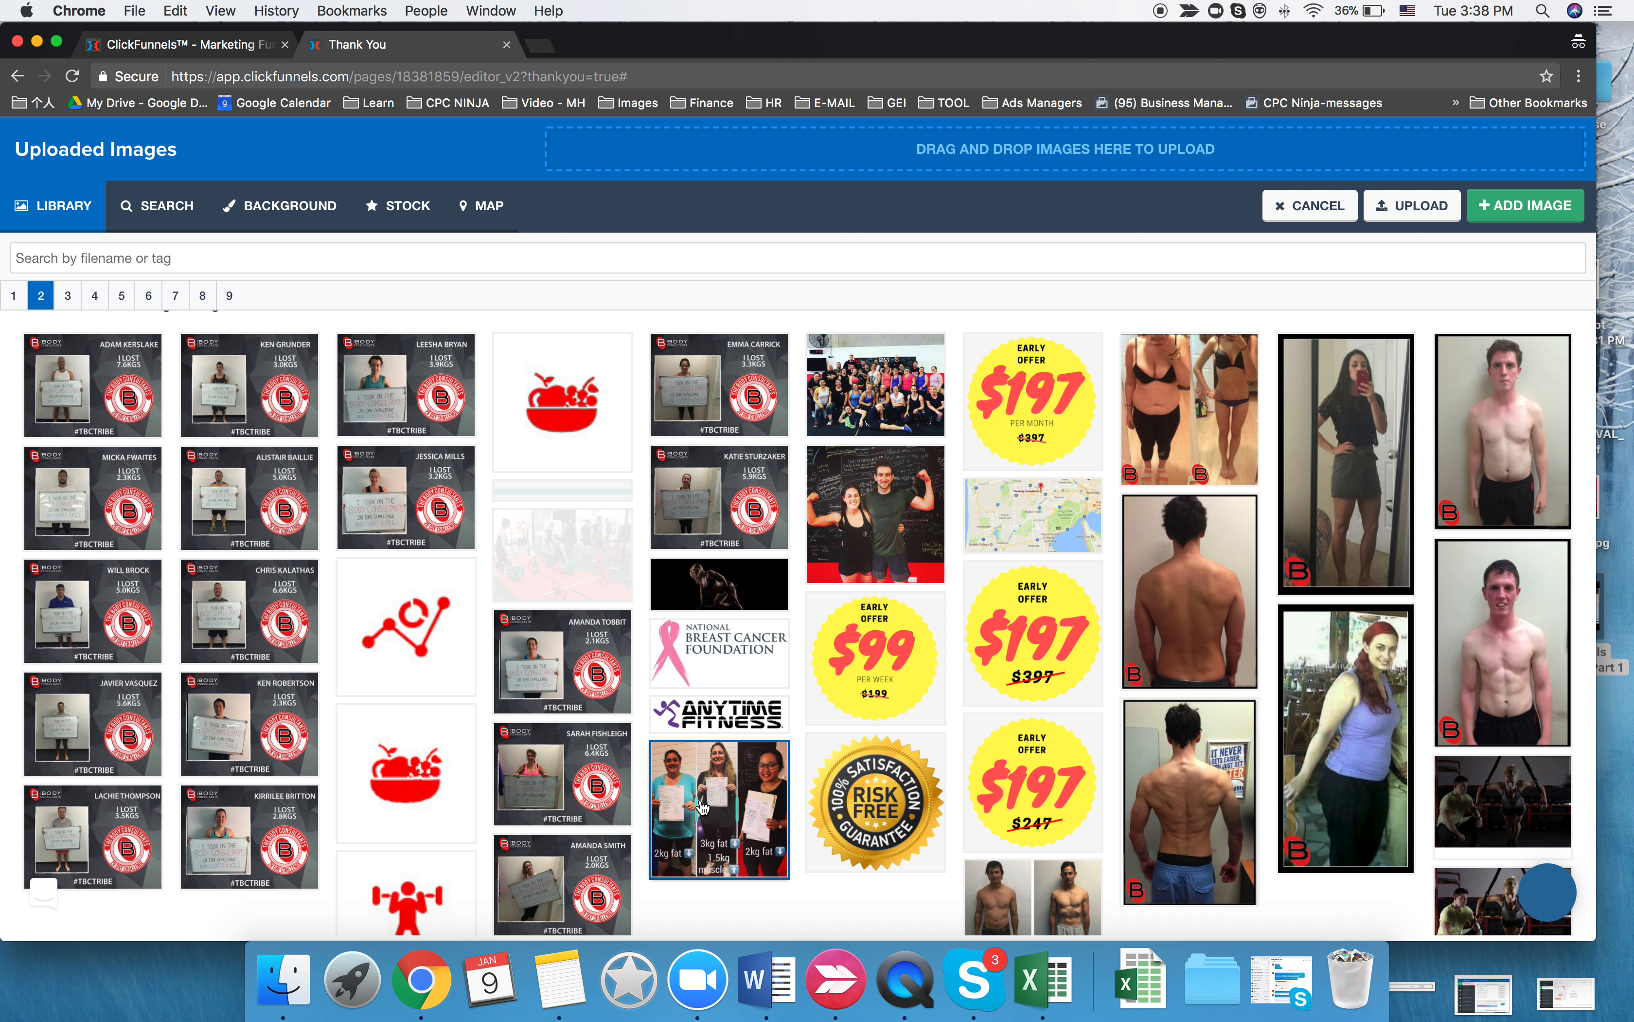
- Replace the Thank You page's background image with the dark-haired woman in a black sports top from page 1 of the image library
{"action": "left_click", "coordinate": [14, 295]}
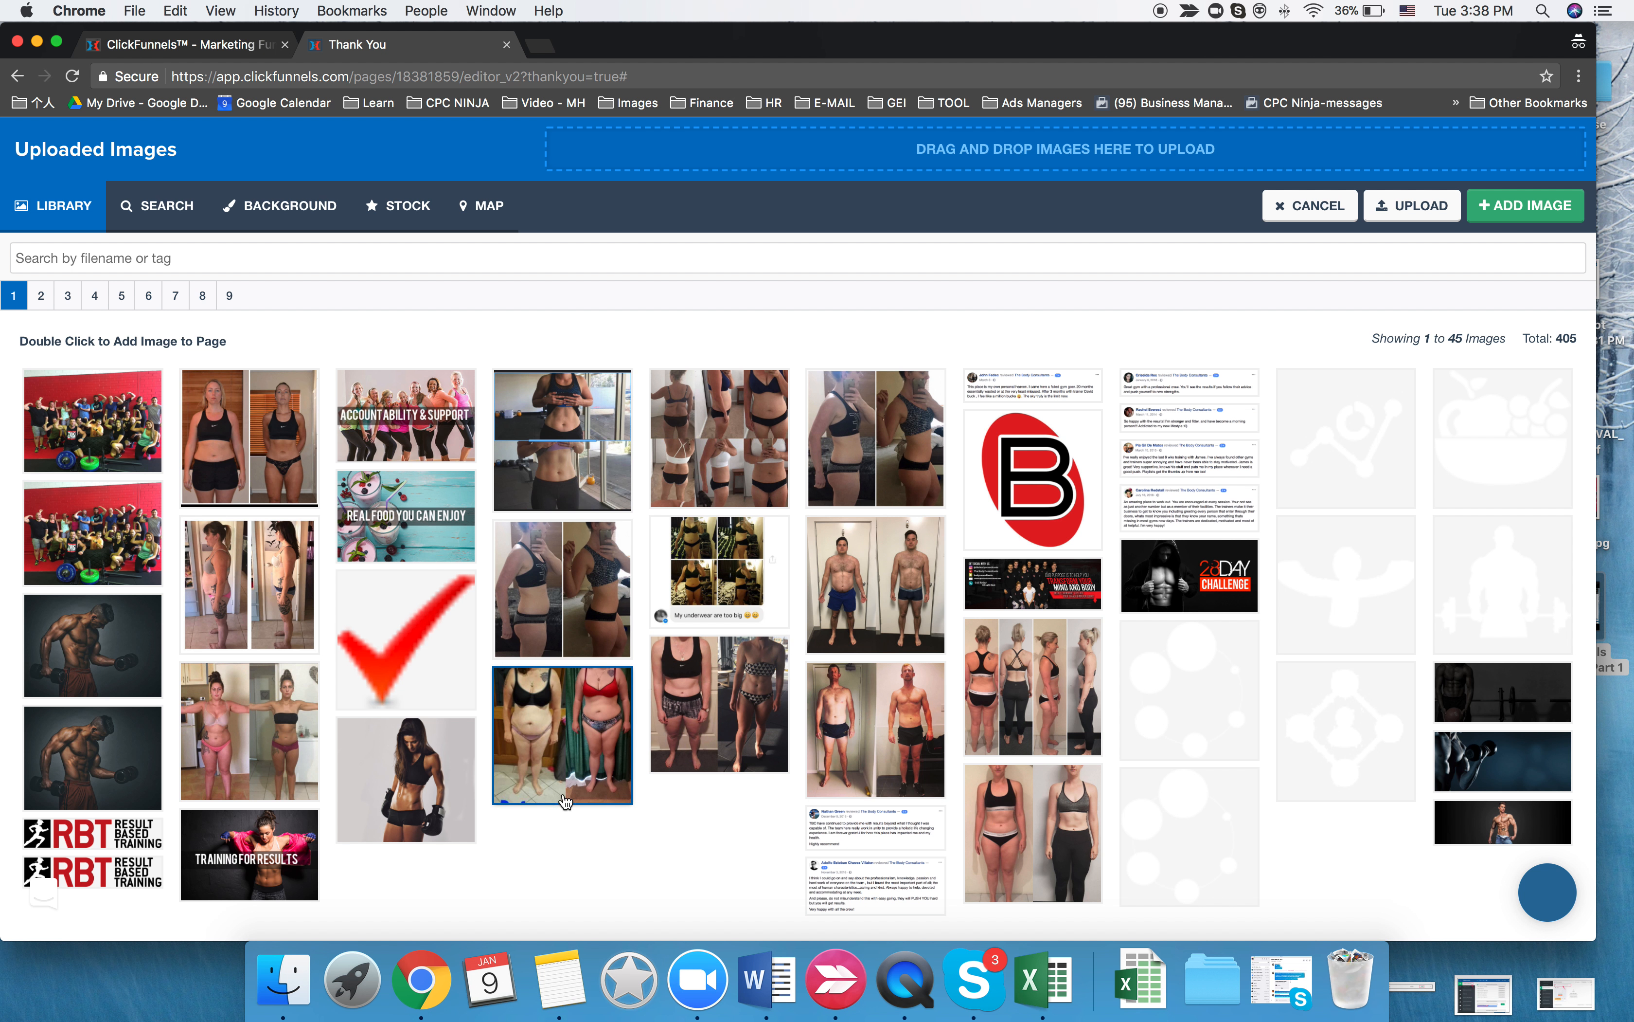
{"action": "left_click", "coordinate": [273, 840]}
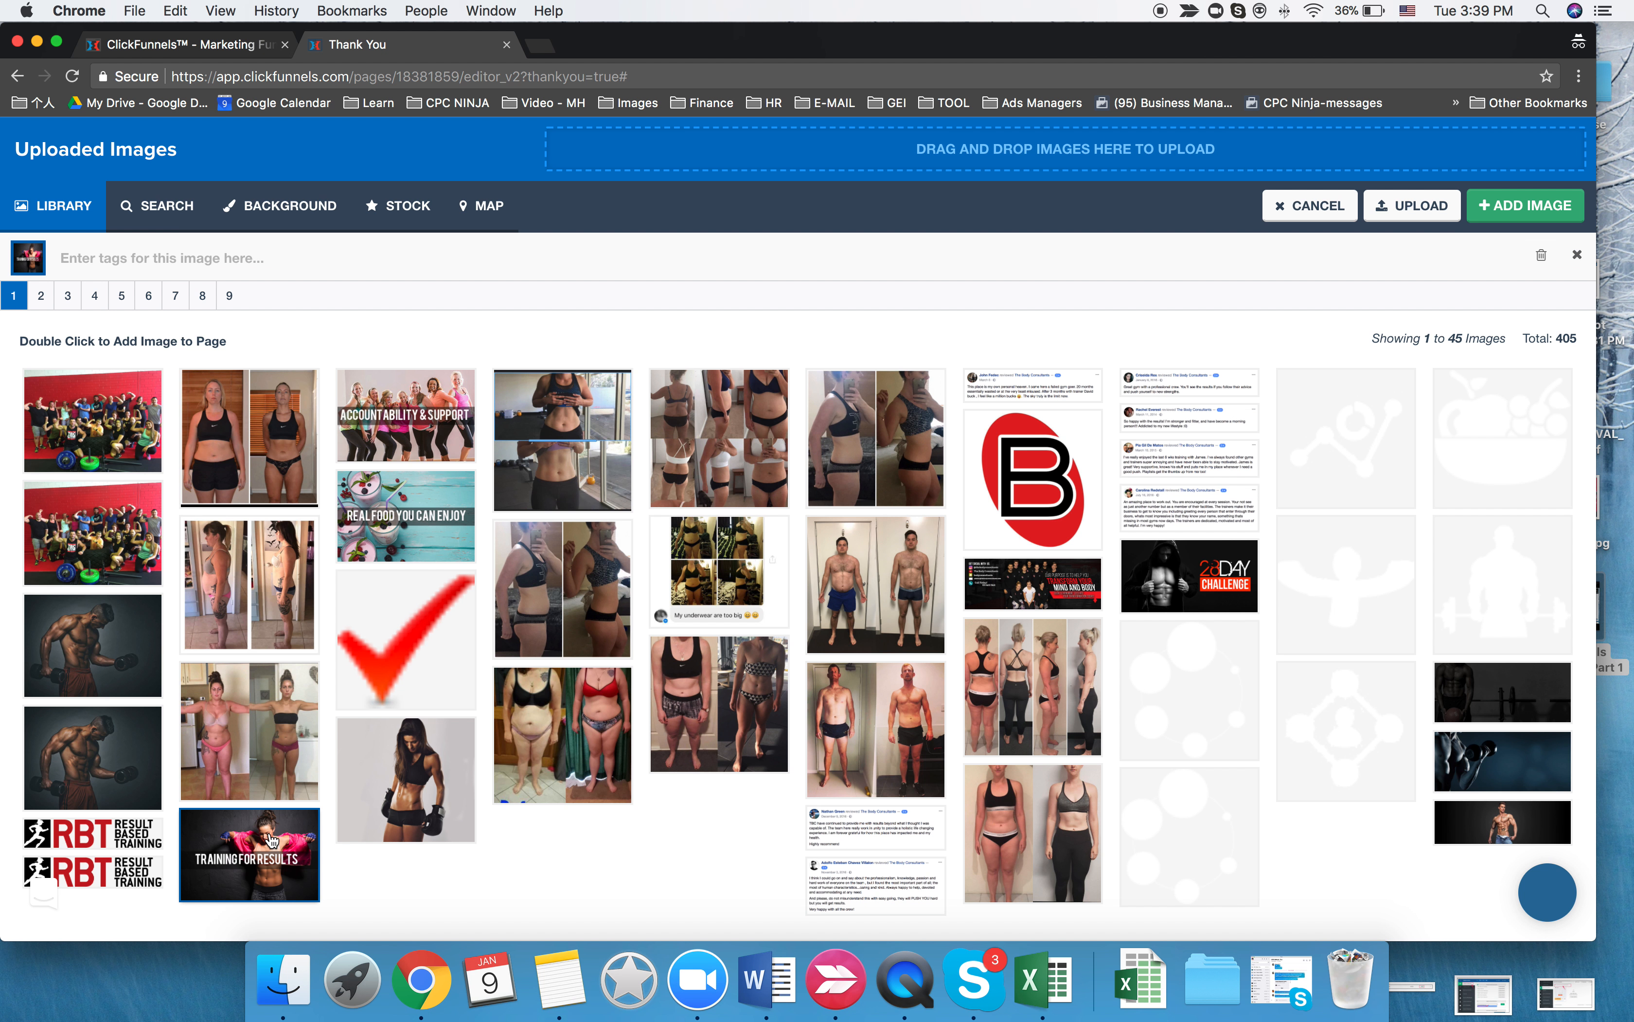
{"action": "left_click", "coordinate": [390, 841]}
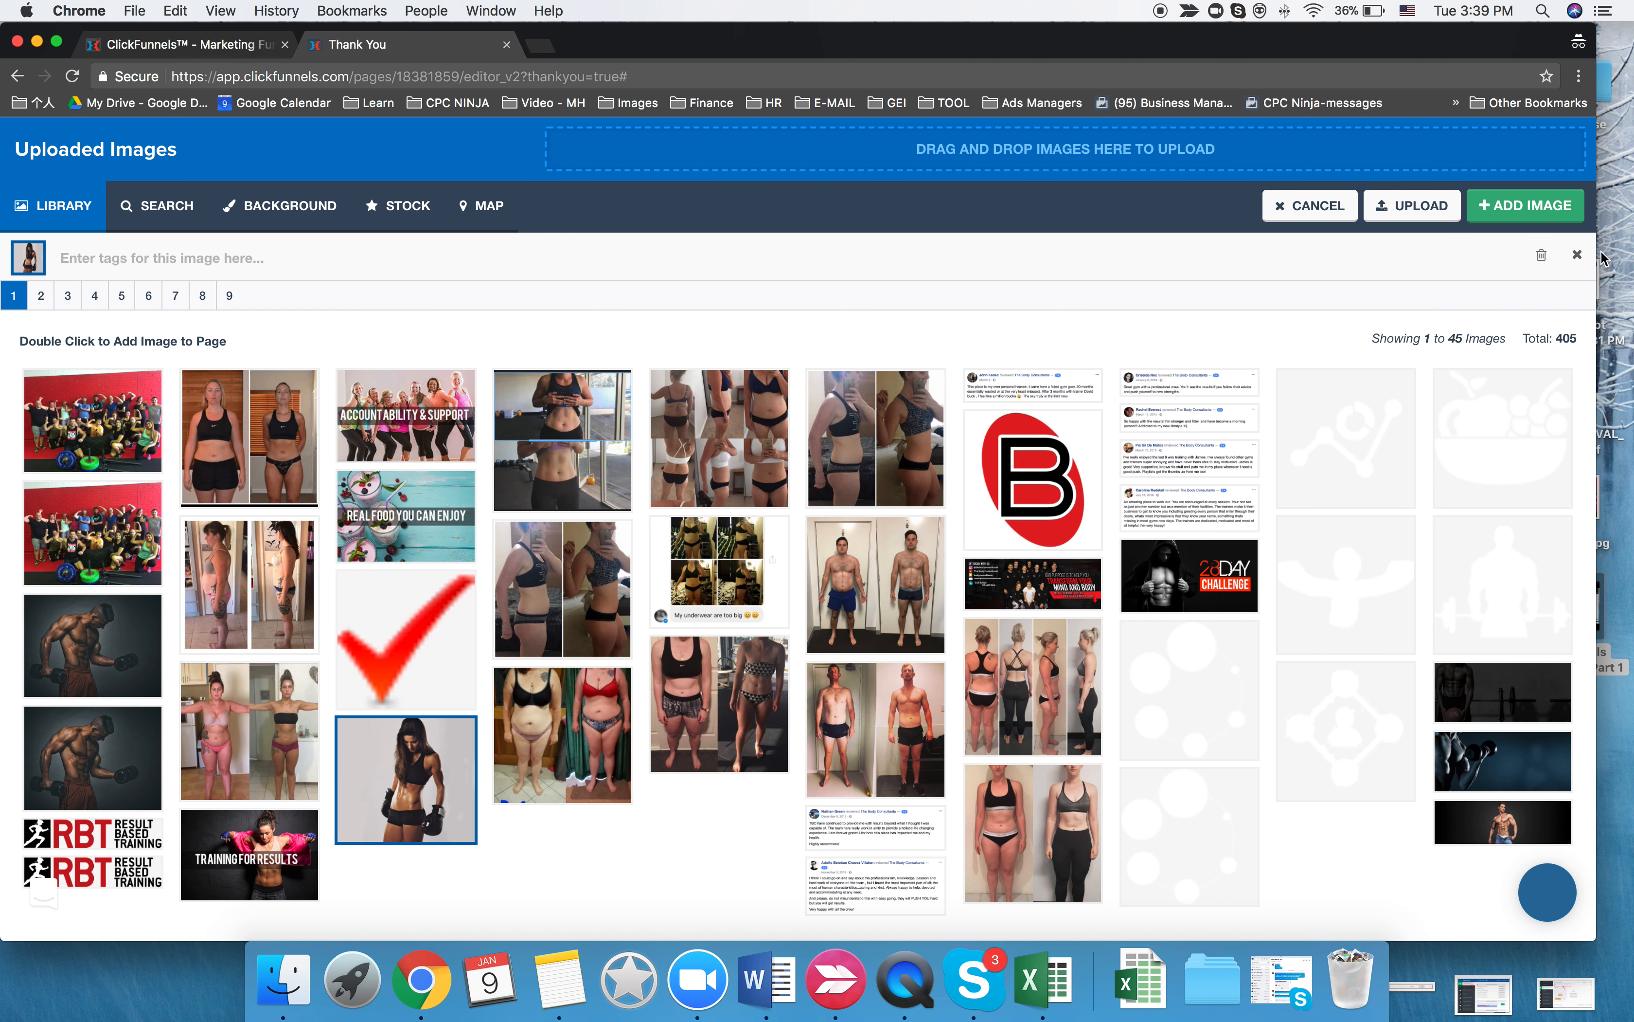
{"action": "left_click", "coordinate": [1531, 205]}
{"action": "left_click", "coordinate": [1171, 564]}
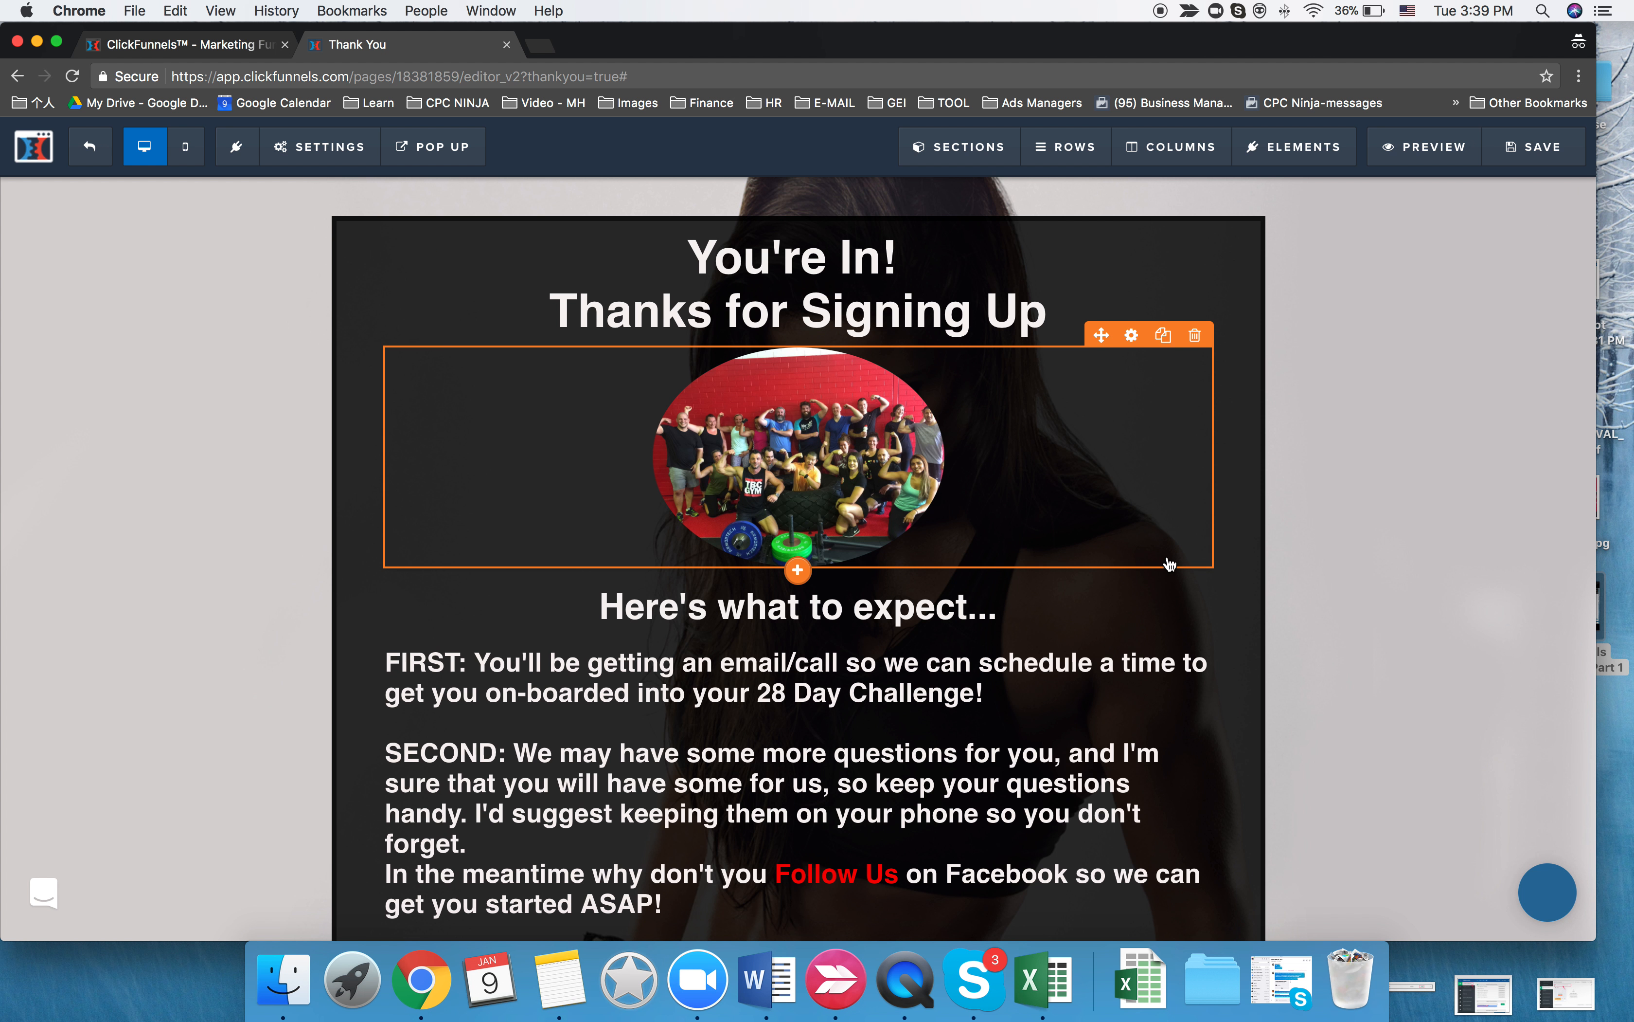
{"action": "scroll", "coordinate": [1170, 564], "scroll_direction": "down", "scroll_amount": 3}
{"action": "scroll", "coordinate": [1168, 565], "scroll_direction": "up", "scroll_amount": 3}
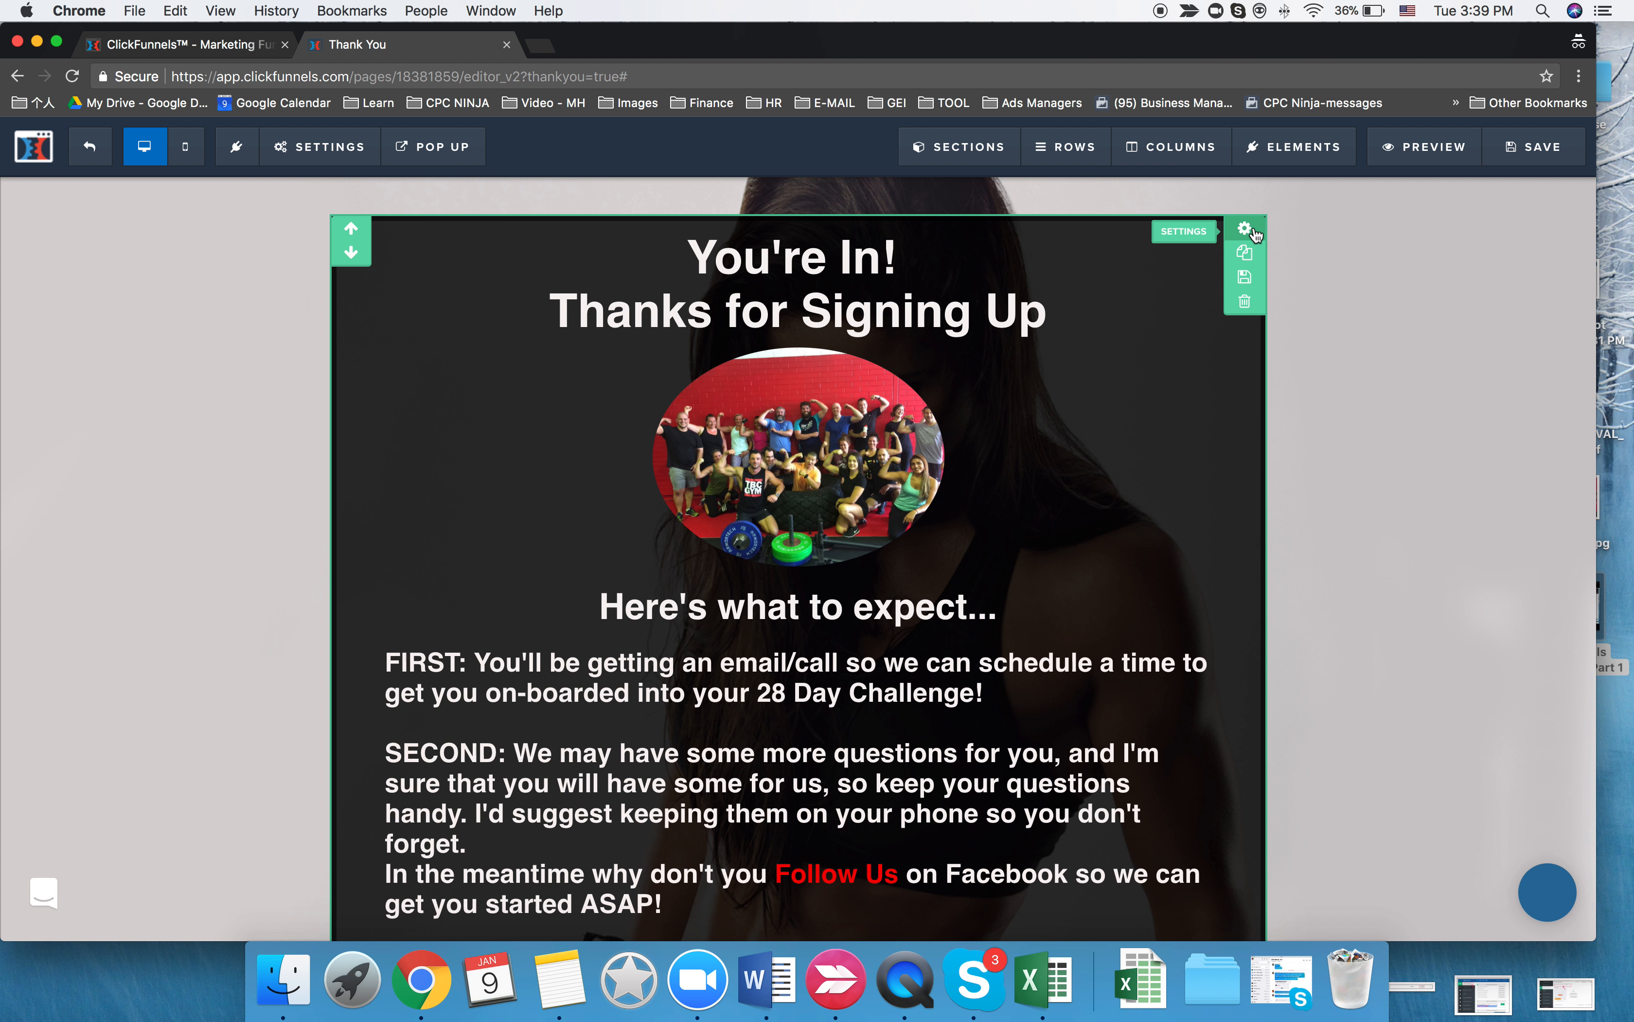
- Make the content section's dark background color more transparent, and save the Thank You page
{"action": "left_click", "coordinate": [1245, 229]}
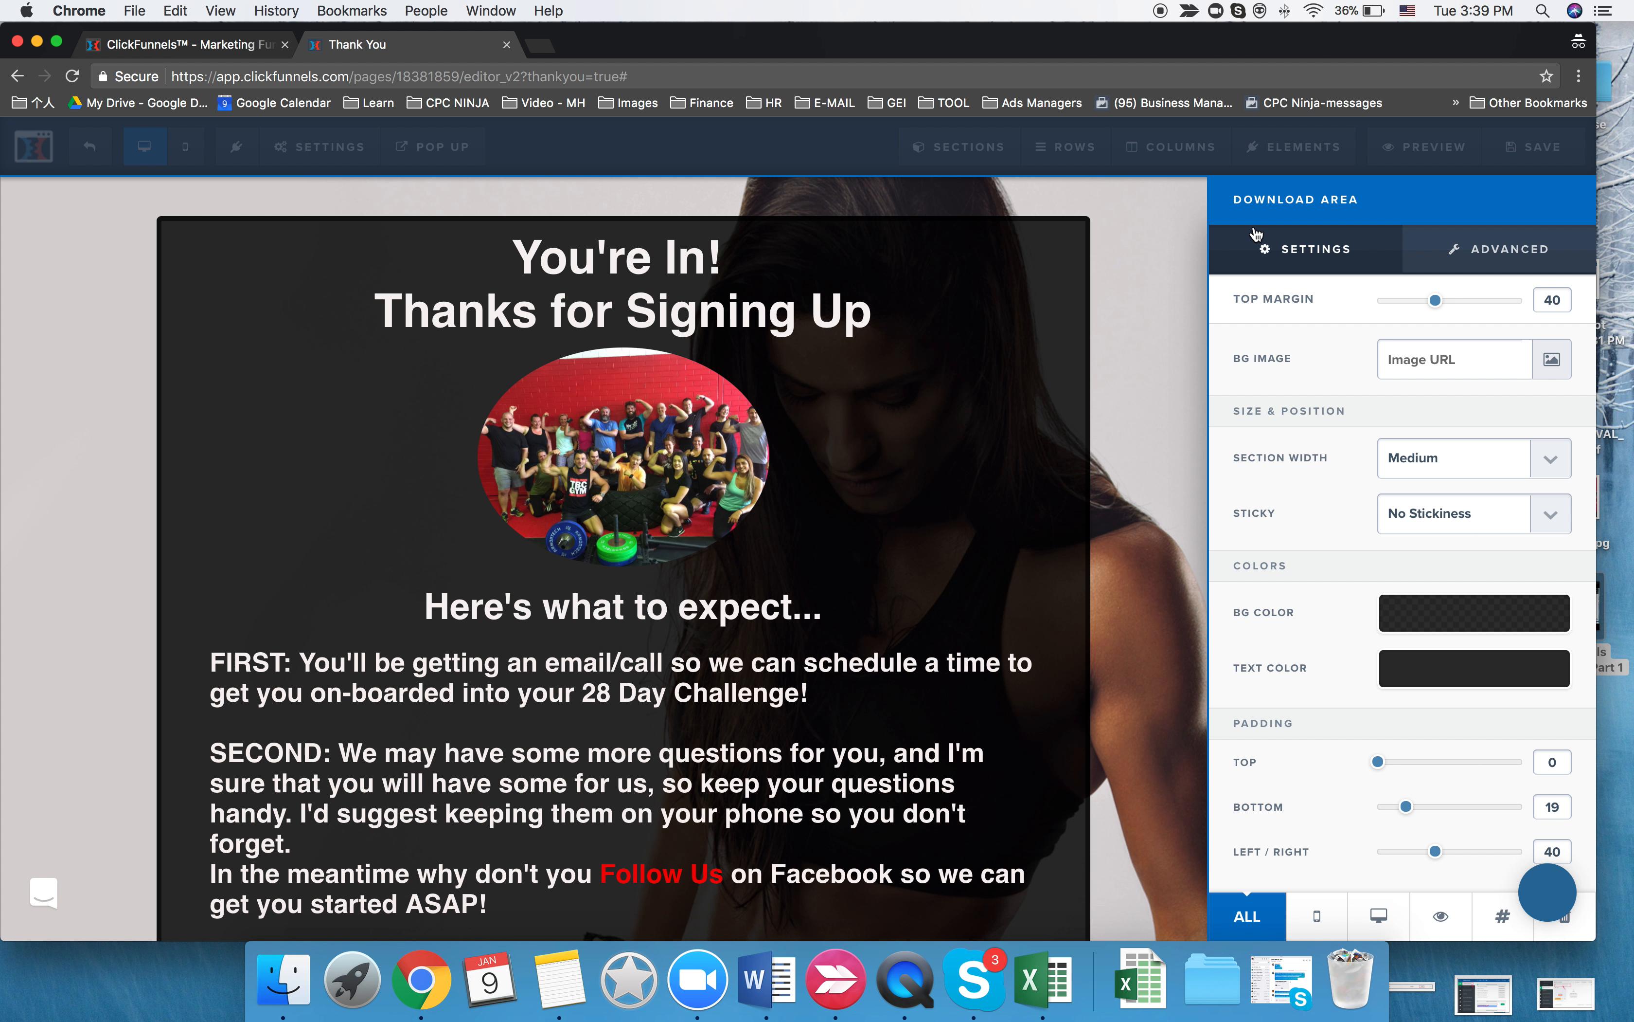
{"action": "left_click", "coordinate": [1425, 621]}
{"action": "left_click_drag", "start_coordinate": [1531, 827], "coordinate": [1494, 823]}
{"action": "left_click", "coordinate": [1145, 575]}
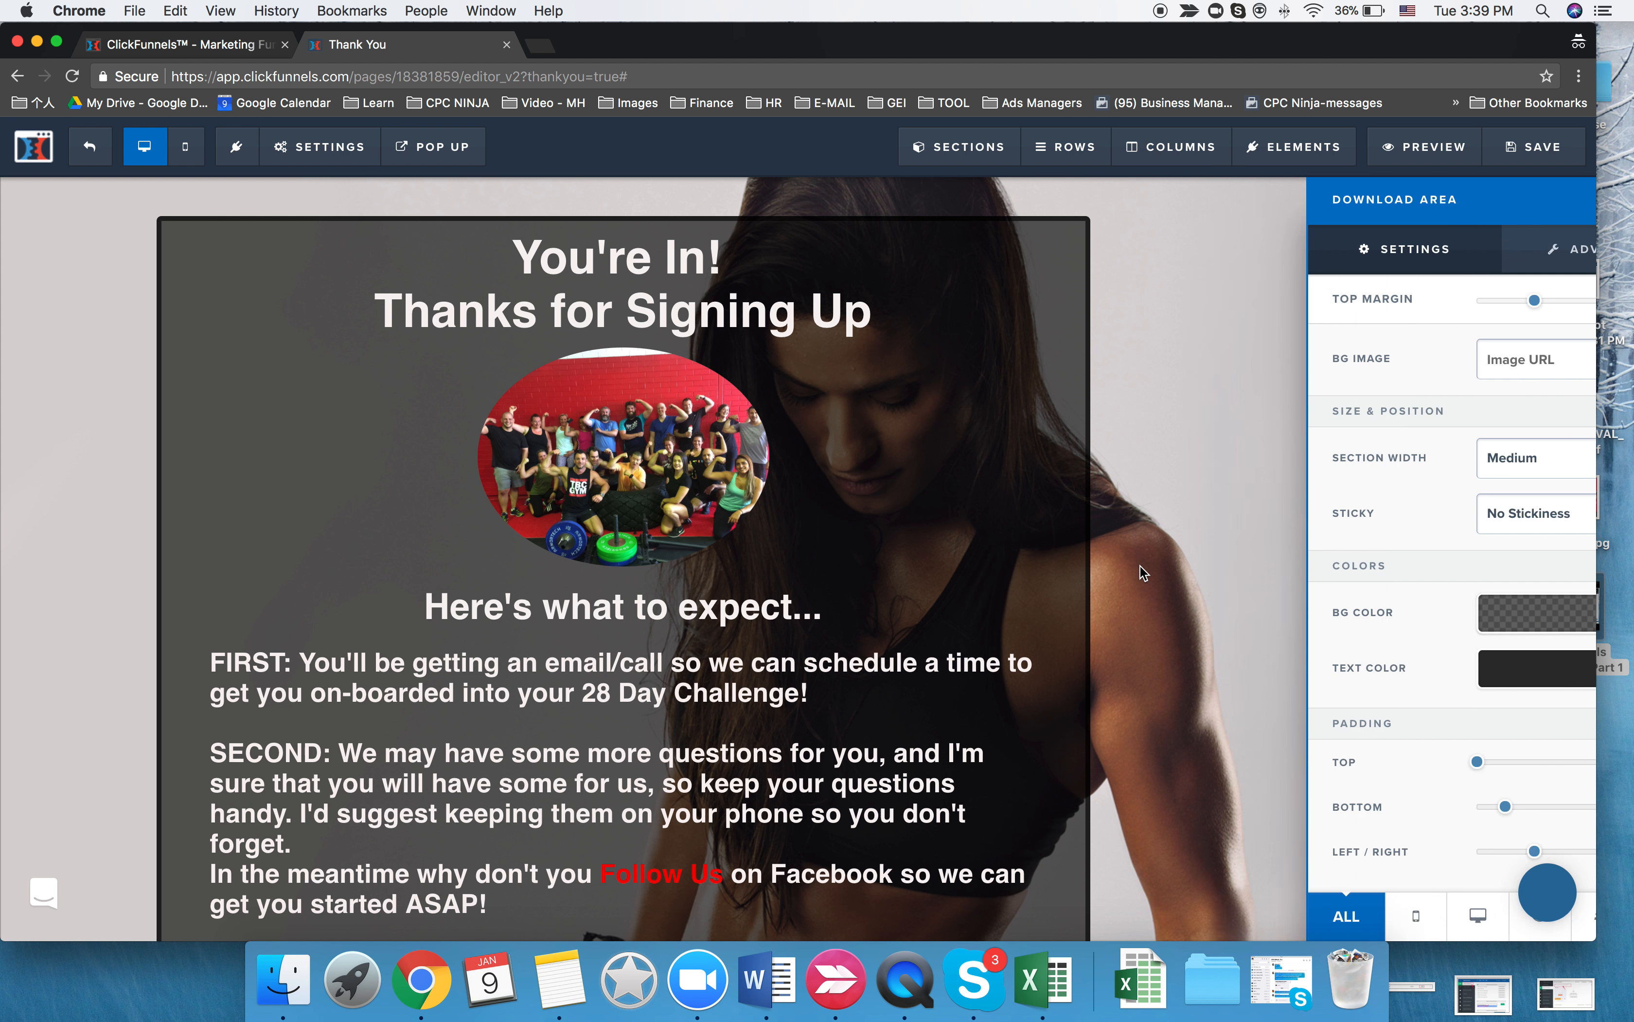
{"action": "left_click", "coordinate": [1537, 161]}
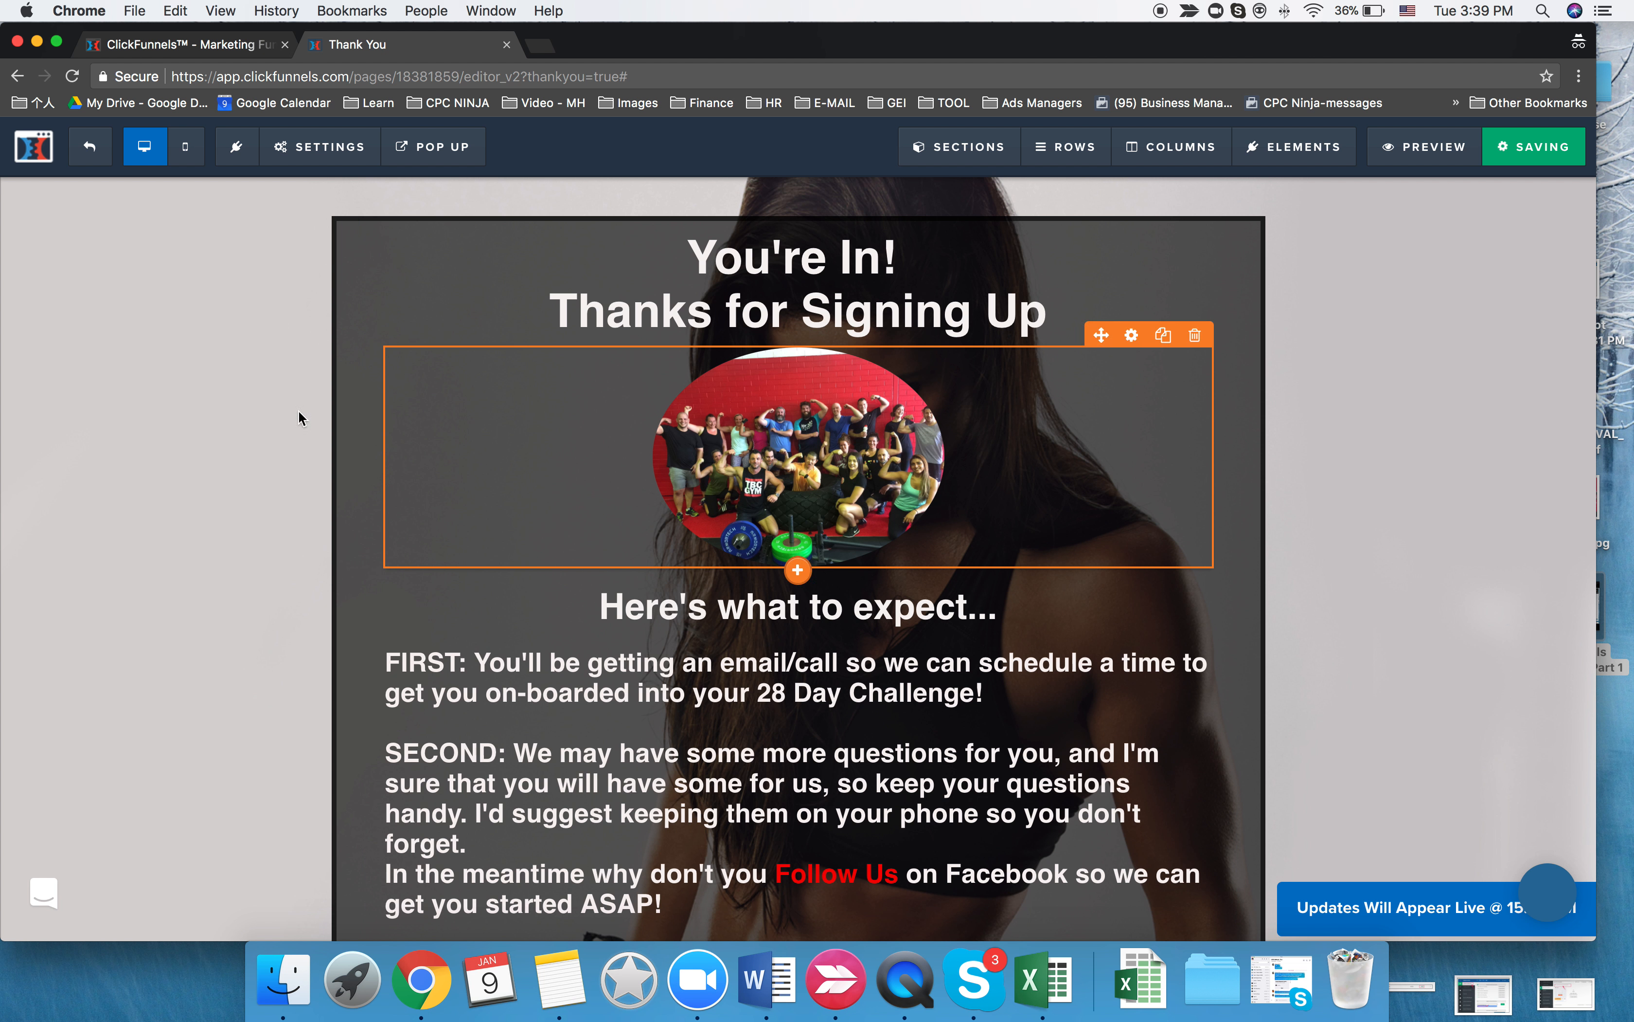
- Return to the Thank You Page step's overview, and set the page's path to 28day-thank-you-page
{"action": "left_click", "coordinate": [92, 150]}
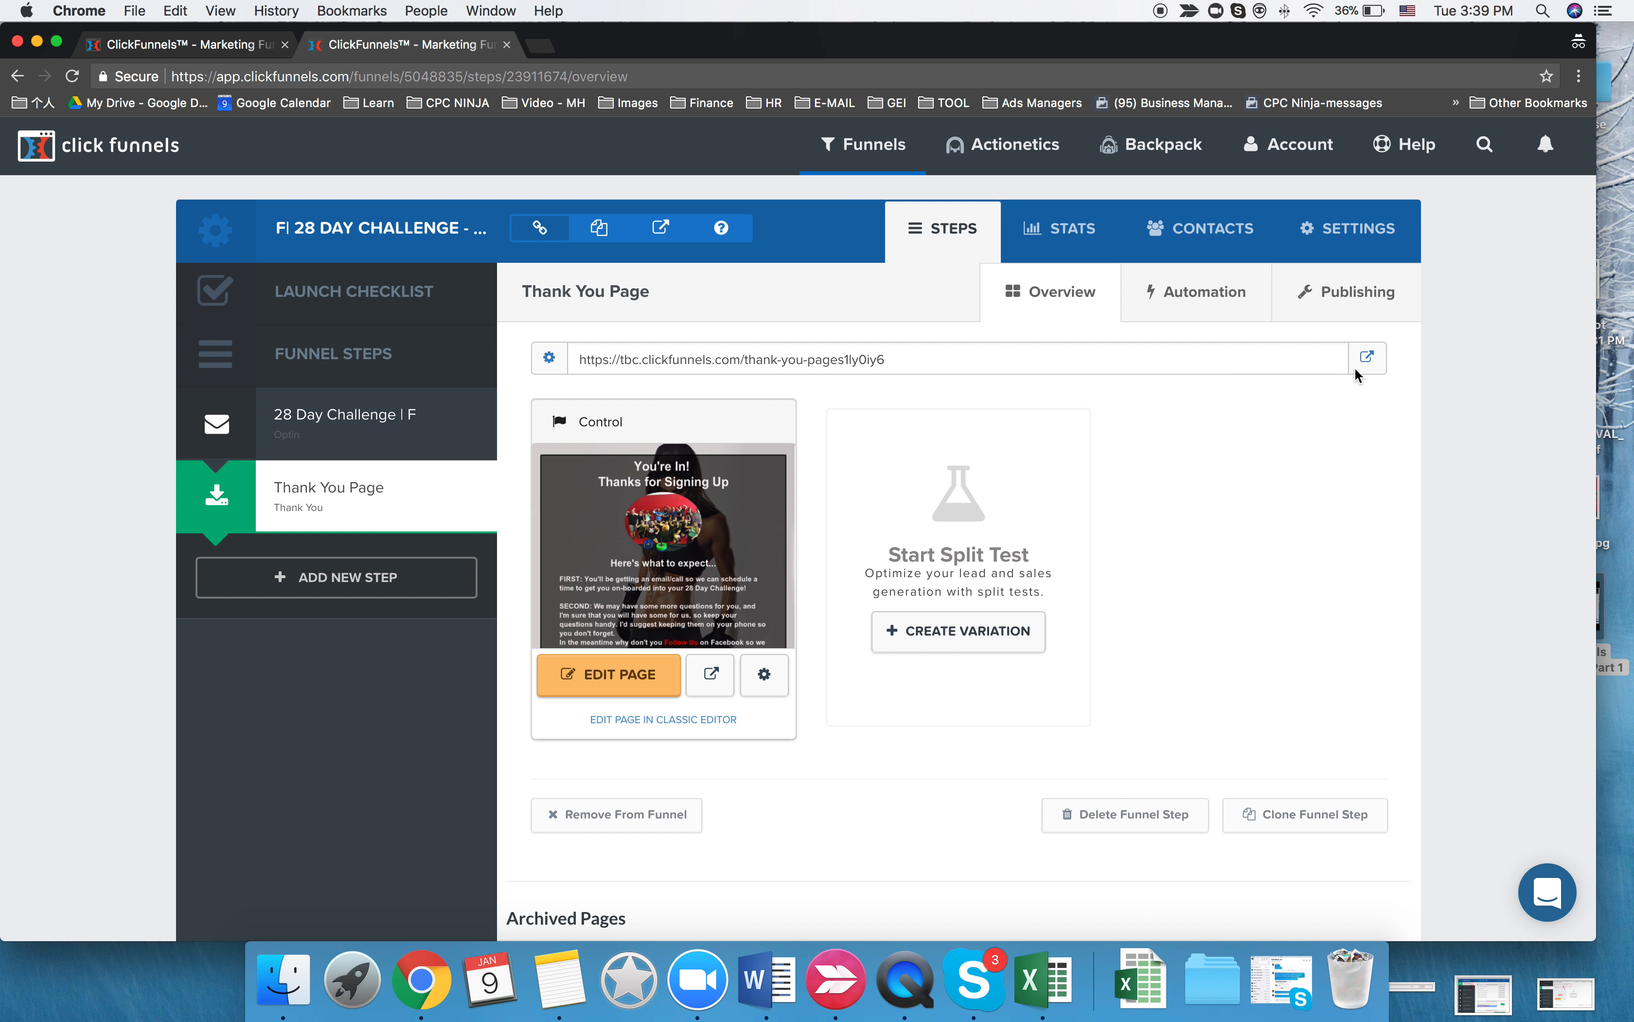
{"action": "left_click", "coordinate": [765, 674]}
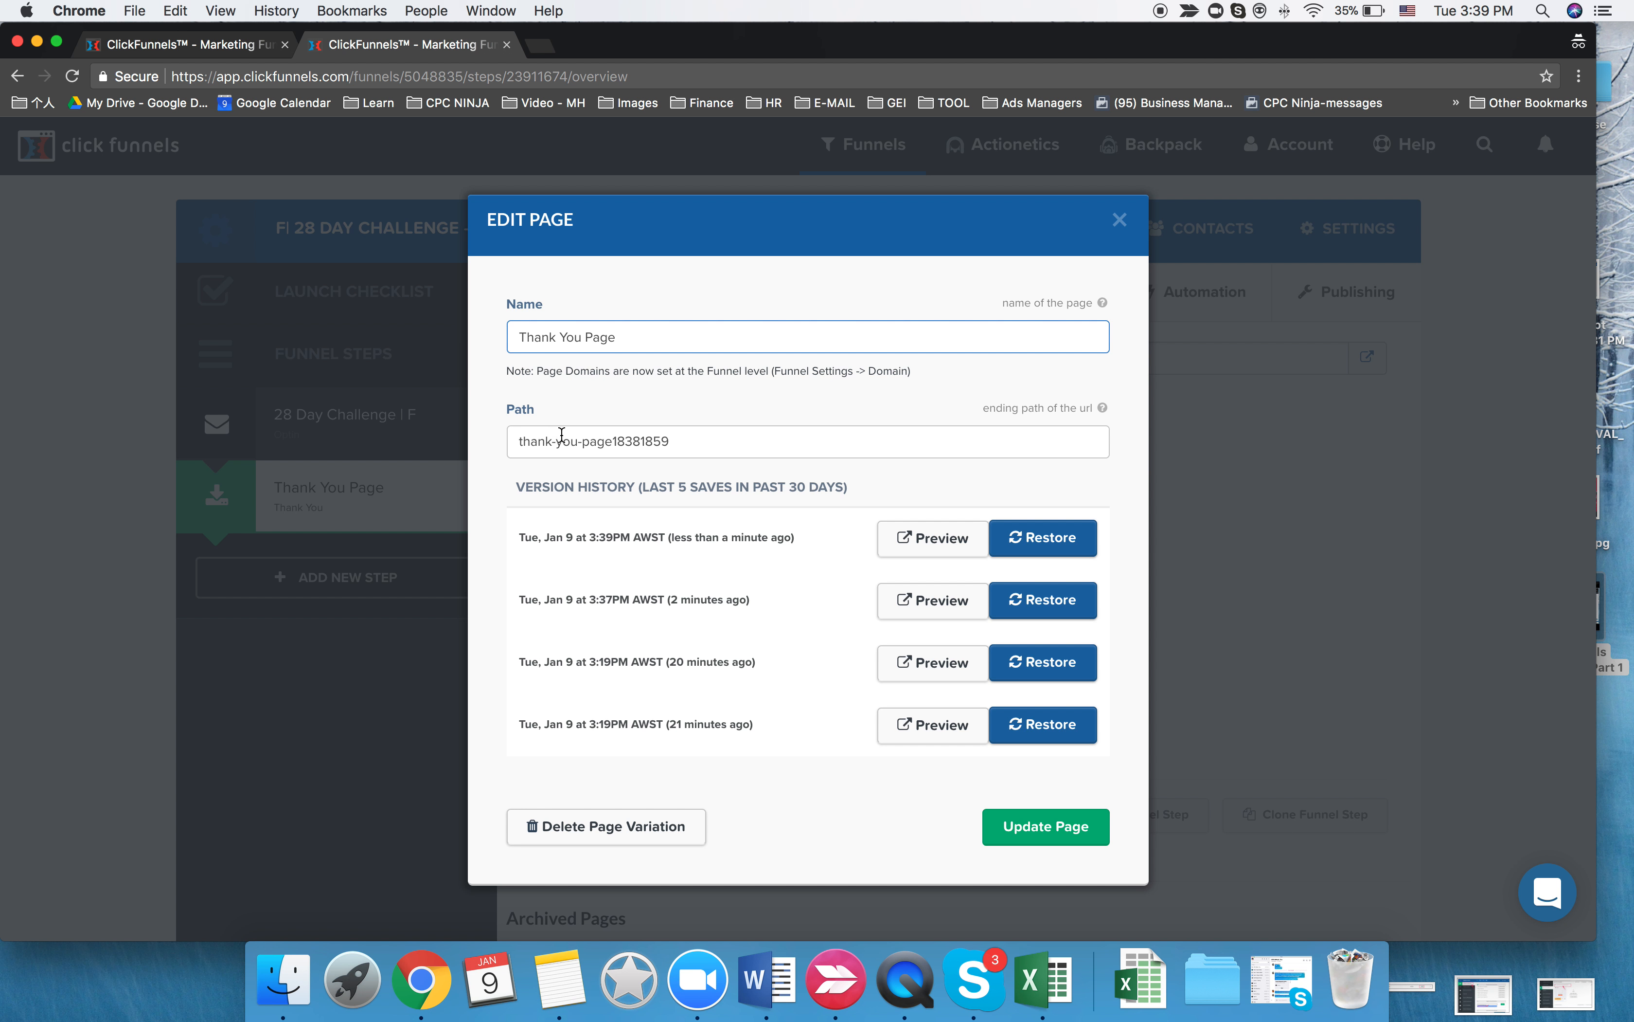
{"action": "left_click_drag", "start_coordinate": [615, 441], "coordinate": [839, 464]}
{"action": "key", "text": "BackSpace"}
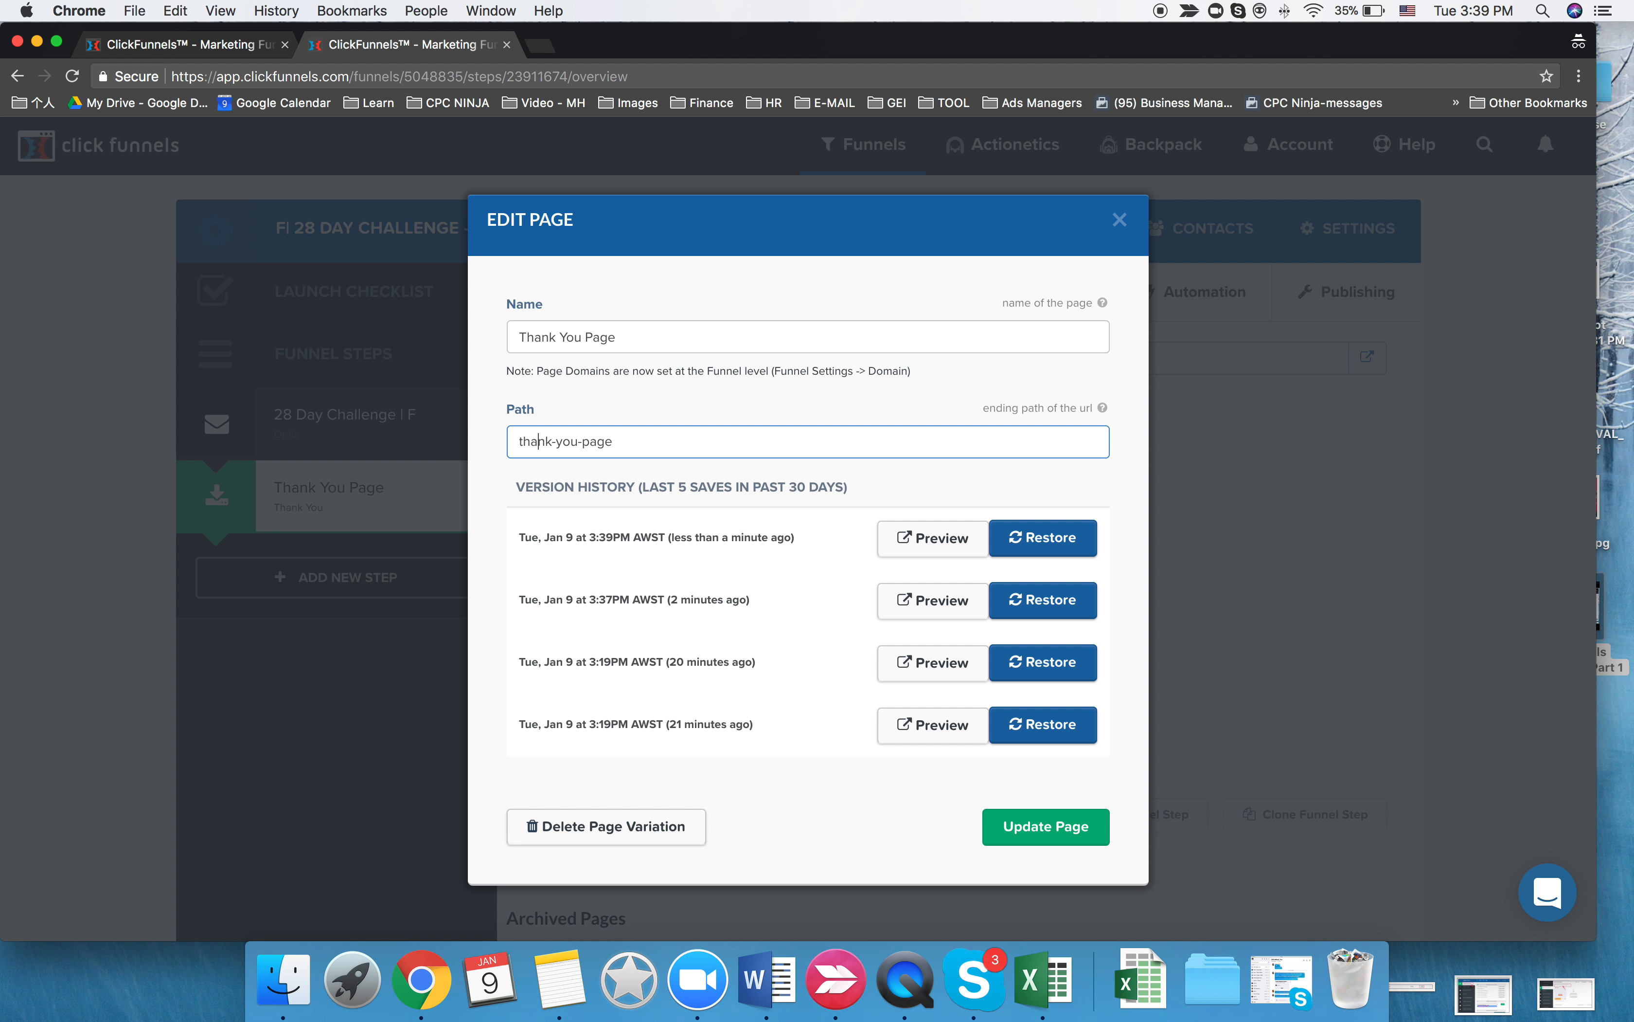
{"action": "type", "text": "28day"}
{"action": "type", "text": "-v"}
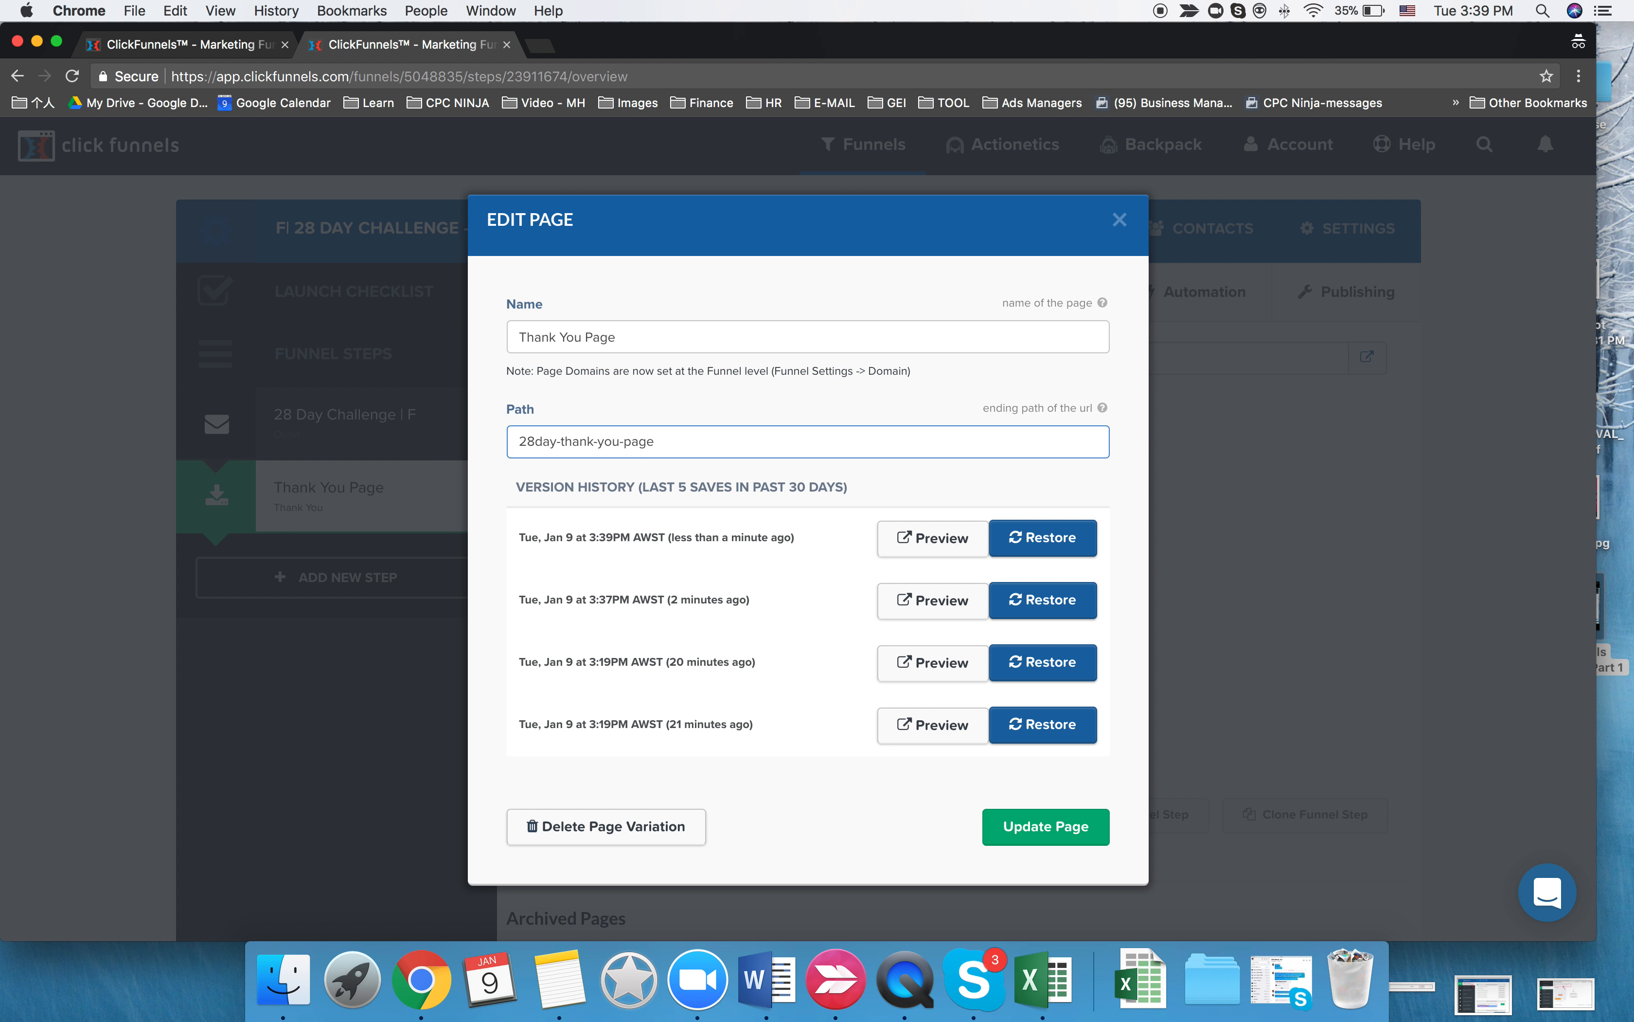